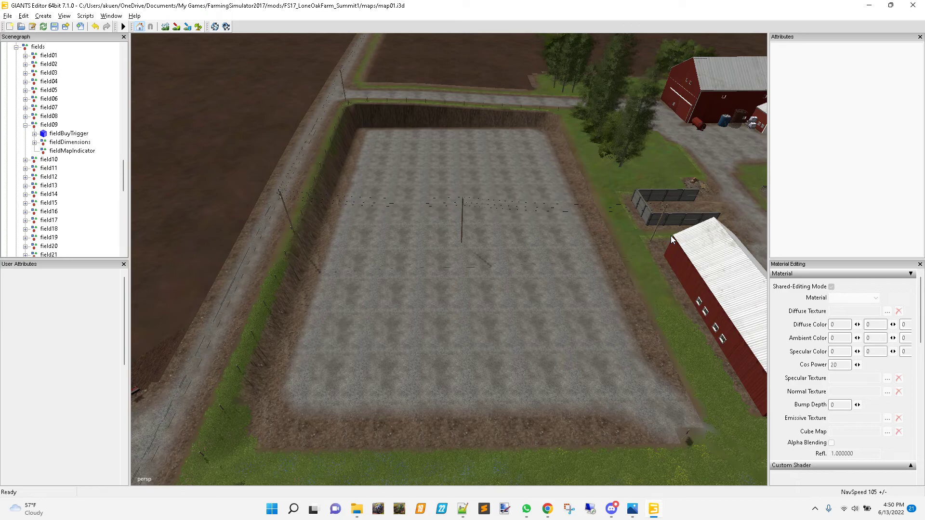
- Examine the sunken gravel area and its banks beside the red barn from several angles and distances
left_click_drag(515, 221, 410, 245, "alt")
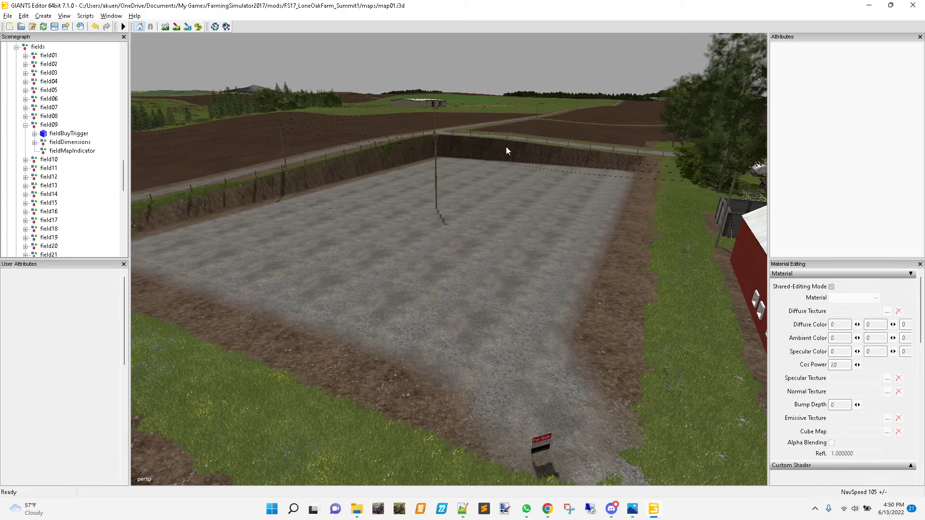
left_click_drag(469, 179, 526, 214, "alt")
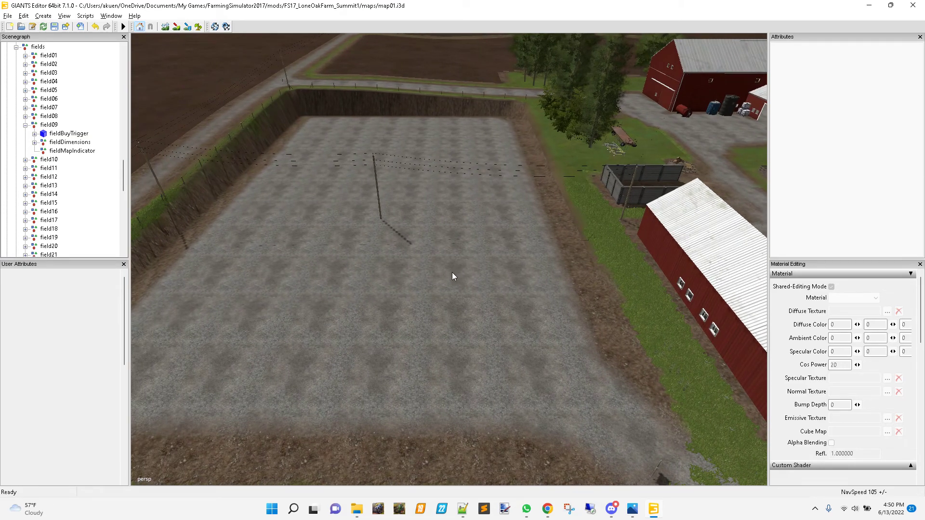
middle_click_drag(437, 258, 446, 259, "alt")
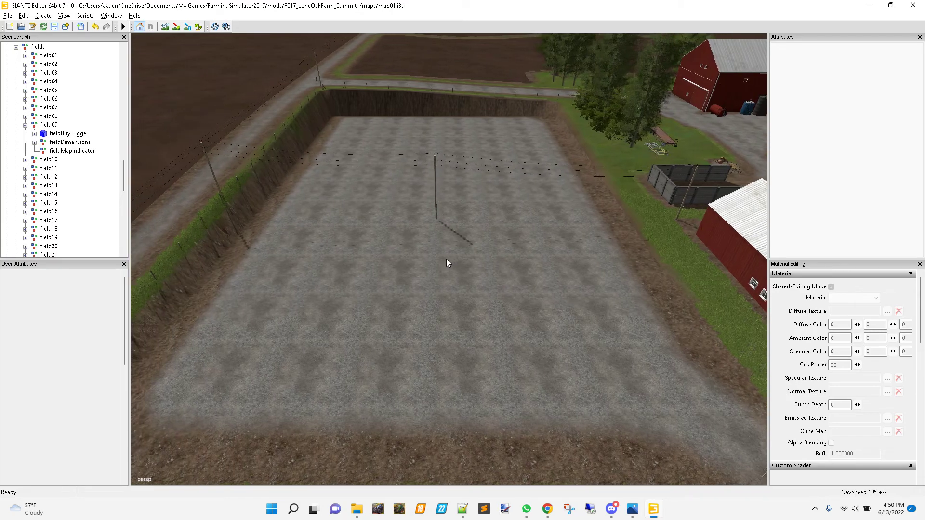
left_click_drag(453, 272, 453, 319, "alt")
scroll(453, 320, "down", 5)
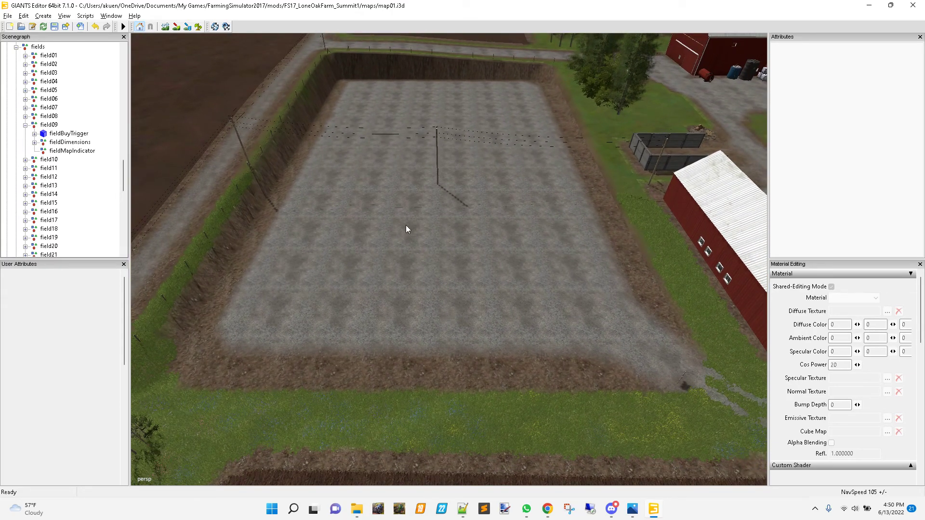
mouse_move(487, 253)
left_mouse_down("alt")
mouse_move(493, 246)
mouse_move(486, 264)
left_mouse_up("alt")
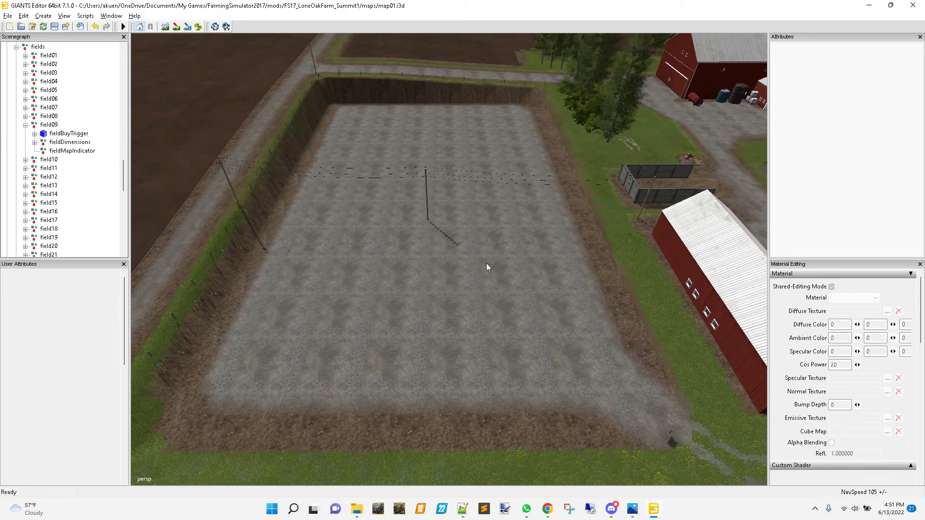
scroll(663, 242, "down", 5)
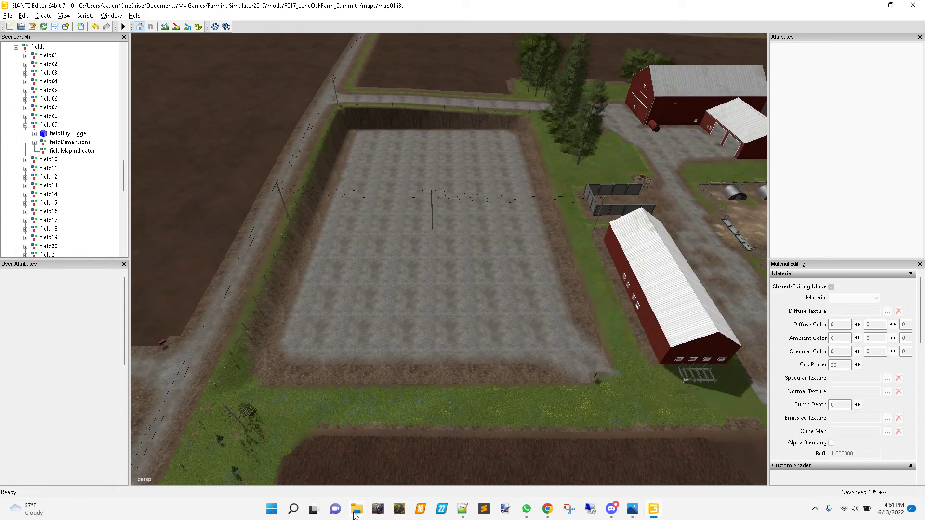
- Switch to File Explorer and open the map02 folder inside the FS17_LoneOakFarm_Summit1 mod's maps folder
mouse_move(357, 509)
left_click(229, 472)
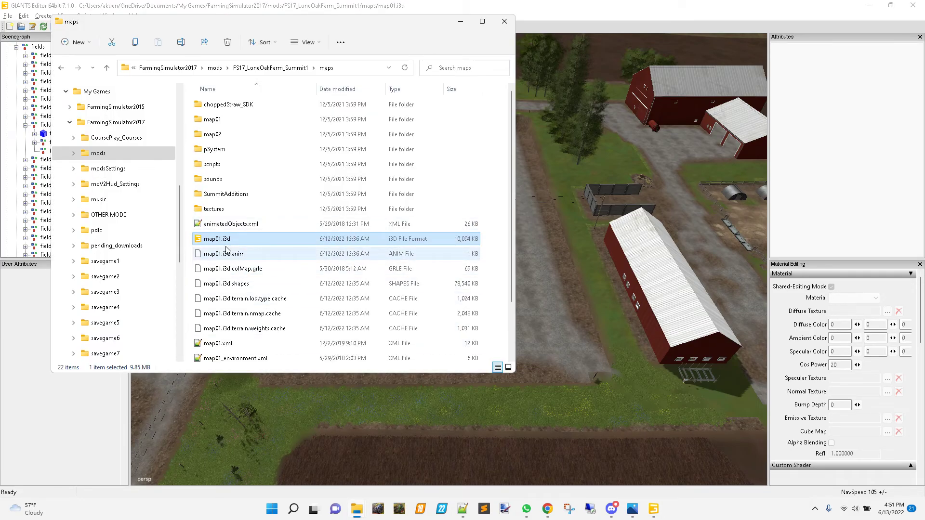
double_click(212, 120)
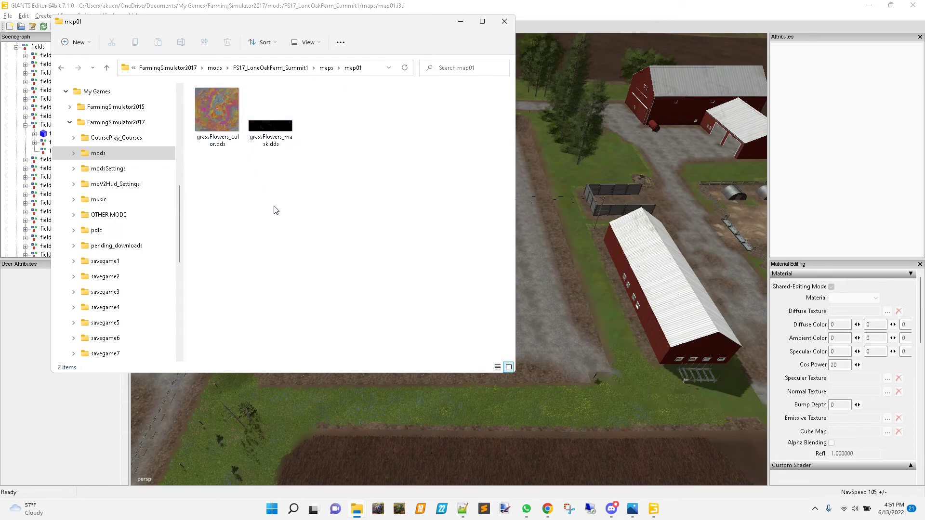
key("alt+Left")
double_click(211, 139)
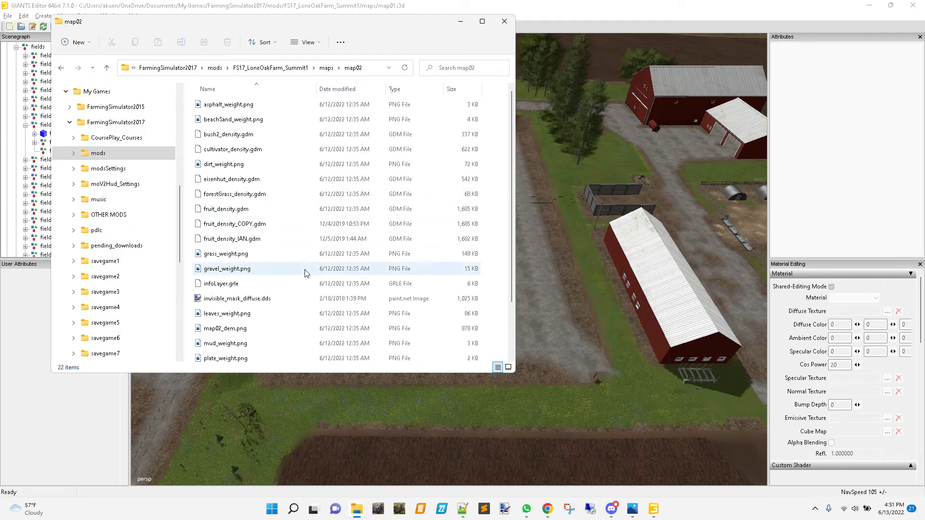
- Open the terrain height map map02_dem.png in paint.net
scroll(293, 335, "down", 1)
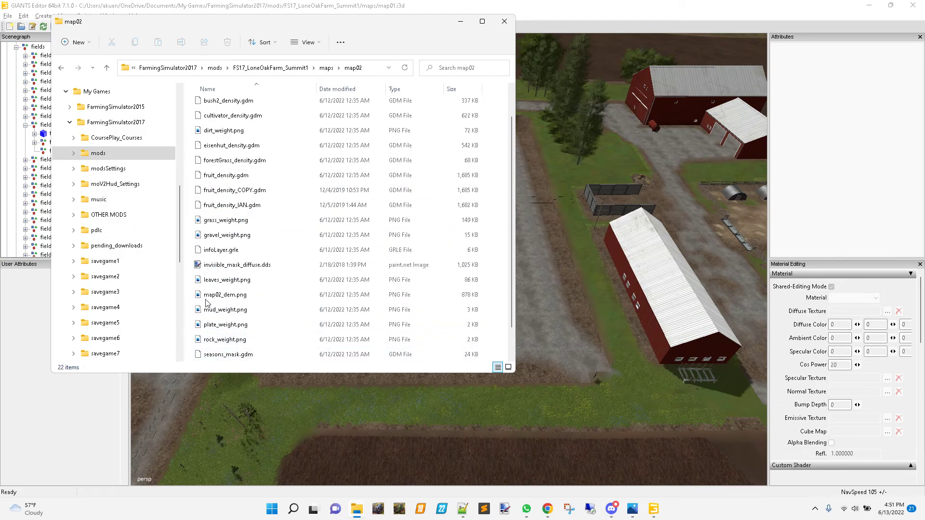
left_click(234, 298)
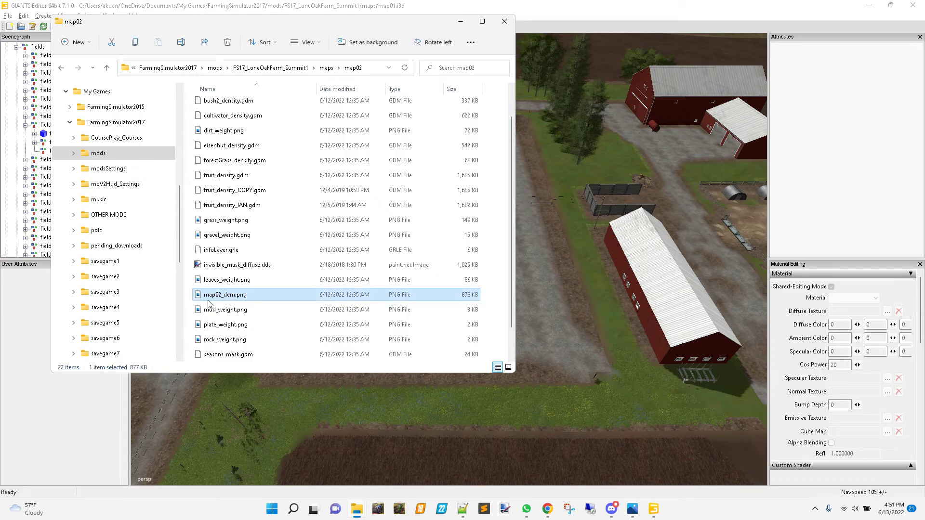
right_click(217, 296)
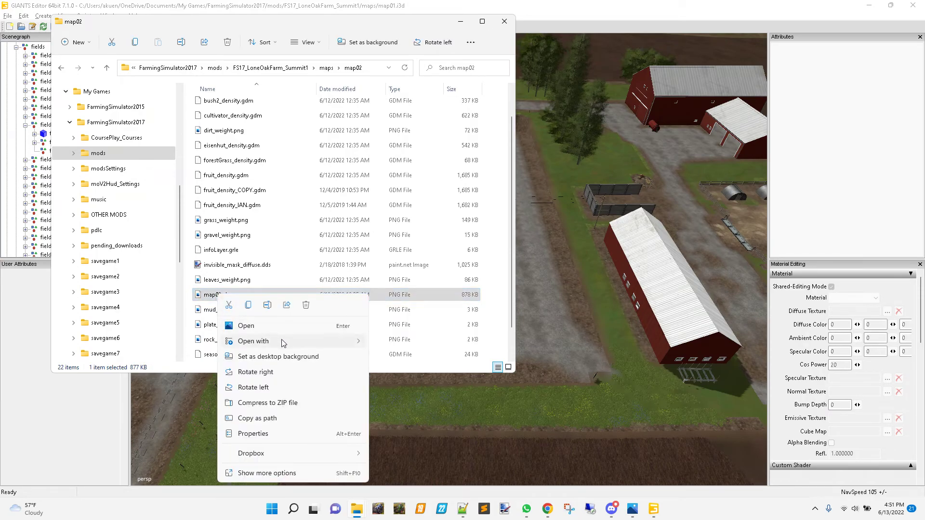
mouse_move(283, 343)
left_click(422, 379)
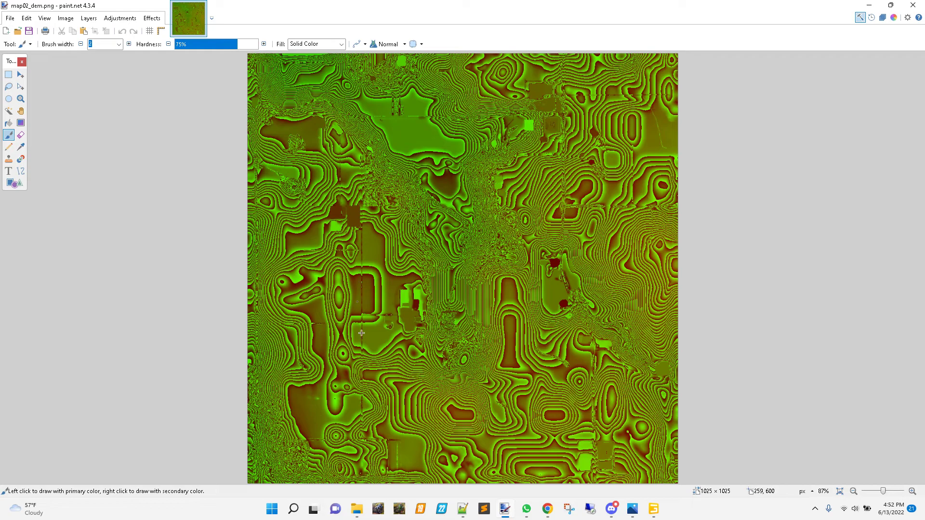
- Switch to File Explorer and browse from OTHER MODS to the Old folder that holds the archived Lone Oak mods
mouse_move(352, 518)
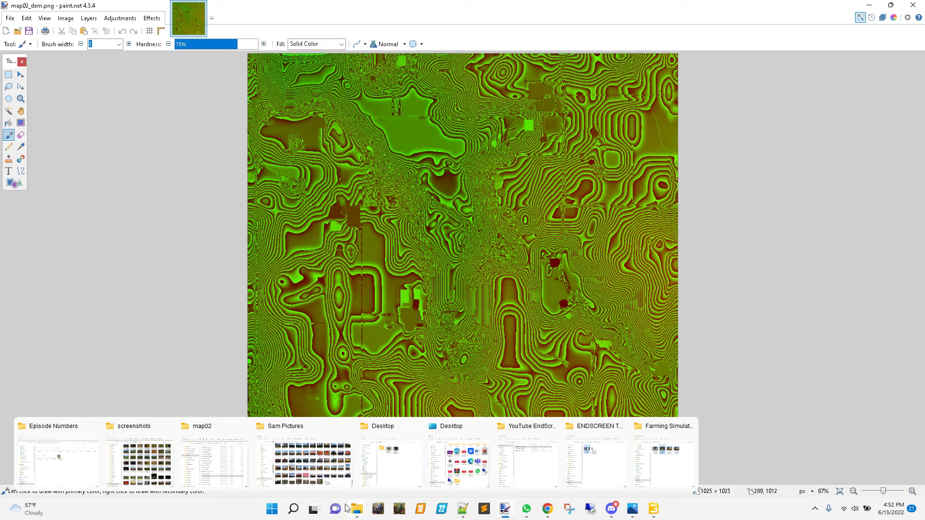
left_click(229, 467)
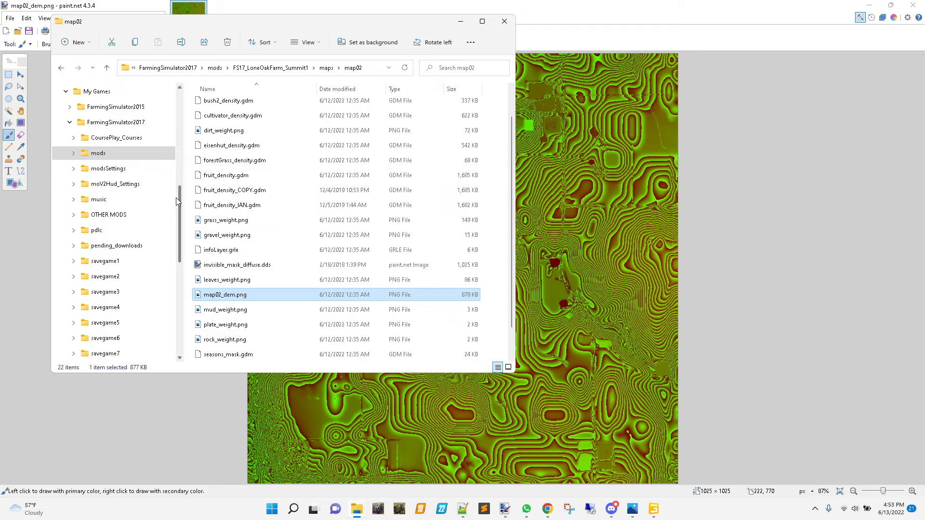
left_click(103, 216)
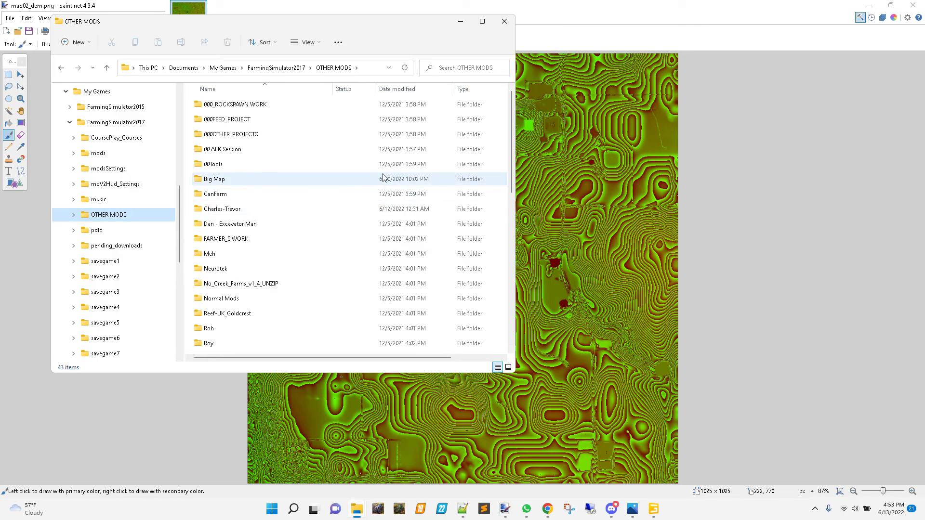
double_click(225, 212)
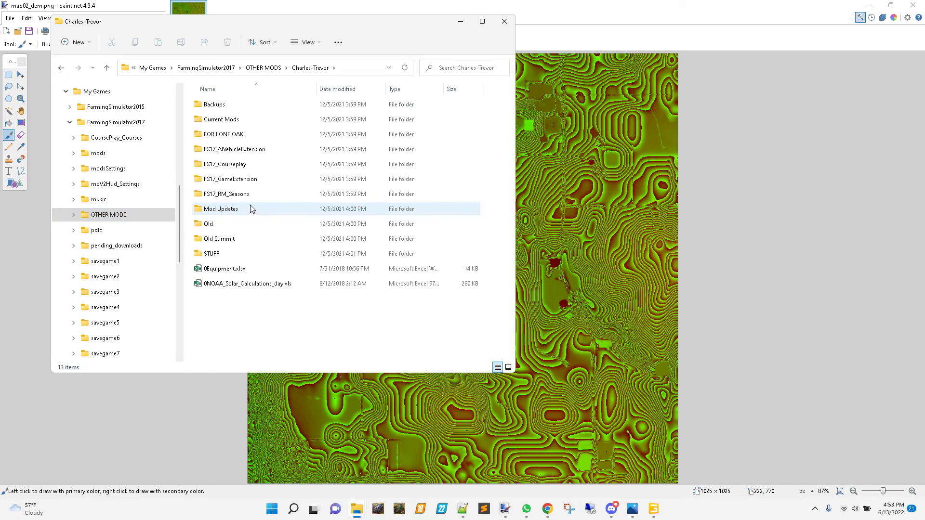
double_click(224, 134)
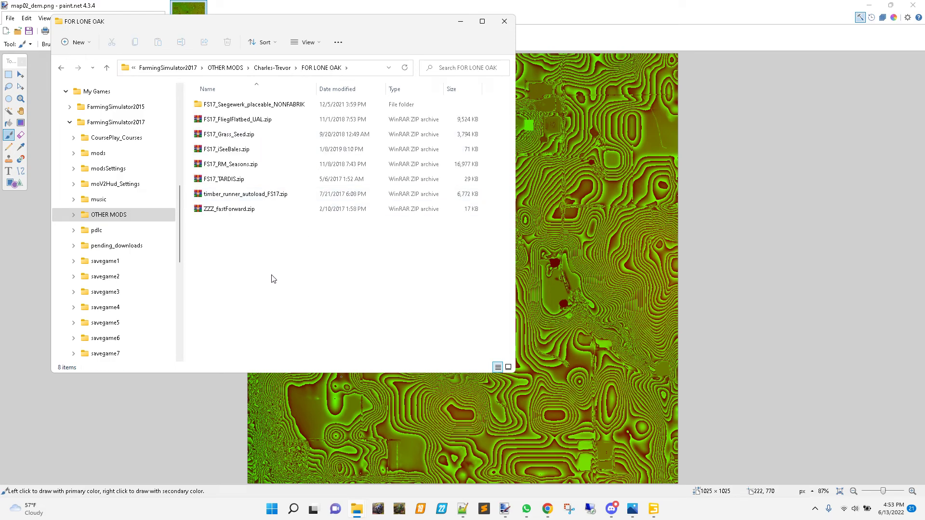
key("alt+Left")
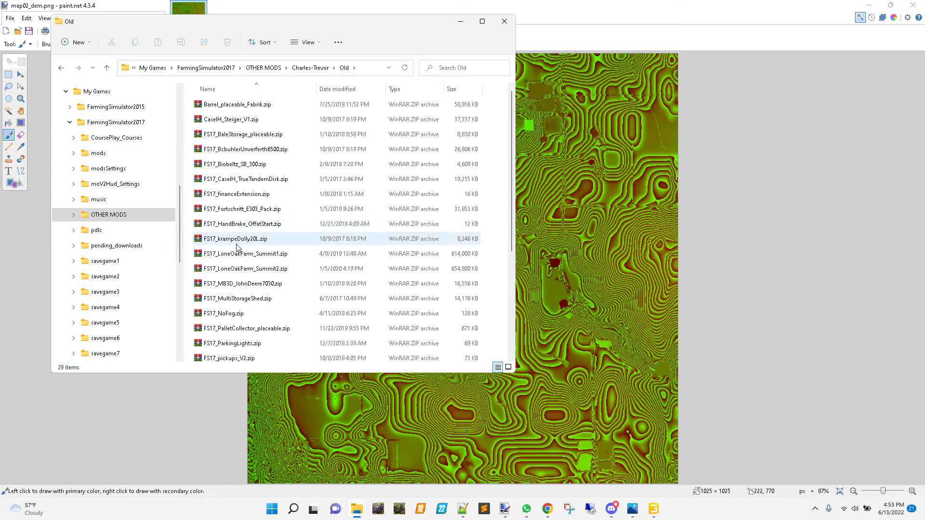
- Sort the Old folder's archives by size and select FS17_LoneOakFarm_Summit1.zip
left_click(451, 89)
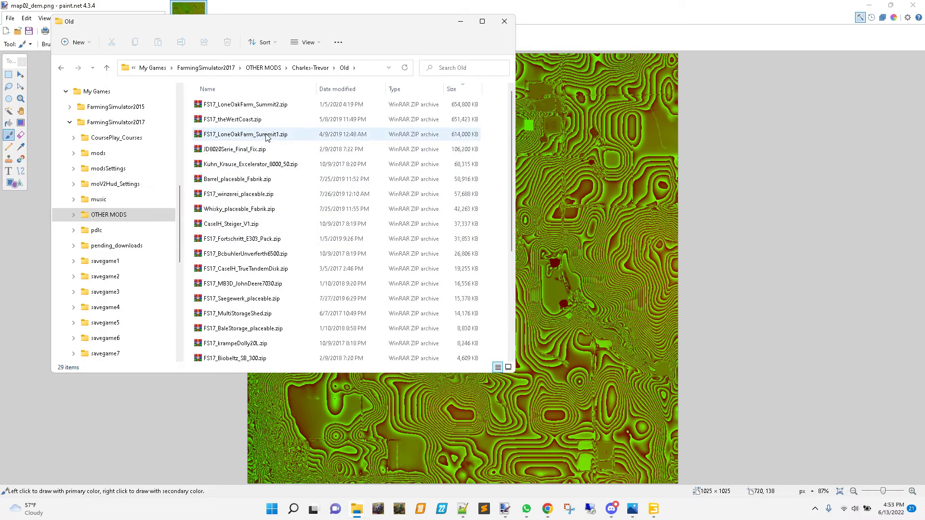
left_click(255, 106)
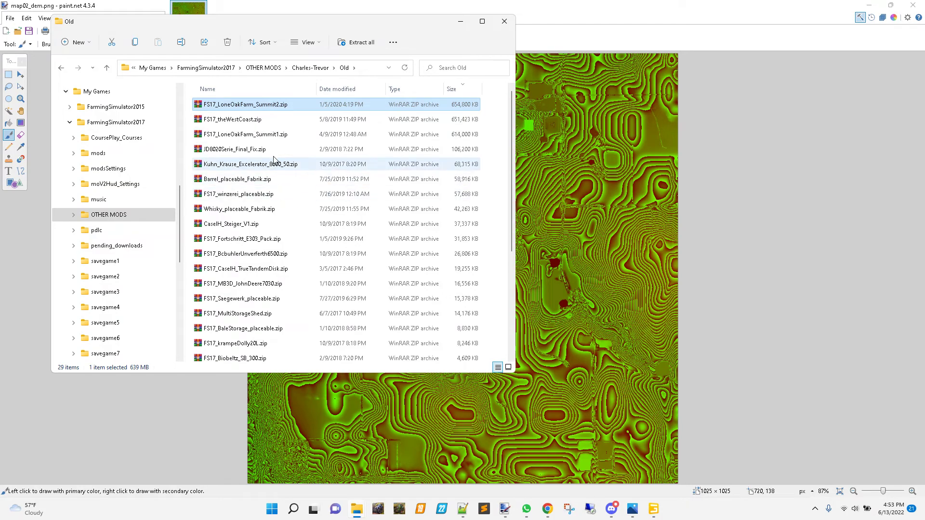
left_click(238, 137)
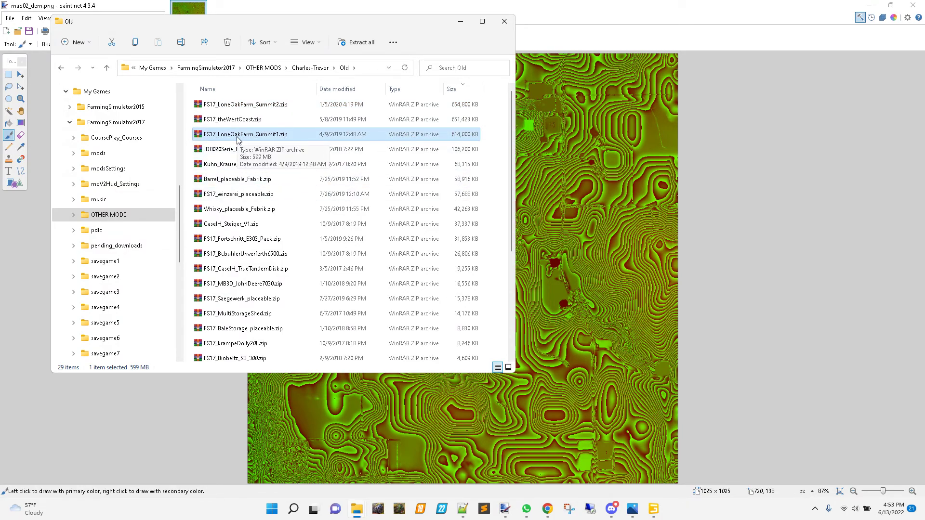
right_click(238, 138)
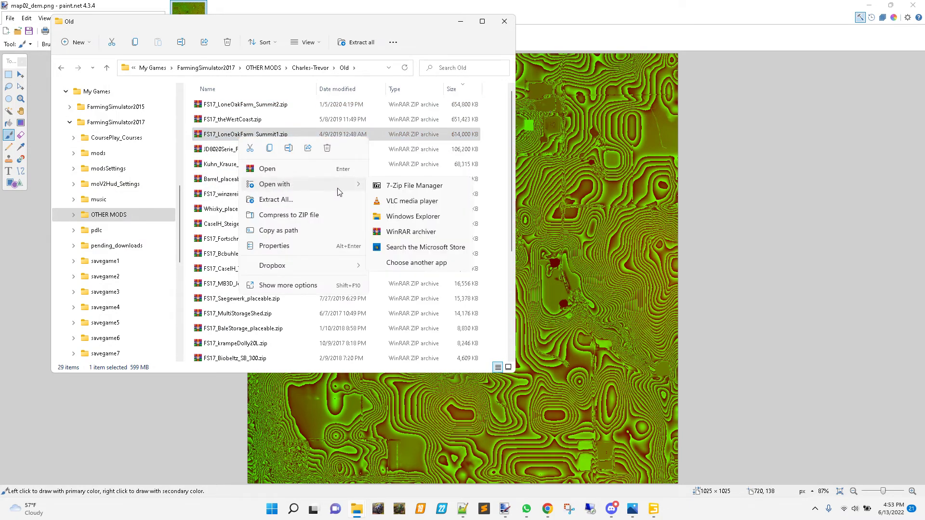
left_click(418, 272)
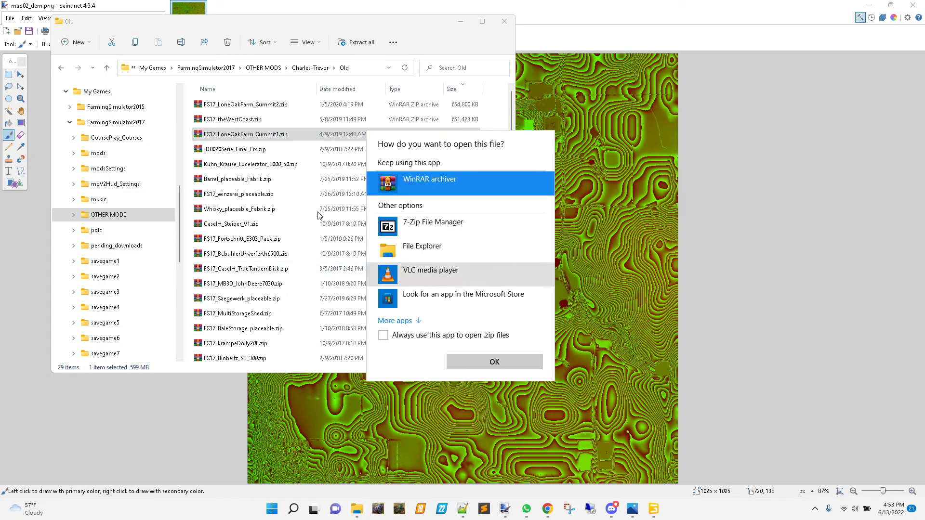
left_click(665, 361)
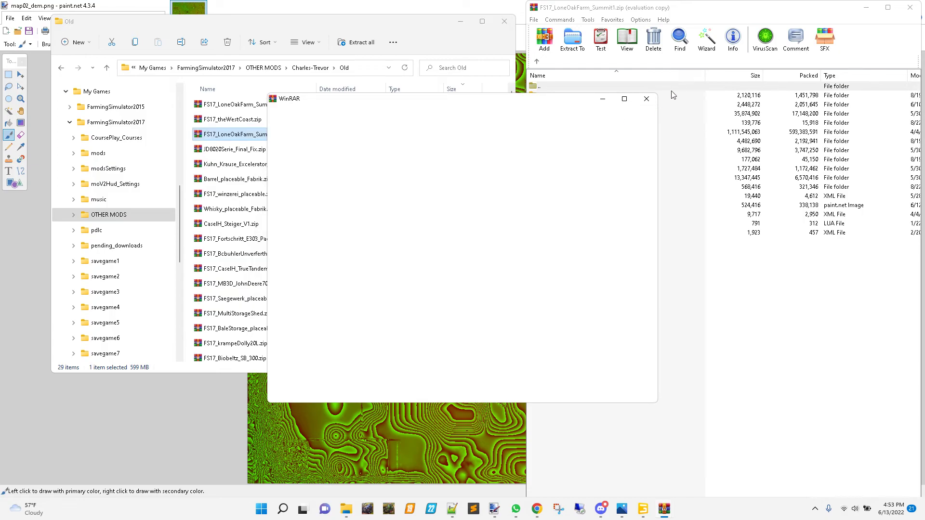
left_click(910, 7)
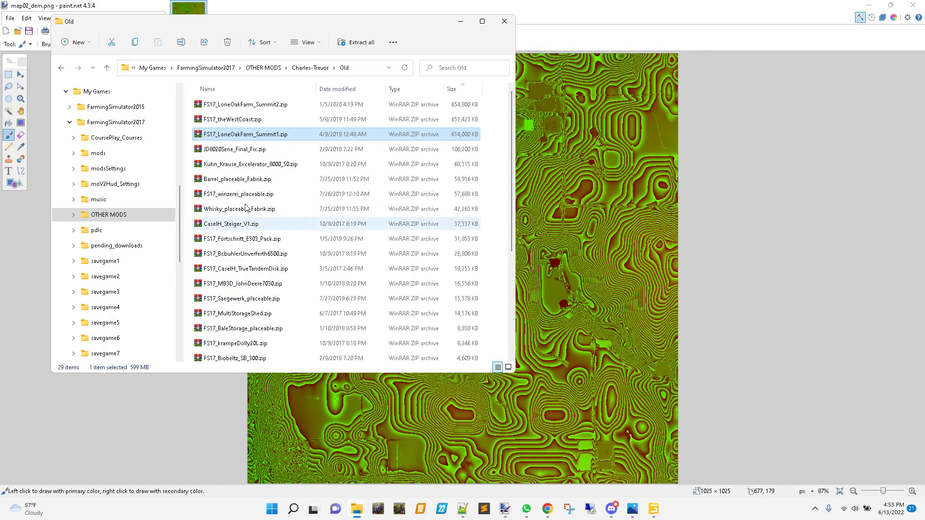
right_click(211, 136)
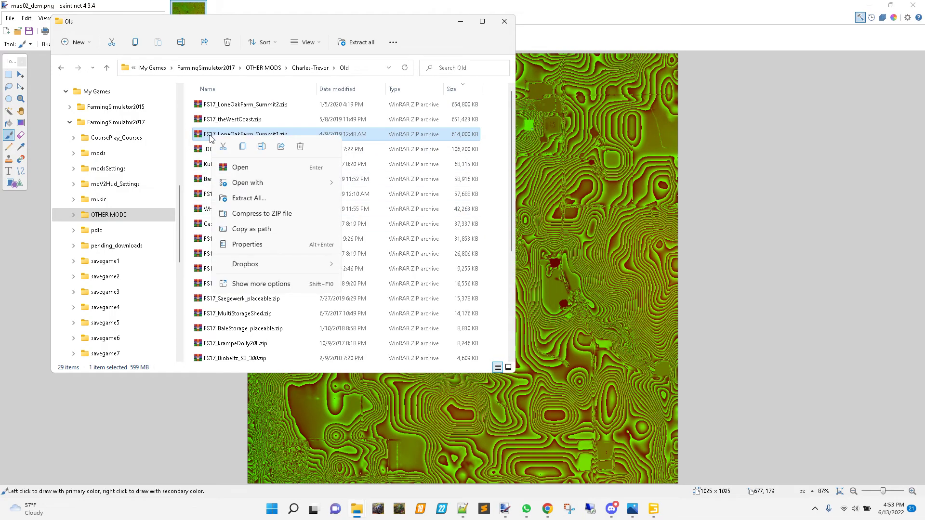
left_click(244, 285)
left_click(256, 289)
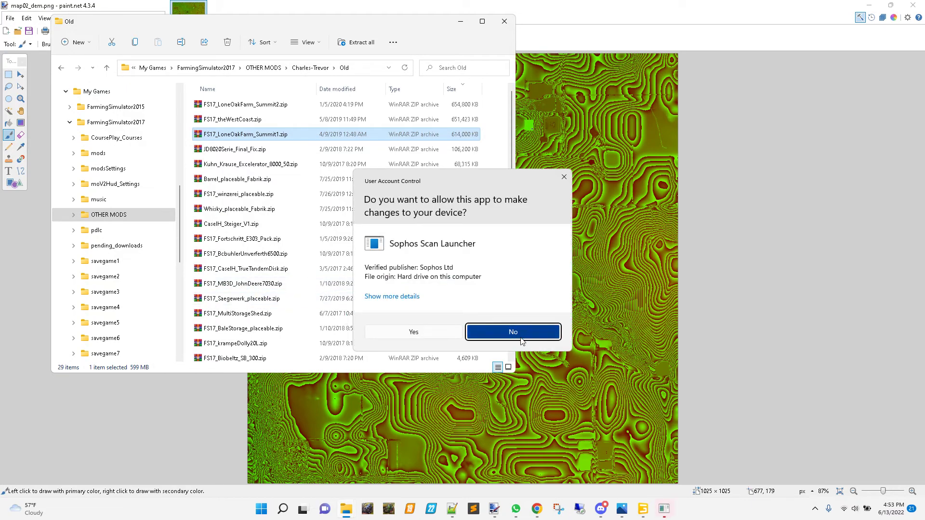
left_click(513, 332)
- Extract FS17_LoneOakFarm_Summit1.zip with WinRAR into its own FS17_LoneOakFarm_Summit1 folder
right_click(220, 138)
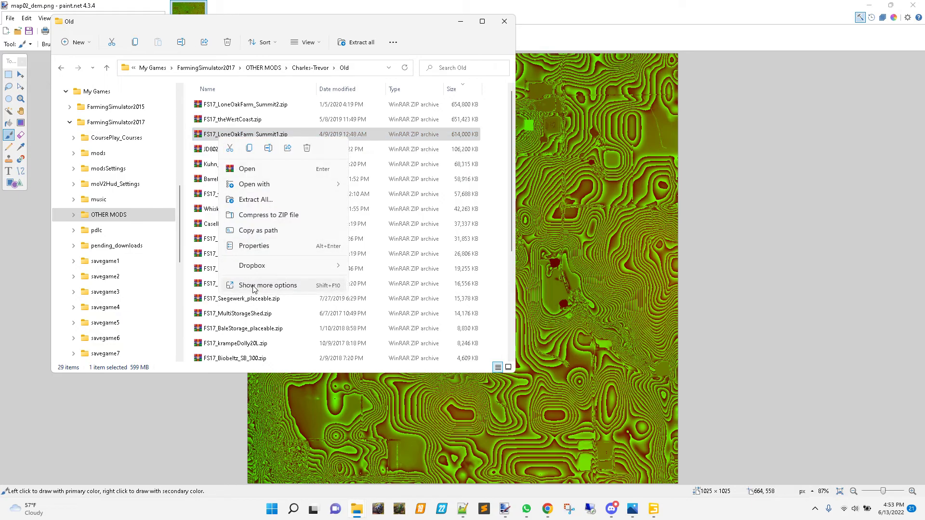
left_click(252, 287)
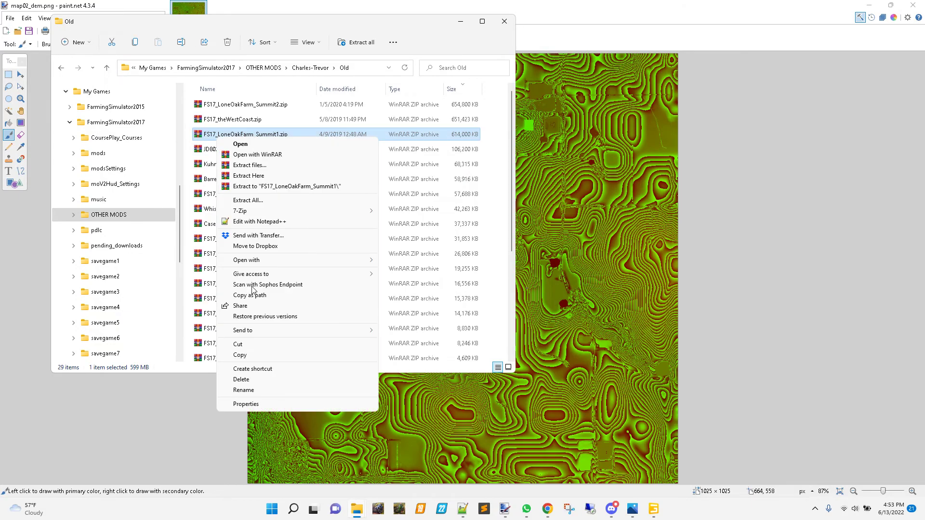
left_click(262, 187)
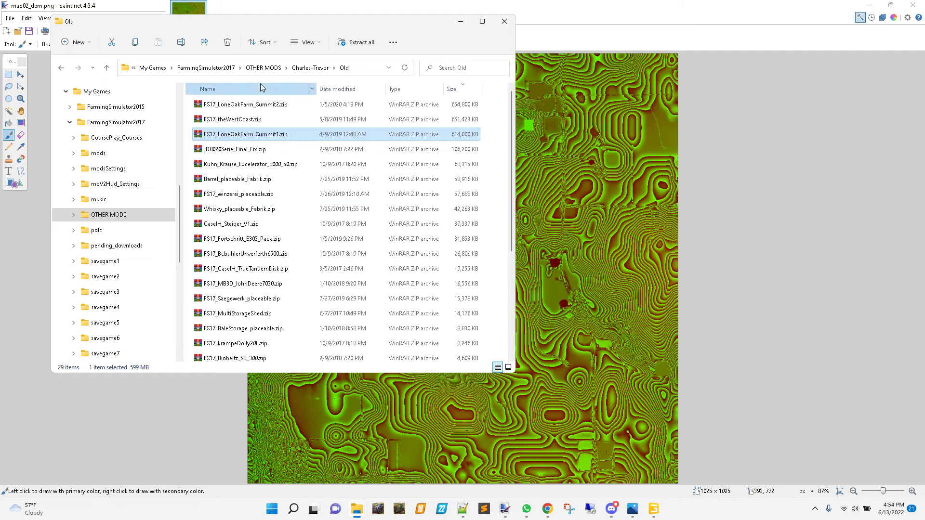
- Sort the Old folder by name and open the maps folder inside the extracted FS17_LoneOakFarm_Summit1 folder
left_click(226, 89)
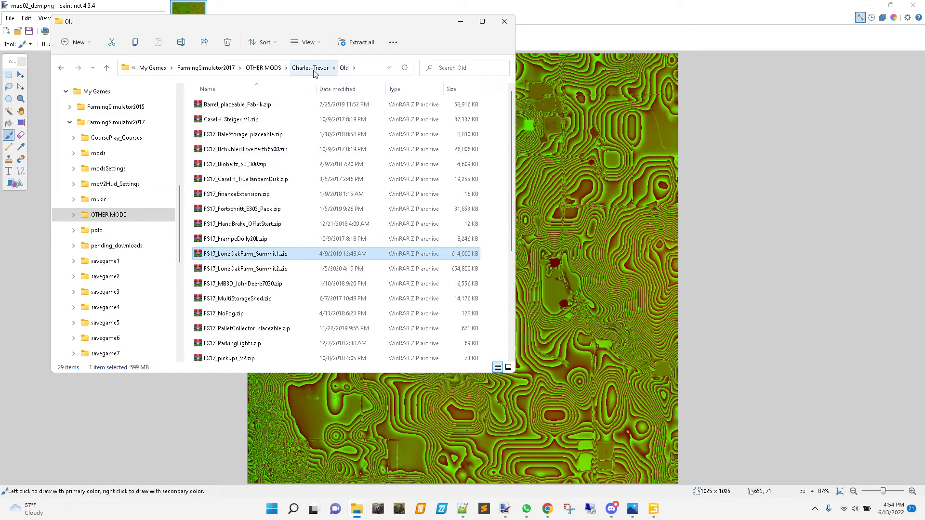
double_click(249, 106)
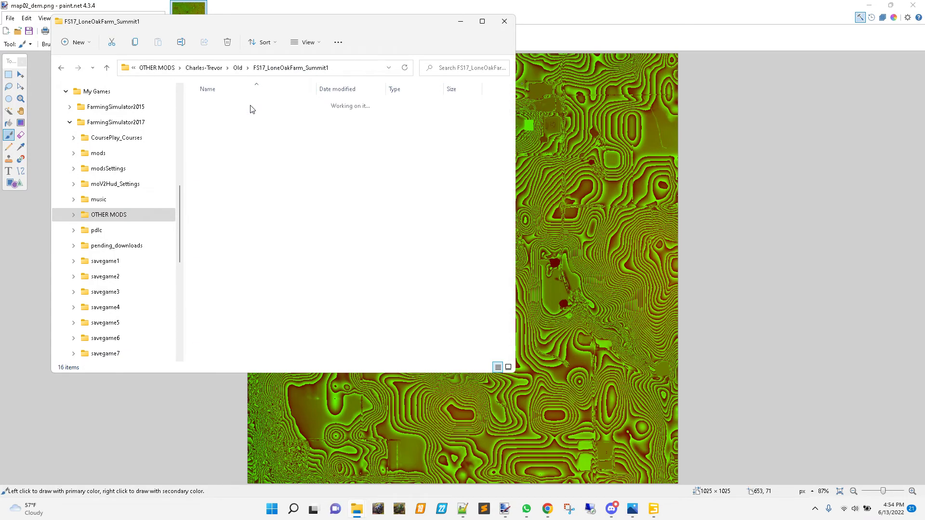
double_click(211, 164)
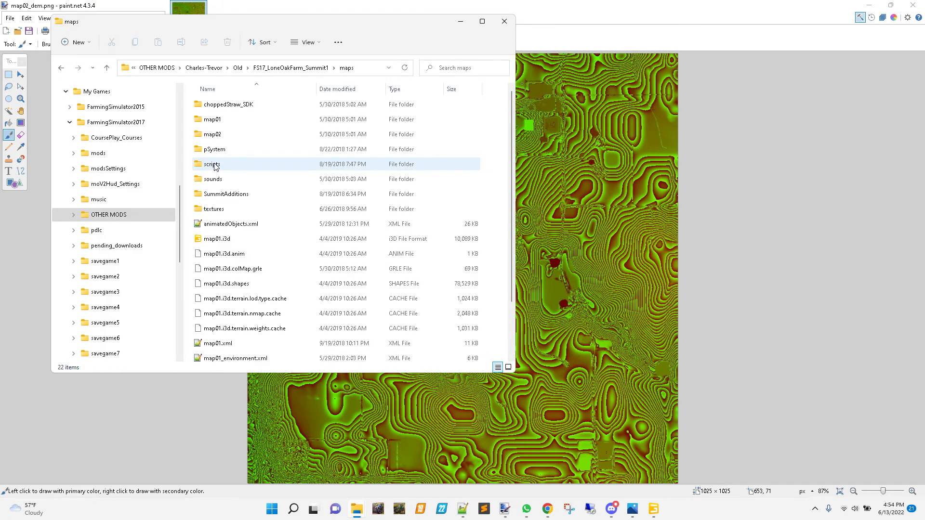
- Open the backup's map01.i3d in GIANTS Editor version 7.1.0 and dismiss the welcome window
double_click(214, 239)
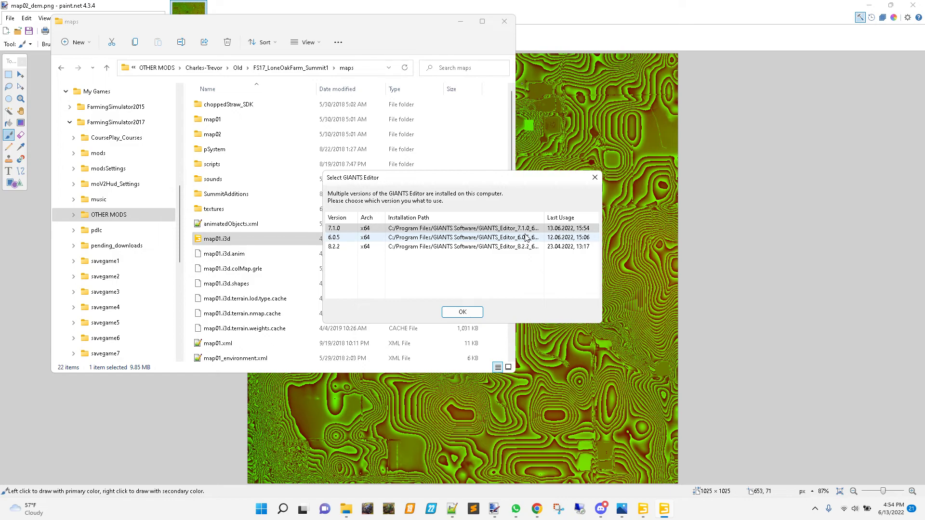
double_click(508, 231)
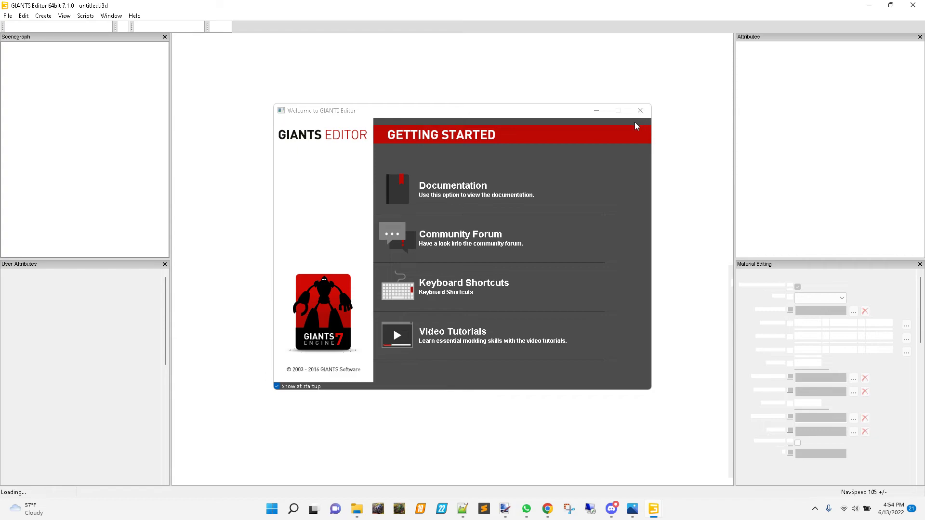
left_click(640, 111)
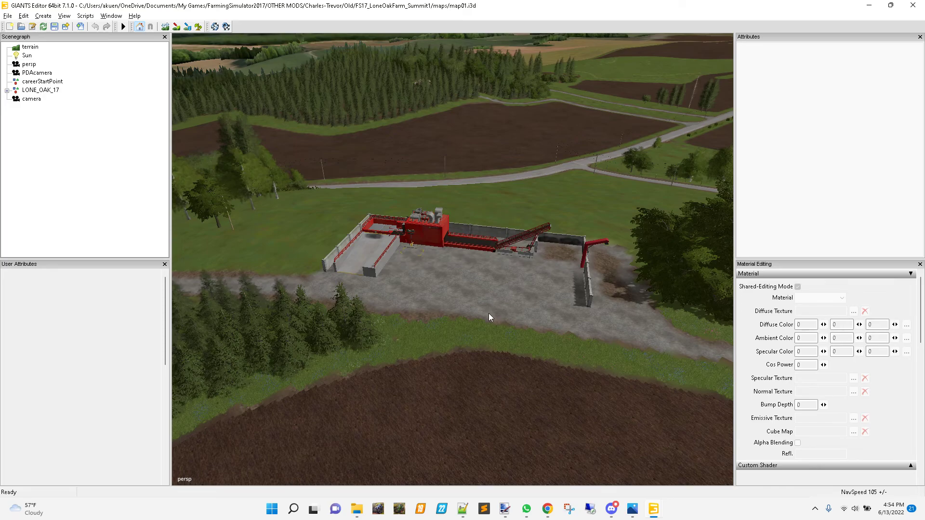
- Examine the original terrain of the field beside the red farm buildings in the backup map
left_click_drag(539, 319, 794, 310, "alt")
middle_click_drag(605, 223, 696, 325, "alt")
middle_click_drag(484, 320, 566, 296, "alt")
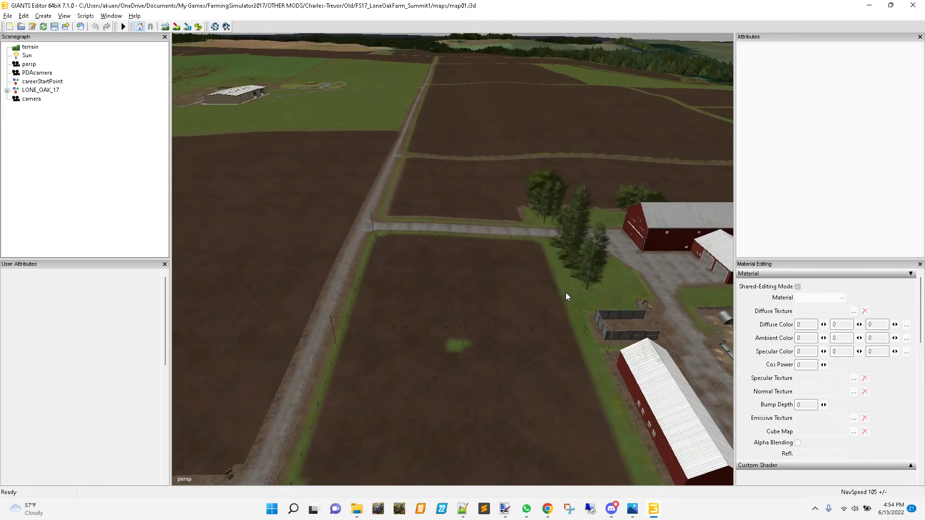
left_click_drag(528, 292, 523, 265, "alt")
middle_click_drag(523, 273, 507, 224, "alt")
right_click_drag(487, 285, 542, 274, "alt")
left_click_drag(543, 272, 490, 235, "alt")
mouse_move(491, 239)
right_mouse_down("alt")
mouse_move(477, 256)
mouse_move(488, 253)
right_mouse_up("alt")
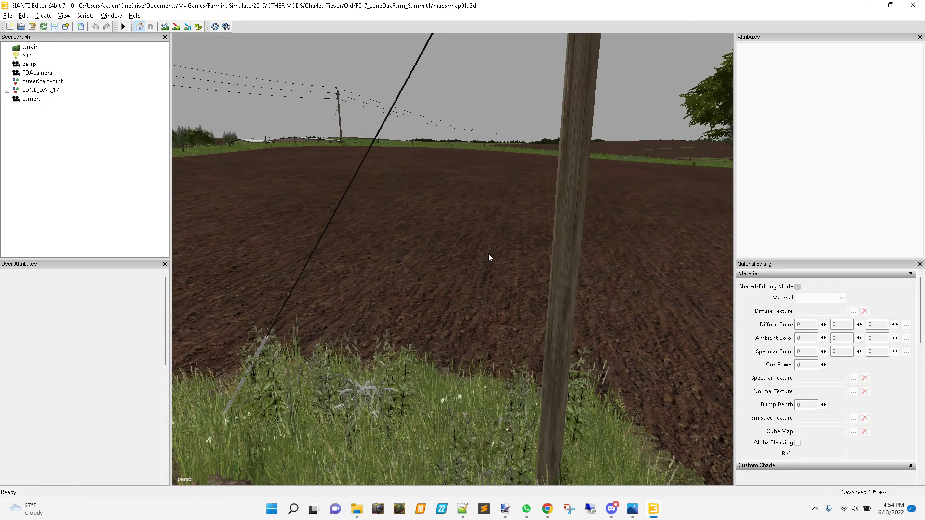
right_click_drag(418, 359, 408, 368, "alt")
left_click_drag(409, 368, 427, 384, "alt")
right_click_drag(516, 375, 488, 389, "alt")
left_click_drag(488, 389, 499, 399, "alt")
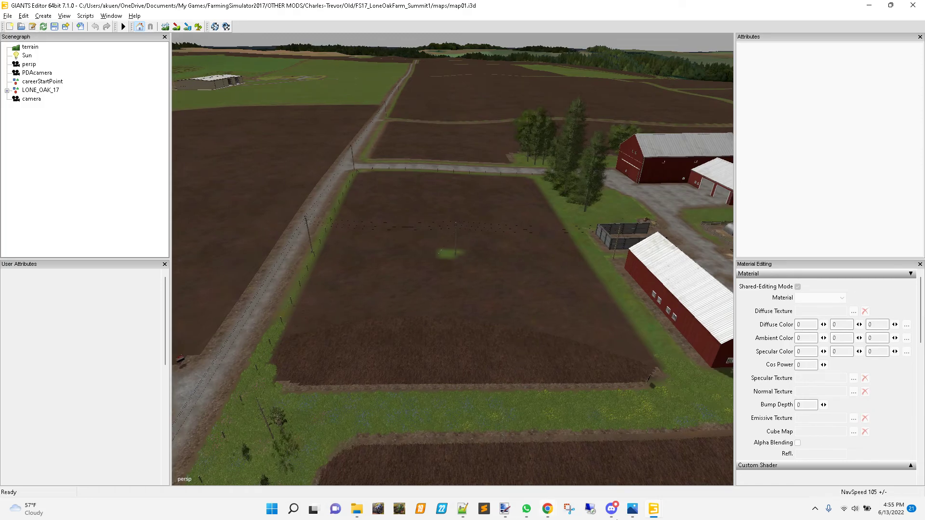
- Switch to the GIANTS Editor window with the current mods version of map01.i3d to compare the same field
mouse_move(656, 513)
left_click(617, 464)
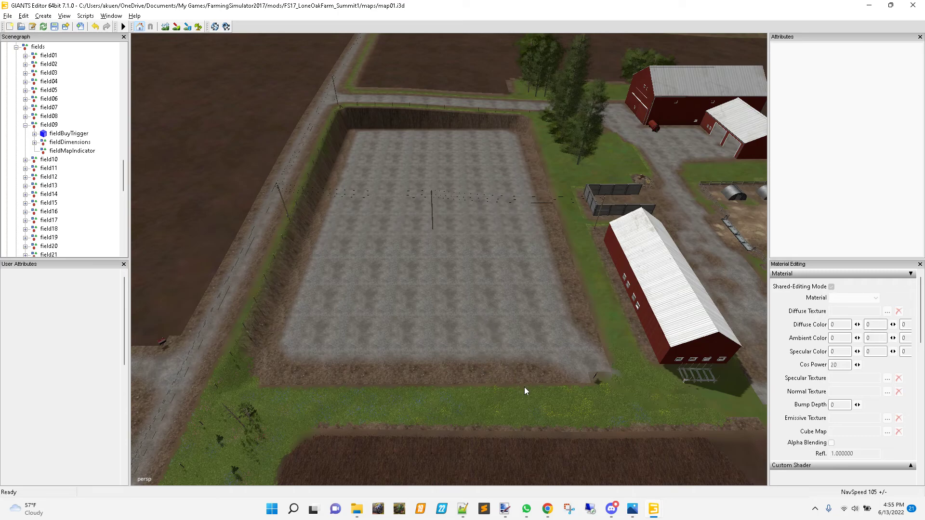
mouse_move(654, 513)
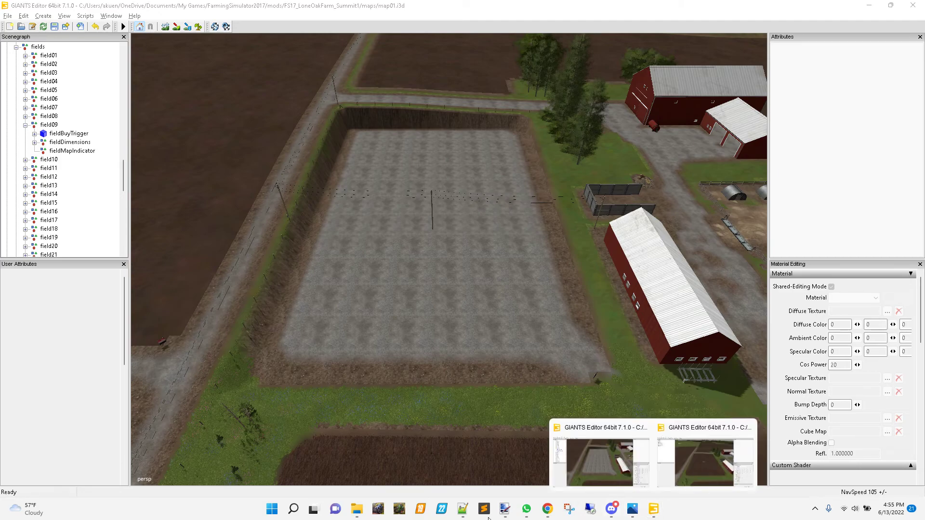
- Open map02_dem.png from the backup's maps/map02 folder in paint.net
mouse_move(358, 515)
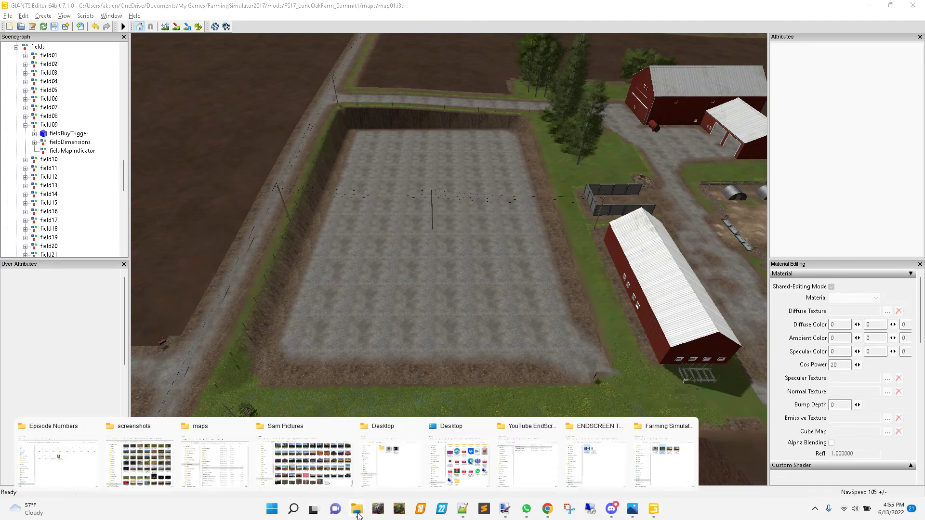
left_click(212, 463)
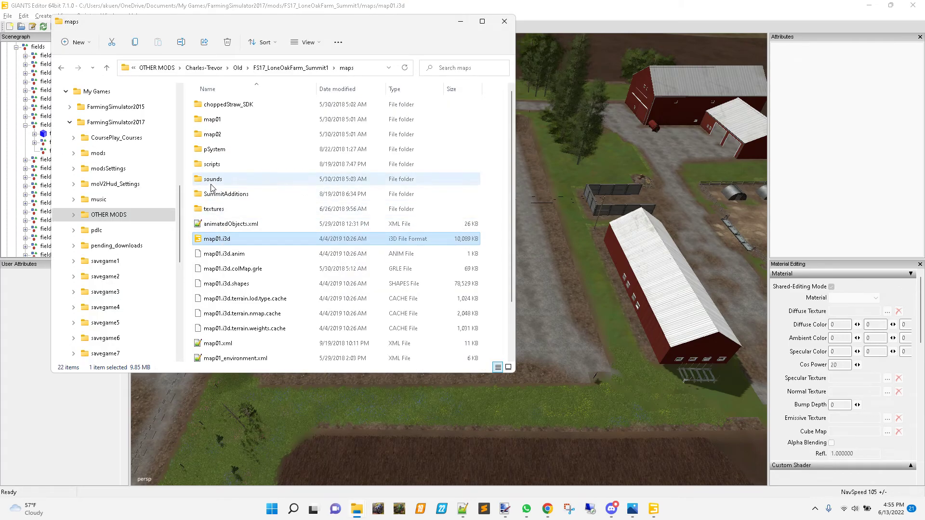
double_click(212, 138)
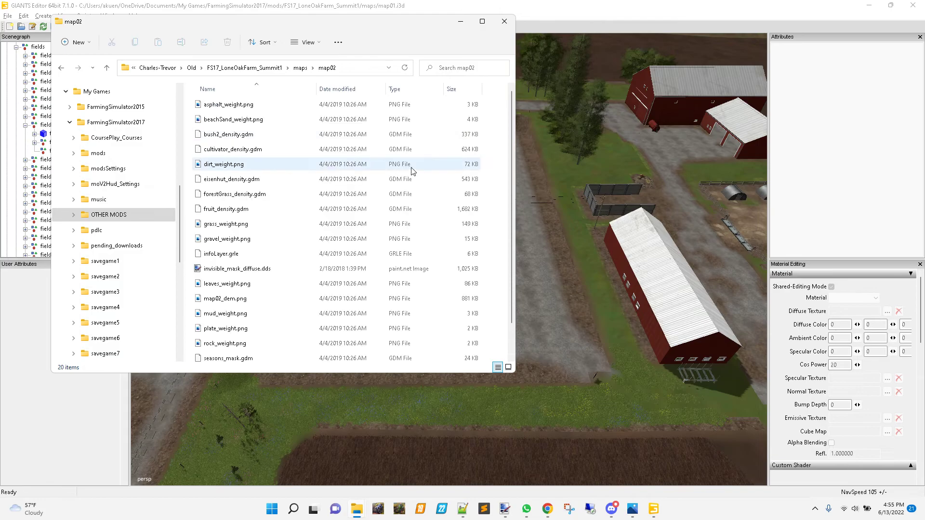
scroll(330, 294, "down", 1)
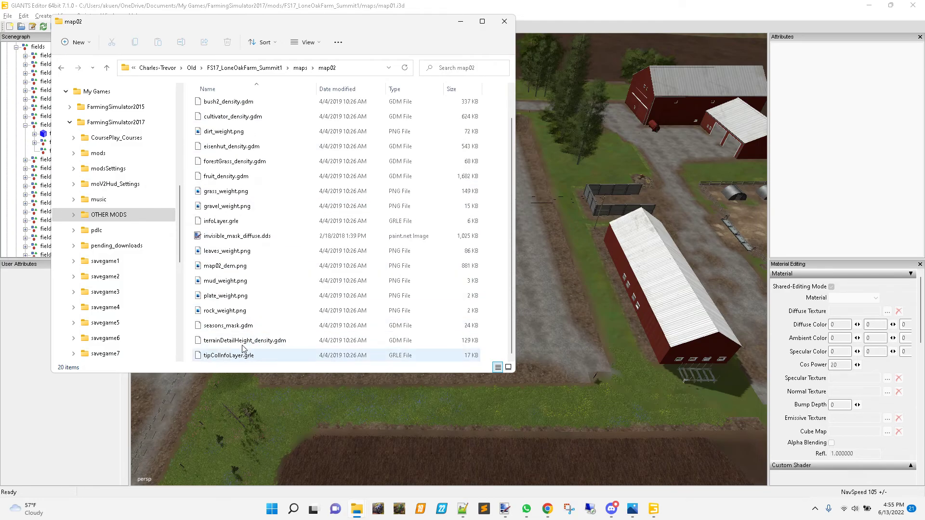
left_click(217, 266)
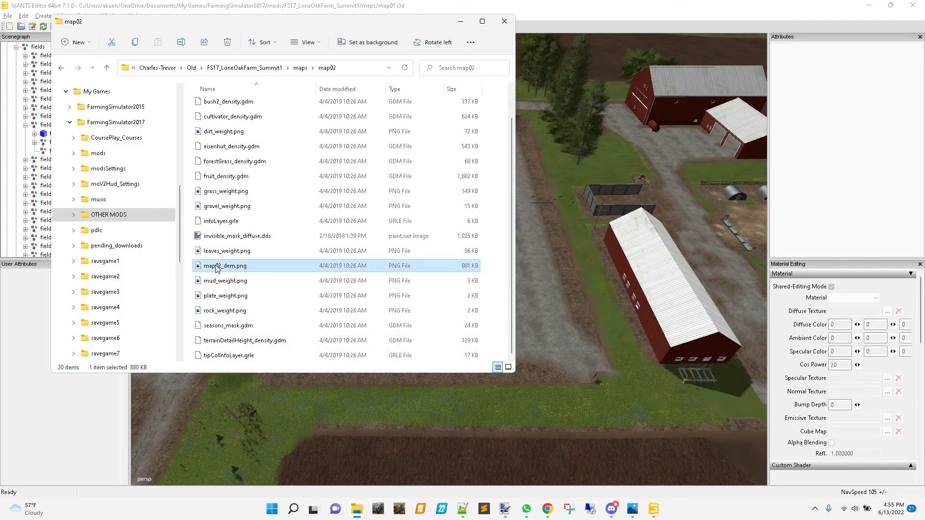
right_click(217, 269)
mouse_move(255, 318)
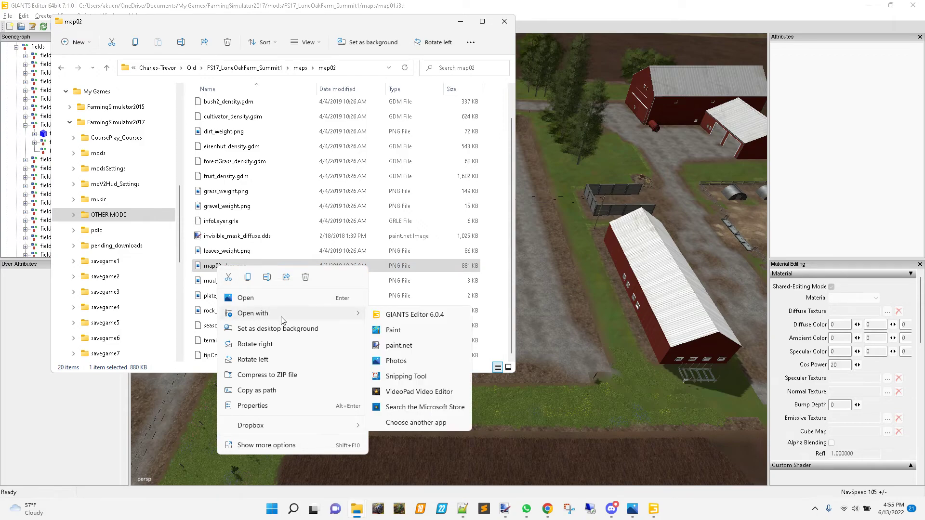
left_click(418, 349)
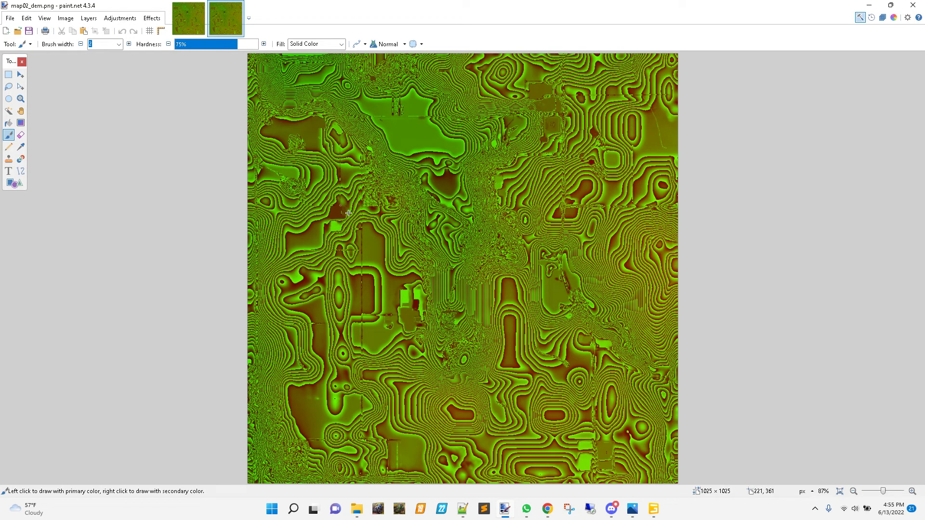
- Compare the backup and current height maps around the flat rectangular block of the reworked field
scroll(349, 213, "up", 4, "ctrl")
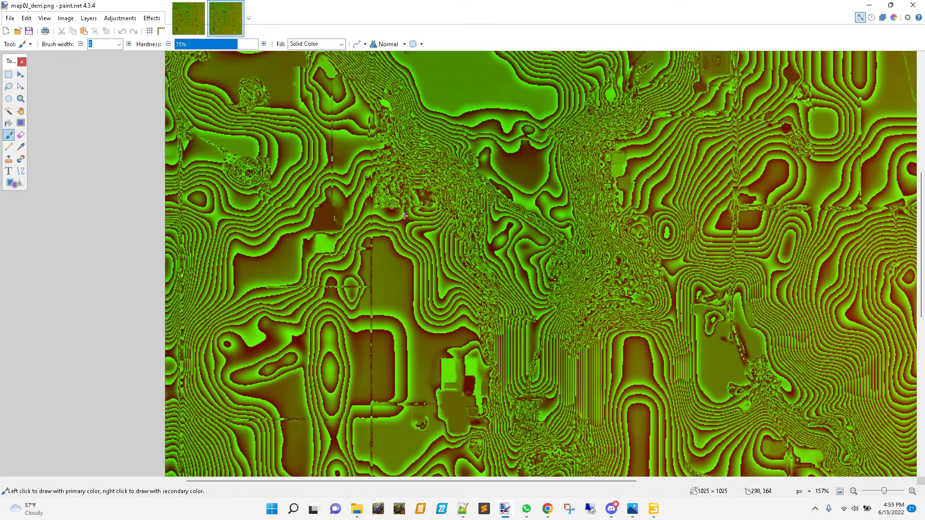
left_click(189, 20)
scroll(409, 295, "up", 9, "ctrl")
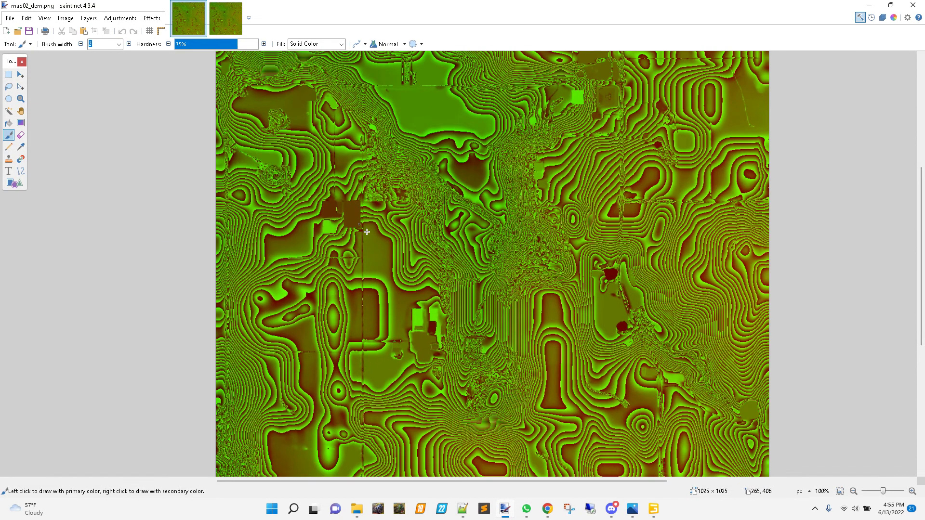
scroll(352, 187, "up", 4, "ctrl")
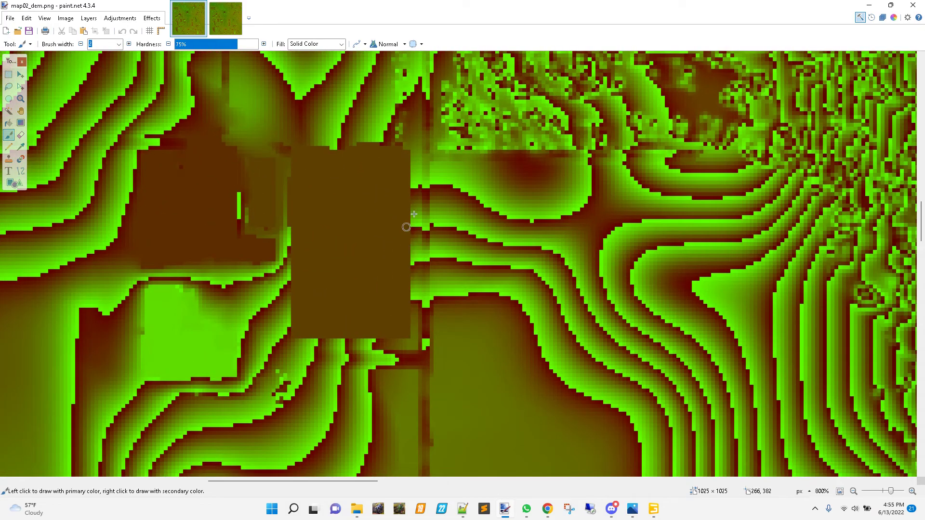
scroll(406, 207, "down", 2, "ctrl")
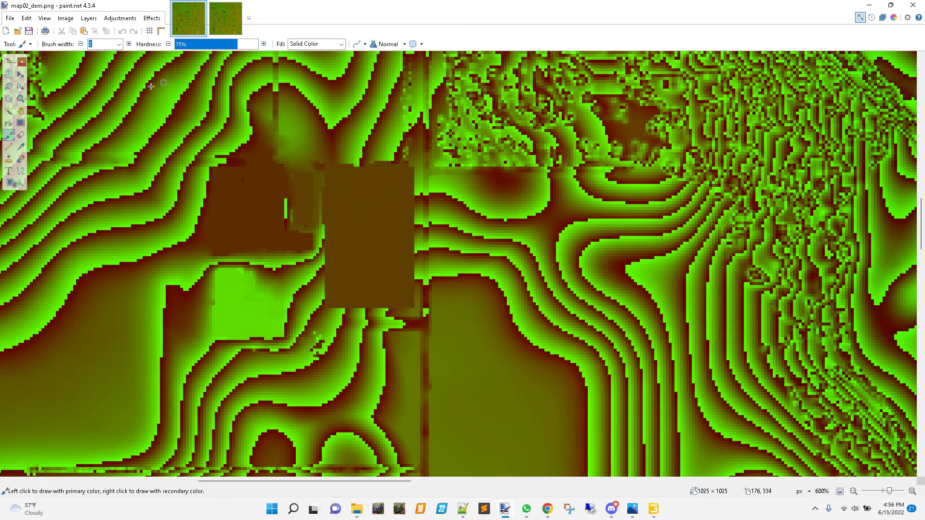
- Activate the Rectangle Select tool and examine the area around the flat rectangular block in the current height map
left_click(9, 74)
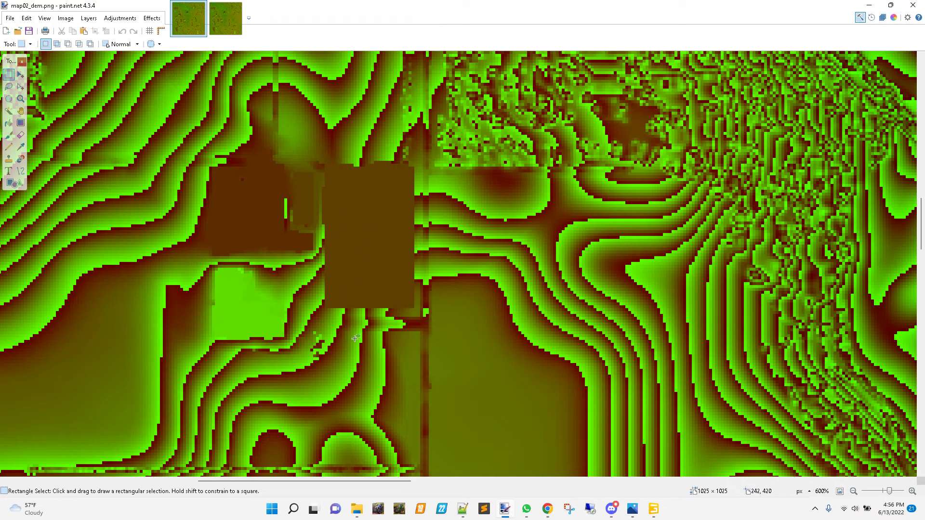
scroll(403, 228, "down", 3)
scroll(424, 237, "up", 3)
scroll(424, 237, "down", 1)
scroll(536, 261, "up", 2)
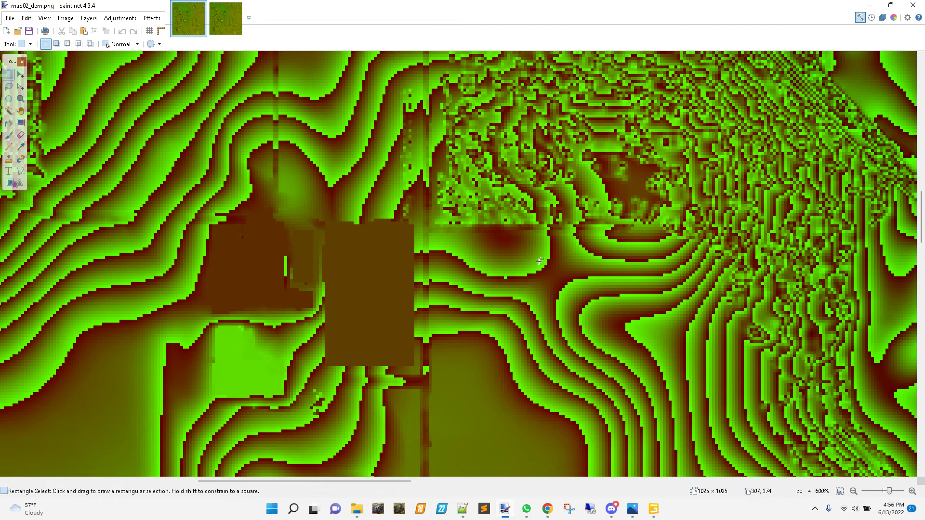
scroll(566, 271, "up", 2)
scroll(552, 266, "down", 1)
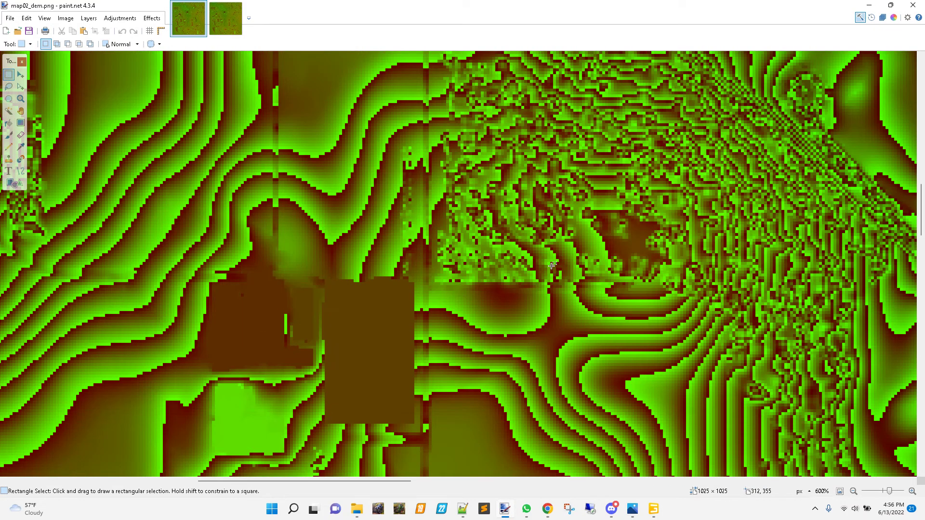
scroll(623, 230, "up", 4)
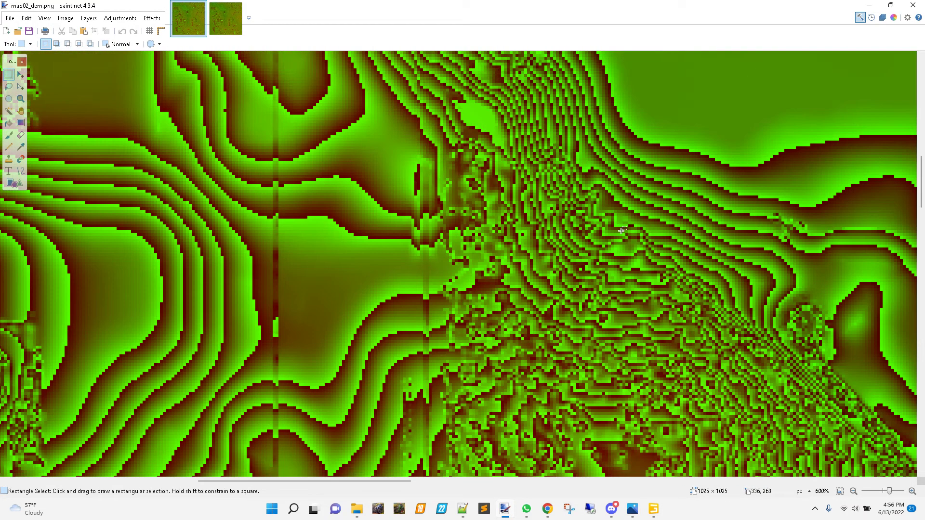
scroll(621, 230, "down", 5)
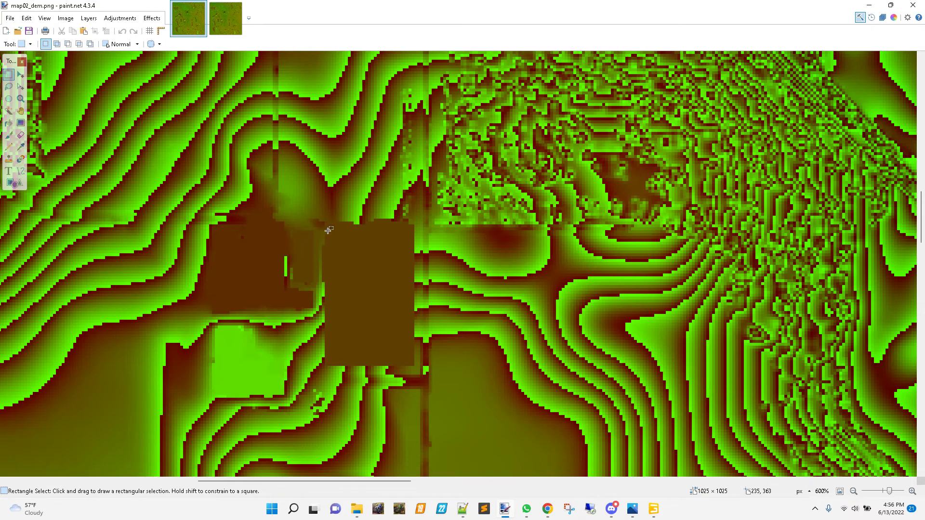
scroll(319, 229, "up", 2, "ctrl")
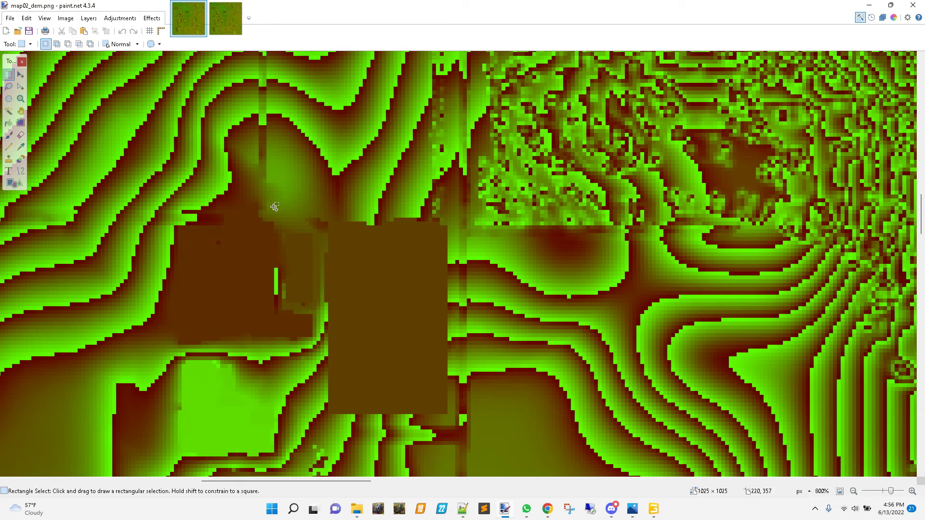
scroll(276, 206, "down", 3, "ctrl")
scroll(276, 206, "down", 5, "ctrl")
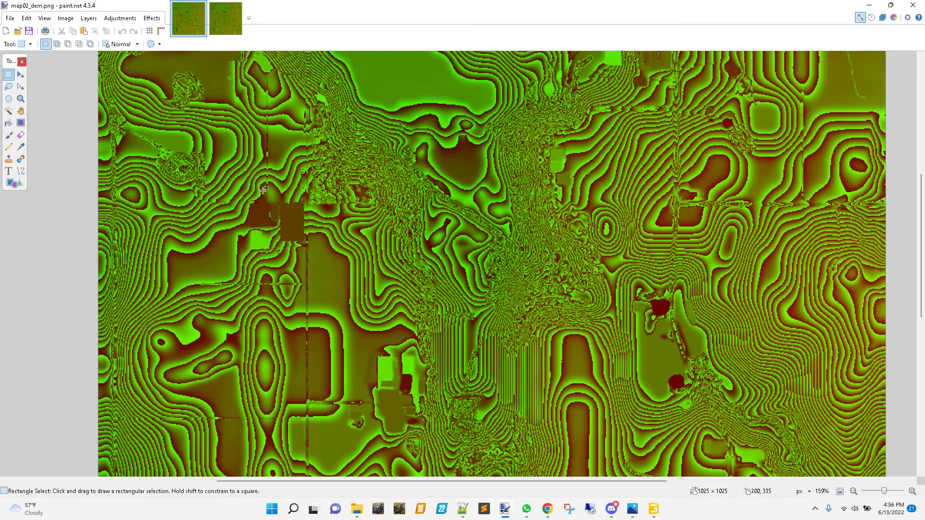
scroll(285, 205, "up", 6, "ctrl")
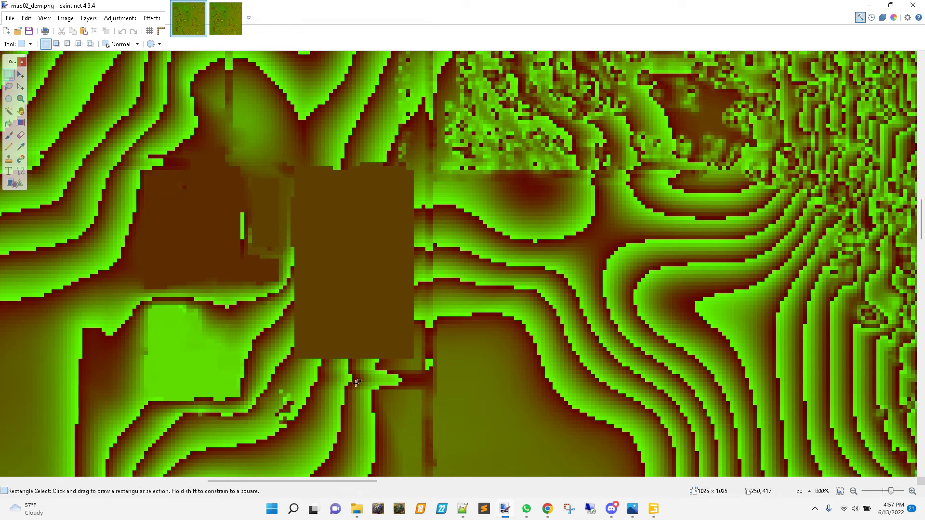
- In the backup height map, select a rectangle of about 42 × 57 pixels from 231, 361 over the field's original terrain
left_click(224, 22)
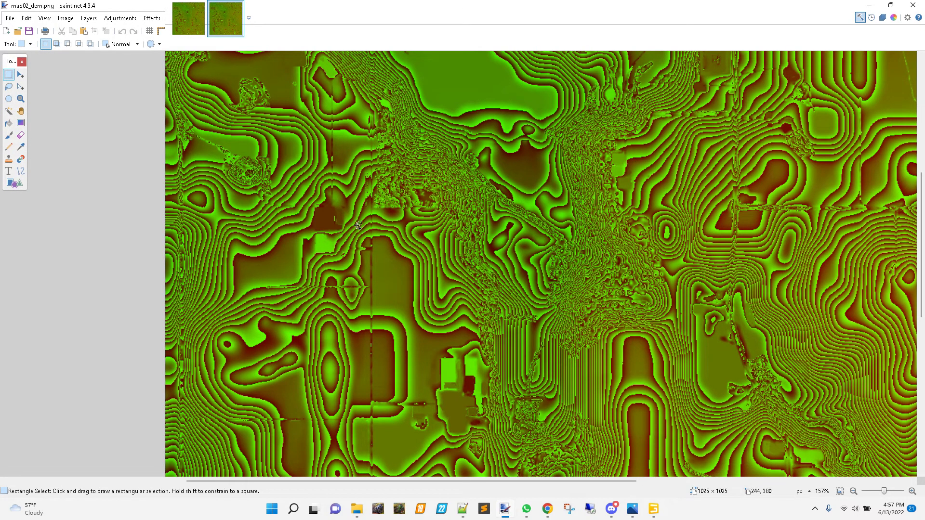
scroll(366, 267, "up", 6, "ctrl")
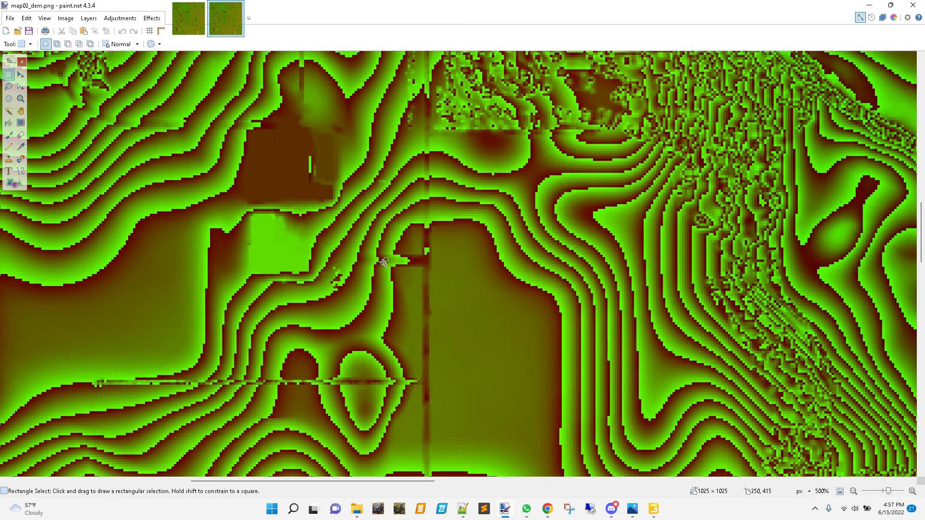
scroll(381, 260, "up", 3, "ctrl")
scroll(571, 233, "up", 3)
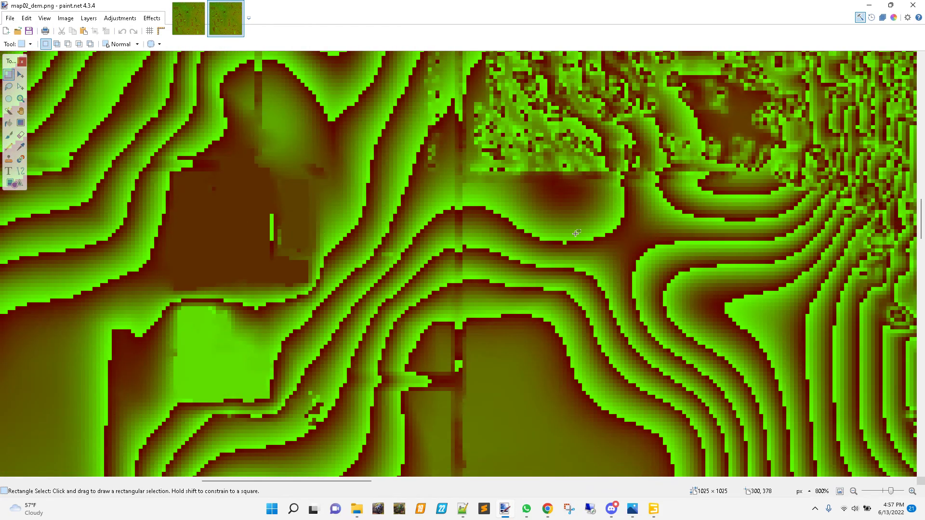
scroll(671, 352, "up", 1, "ctrl")
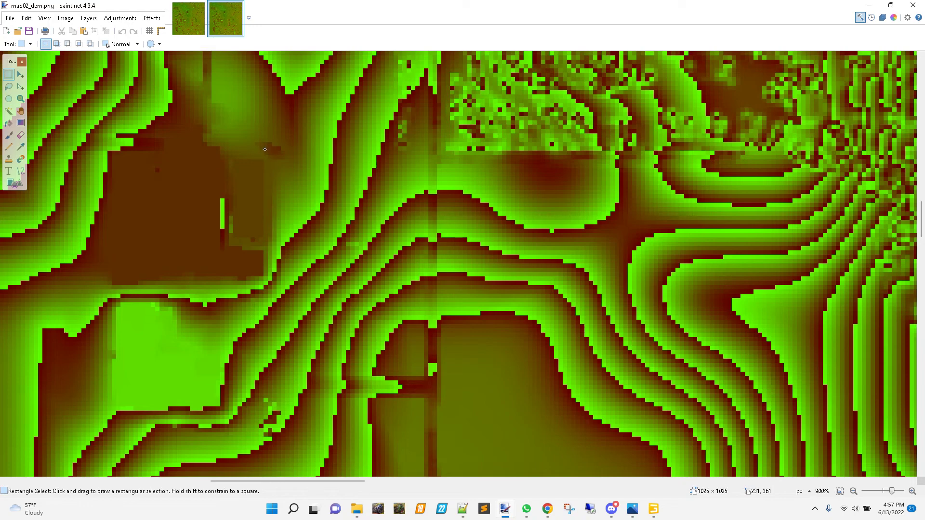
left_click_drag(265, 149, 444, 390)
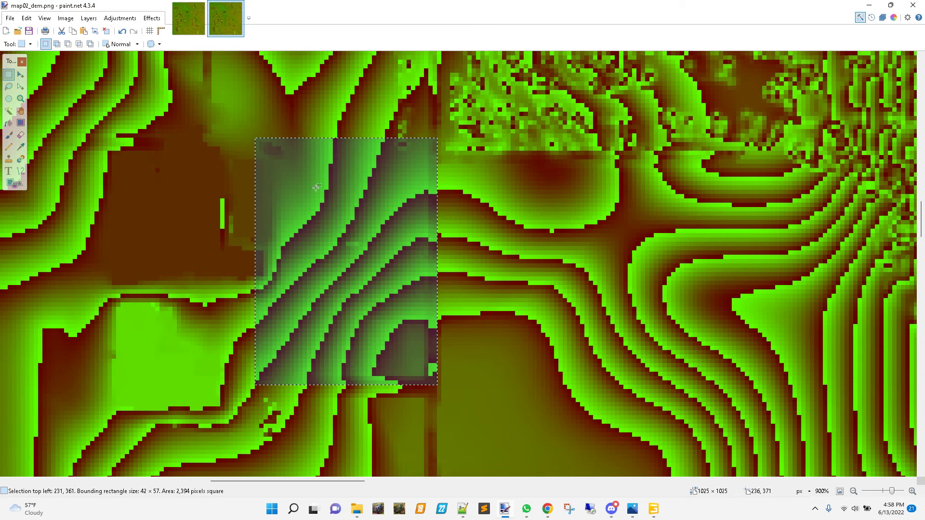
- Paste the copied 42 × 57 pixel terrain area into the current height map at 231, 361, over the flat rectangular block
left_click(189, 17)
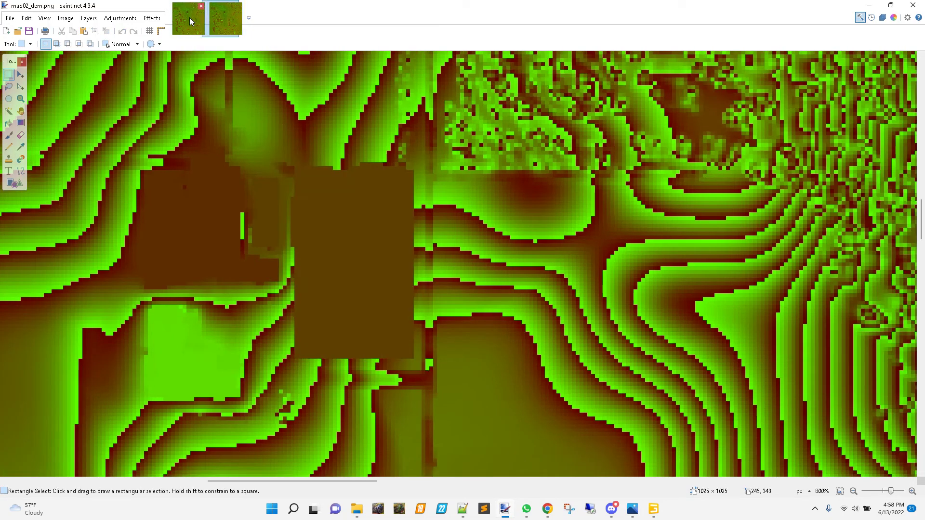
scroll(303, 187, "up", 2, "ctrl")
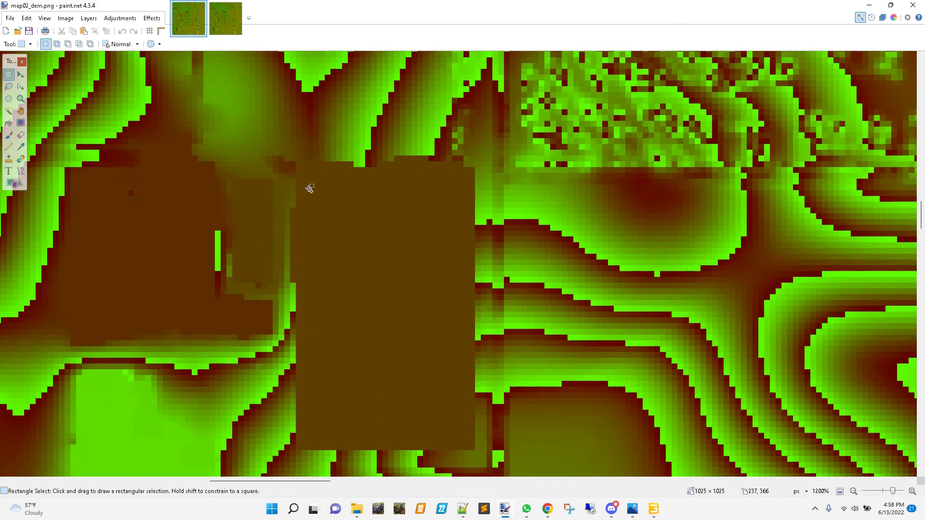
scroll(390, 288, "down", 1, "ctrl")
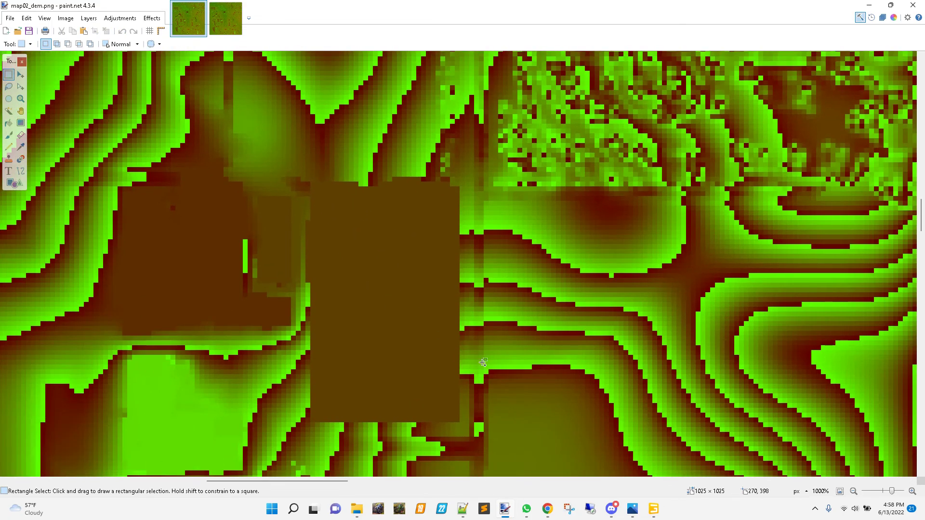
key("ctrl+v")
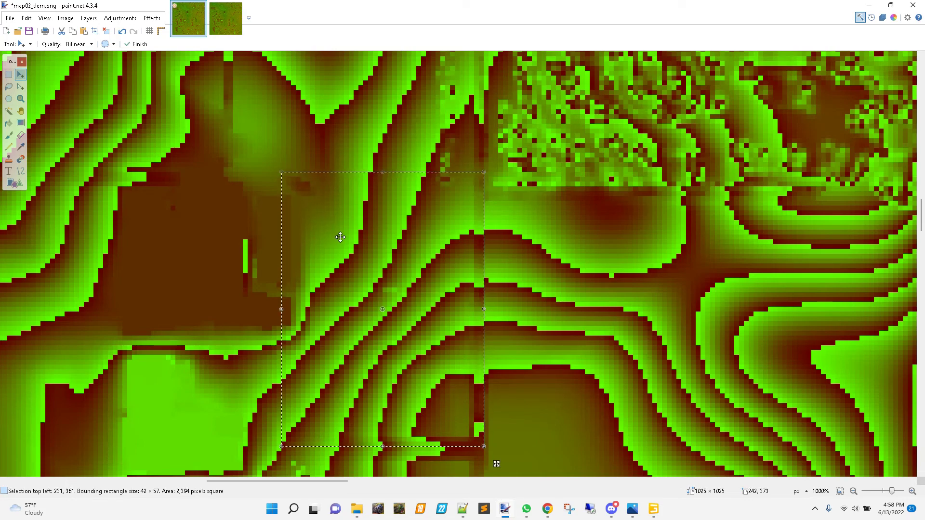
- Undo and redo the paste repeatedly to compare the flat block with the original terrain, ending with the paste applied
key("ctrl+z")
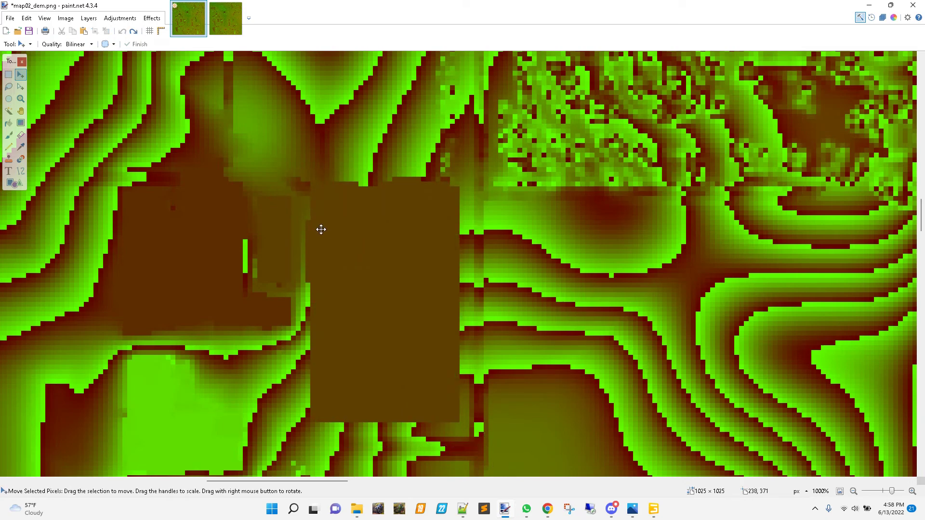
key("ctrl+y")
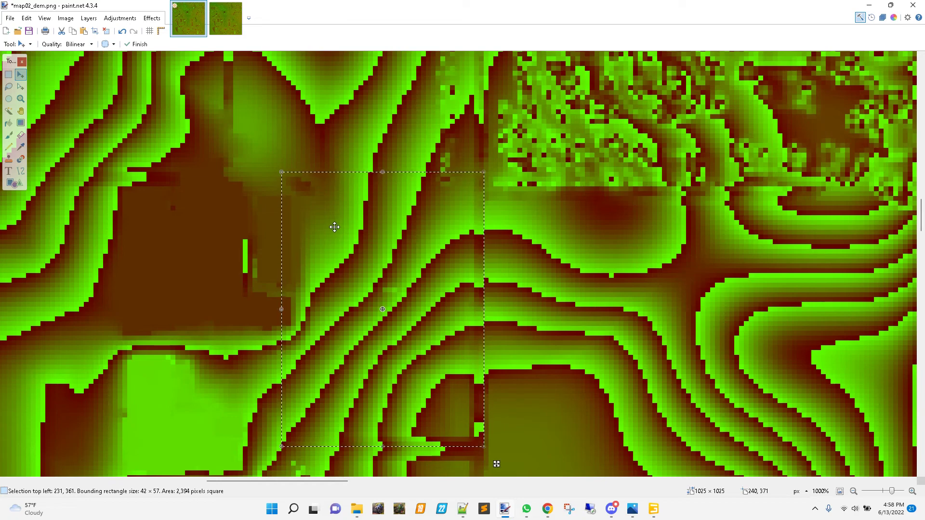
key("ctrl+z")
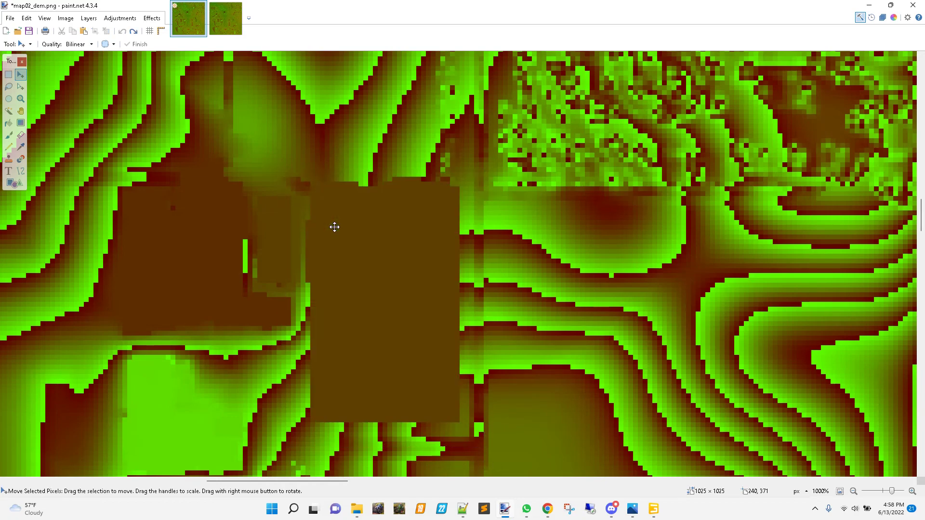
key("ctrl+y")
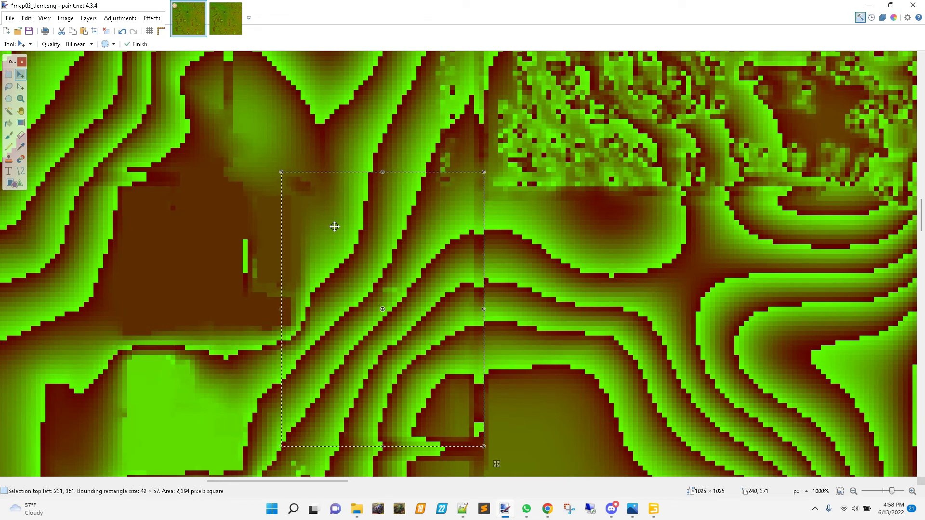
key("ctrl+z")
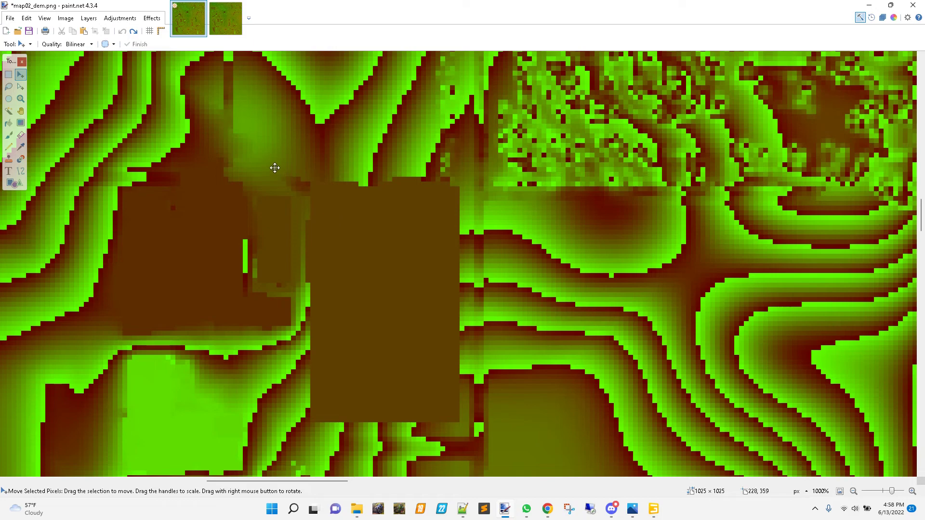
key("ctrl+y")
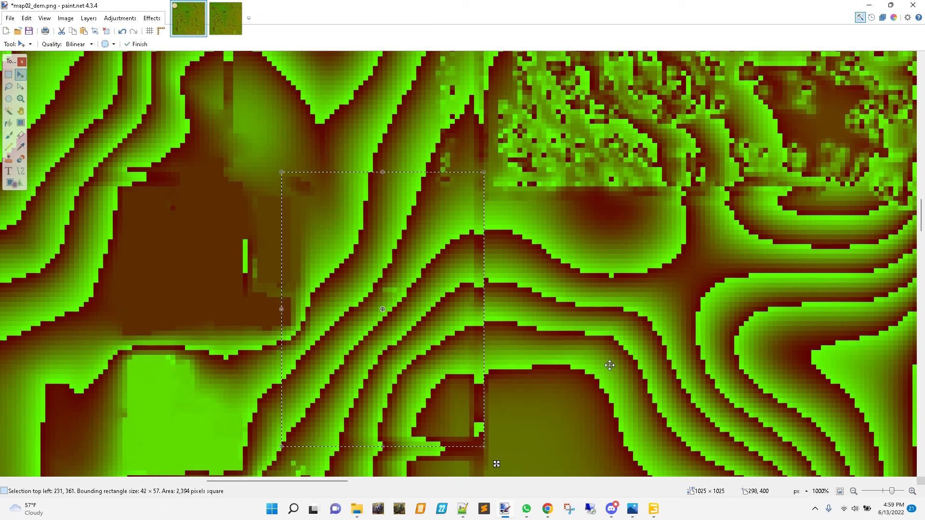
- Alternate between the backup and current height maps to compare the pasted area, ending on the current one
left_click(223, 22)
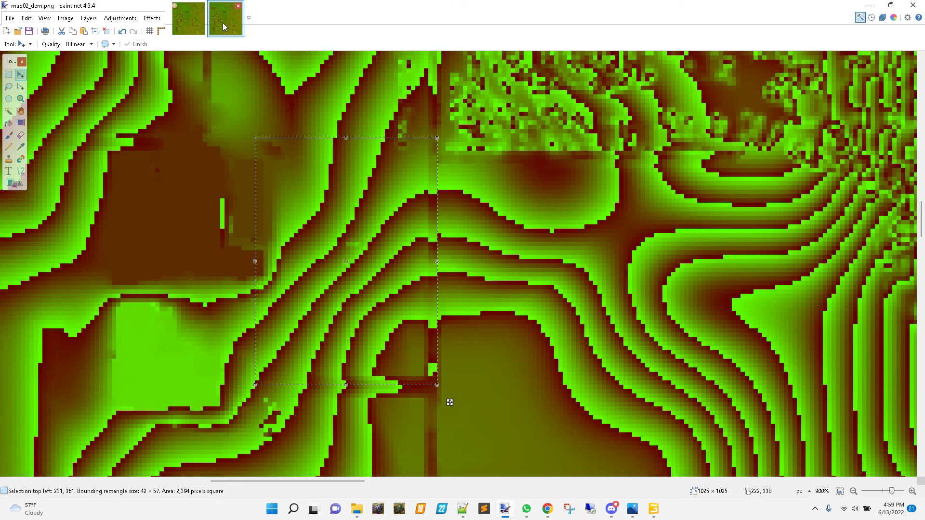
left_click(187, 17)
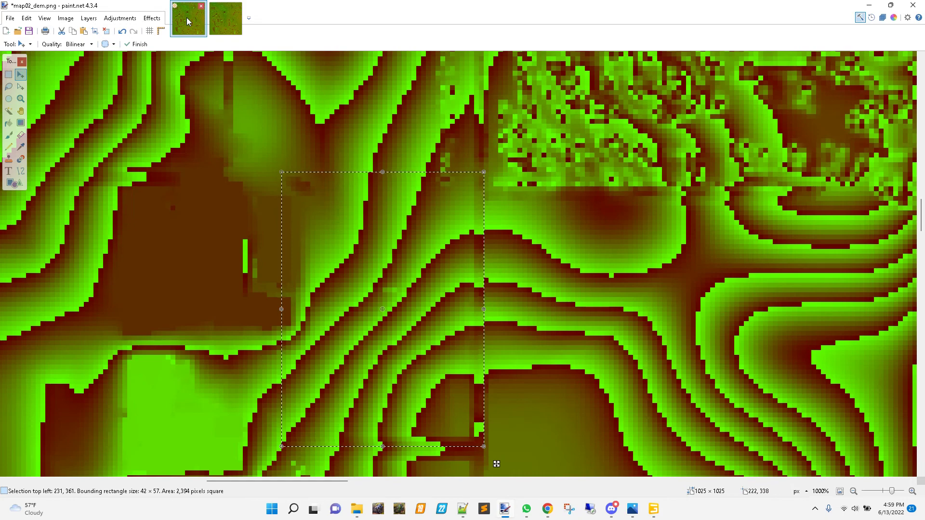
left_click(225, 17)
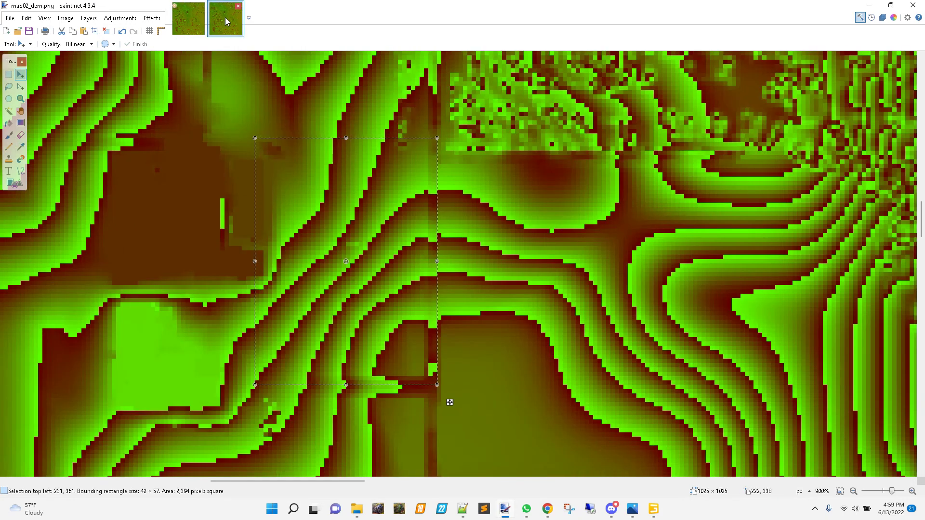
left_click(196, 26)
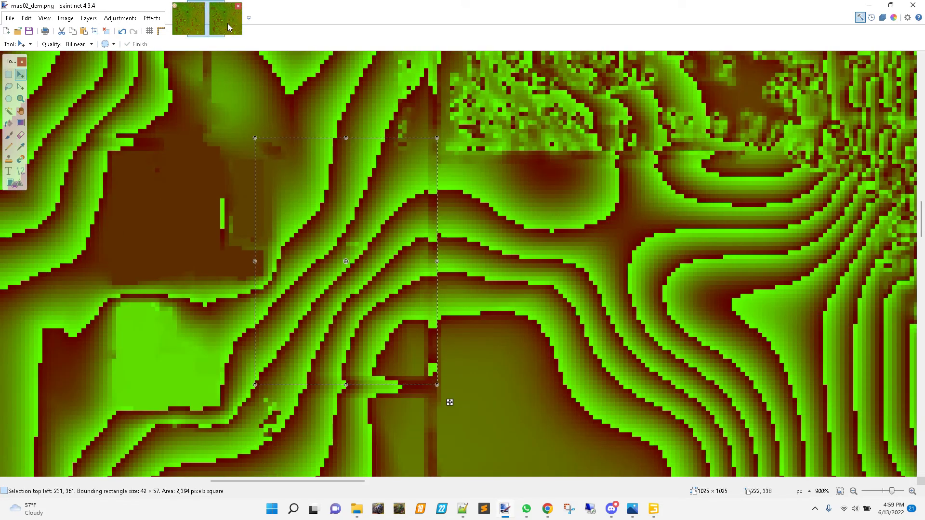
left_click(227, 23)
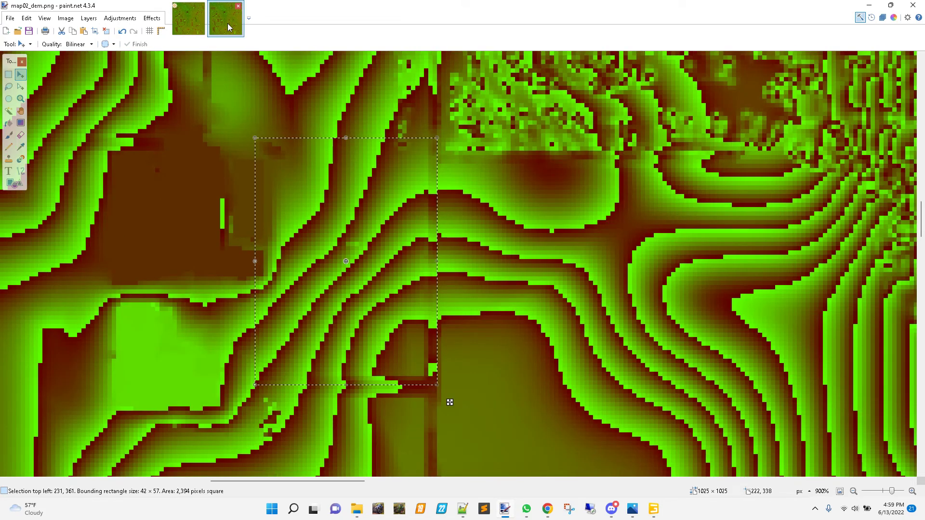
left_click(186, 25)
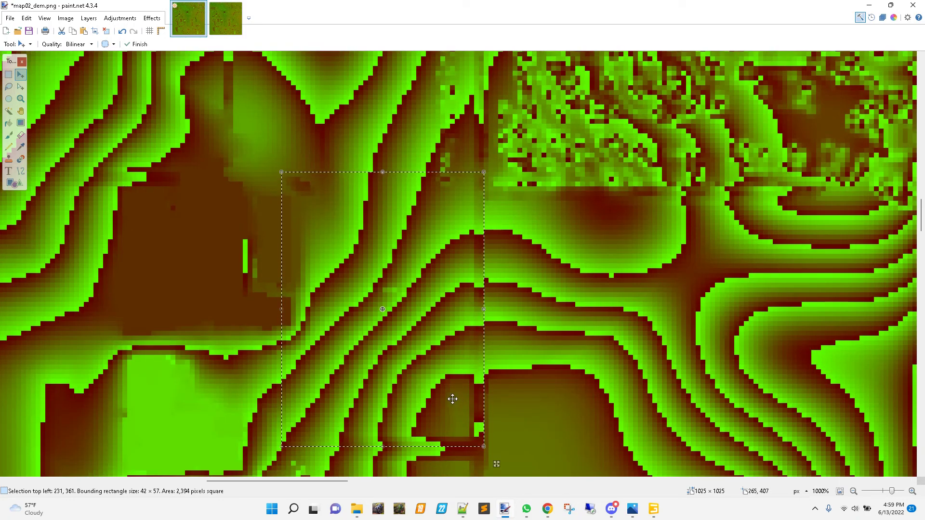
- Deselect the pasted area and save the current map02_dem.png at 8-bit depth with Octree quantization and dithering level 7
key("ctrl+d")
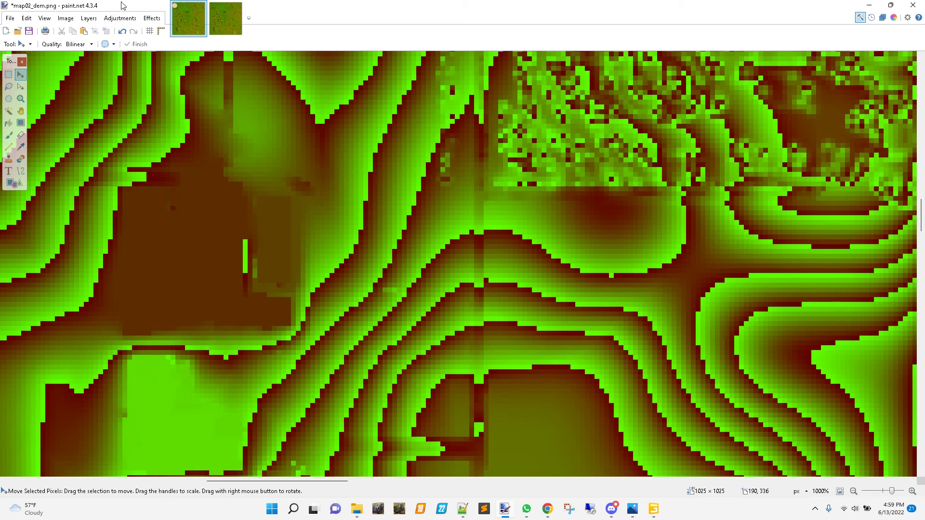
left_click(28, 32)
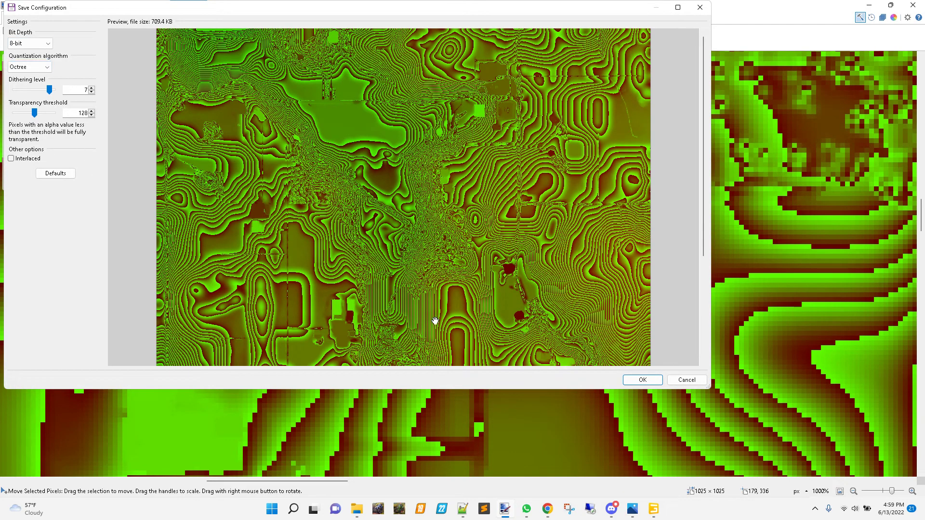
left_click(642, 381)
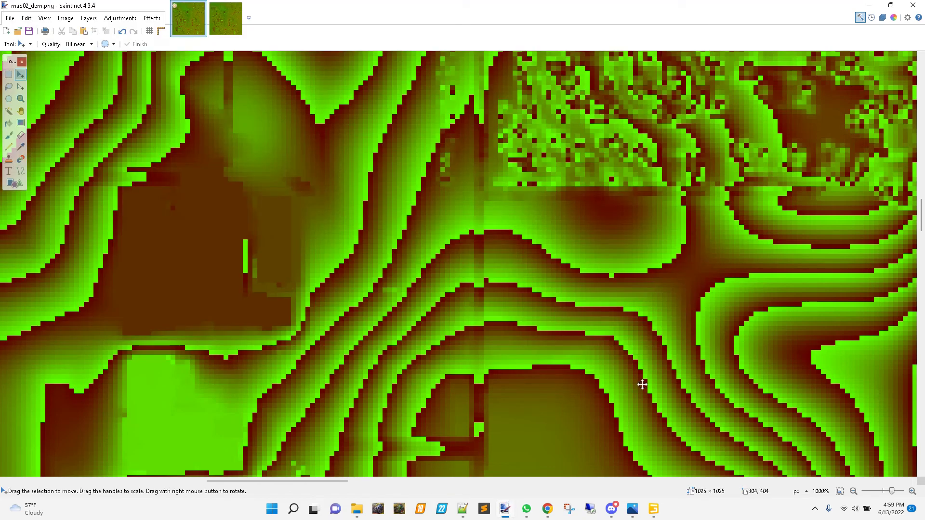
- Switch to the GIANTS Editor window showing the sunken gravel field and close it without saving the changes to map01.i3d
right_click(619, 482)
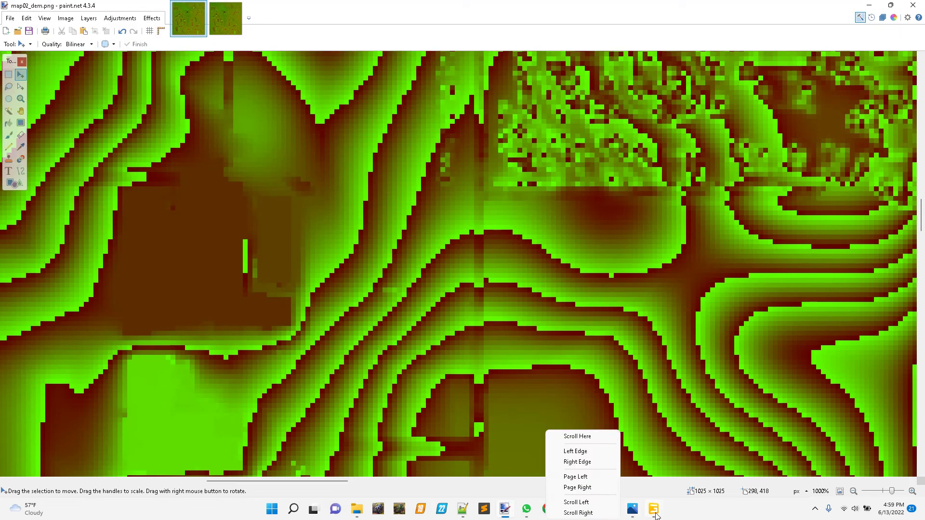
left_click(653, 512)
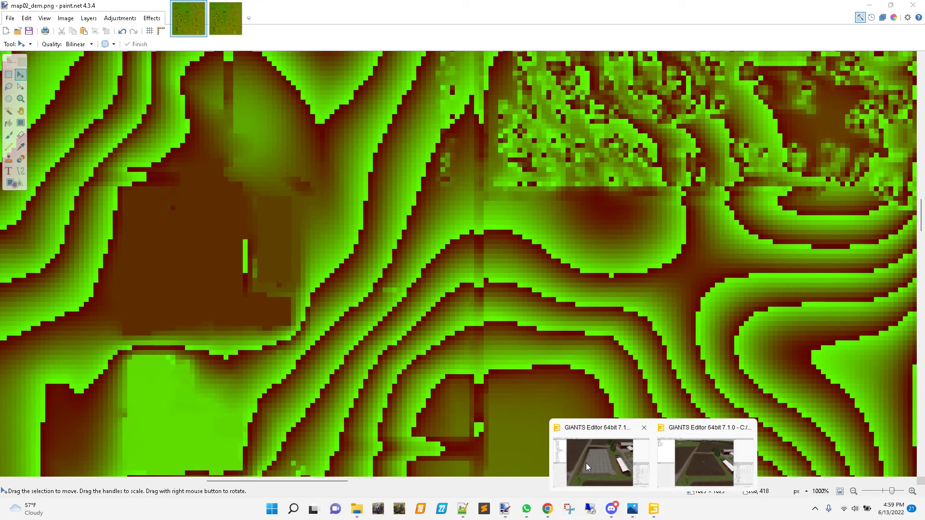
left_click(599, 467)
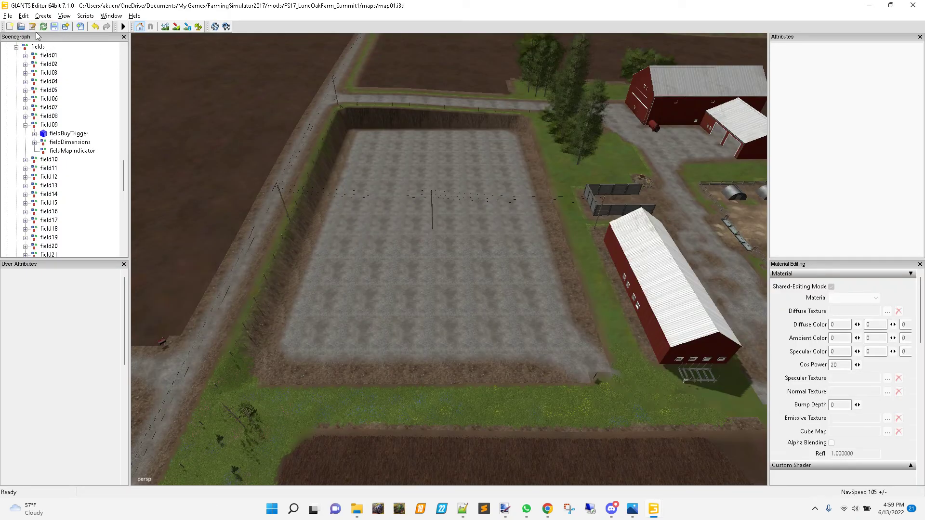
left_click(913, 5)
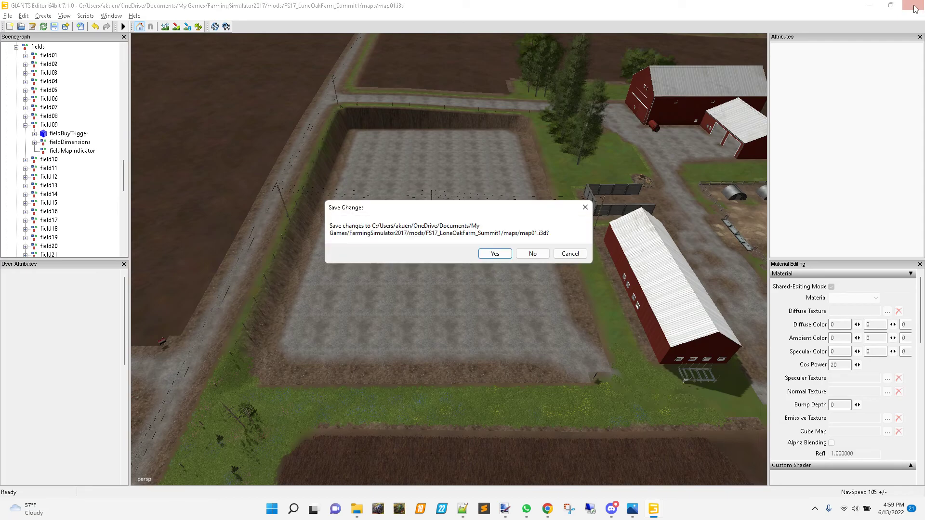
left_click(532, 254)
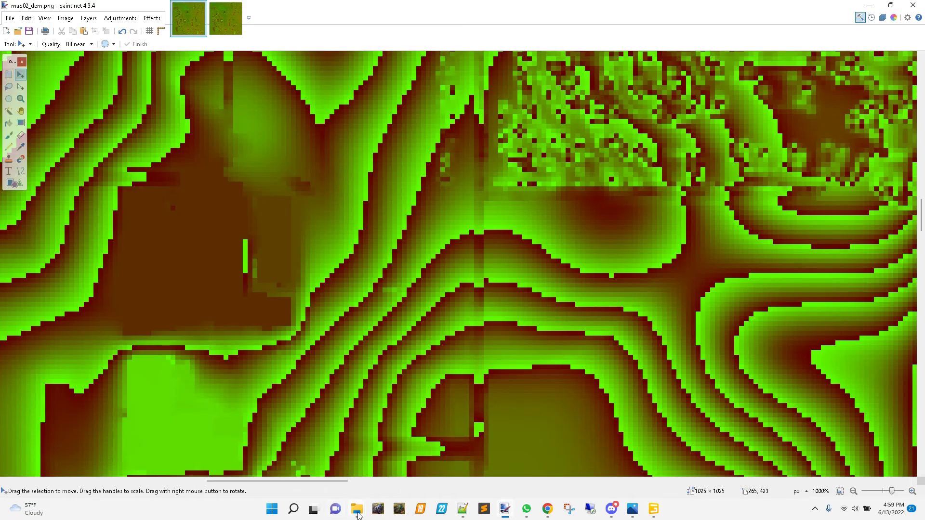
- In File Explorer, open map01.i3d from mods/FS17_LoneOakFarm_Summit1/maps in GIANTS Editor 7.1.0
left_click(358, 515)
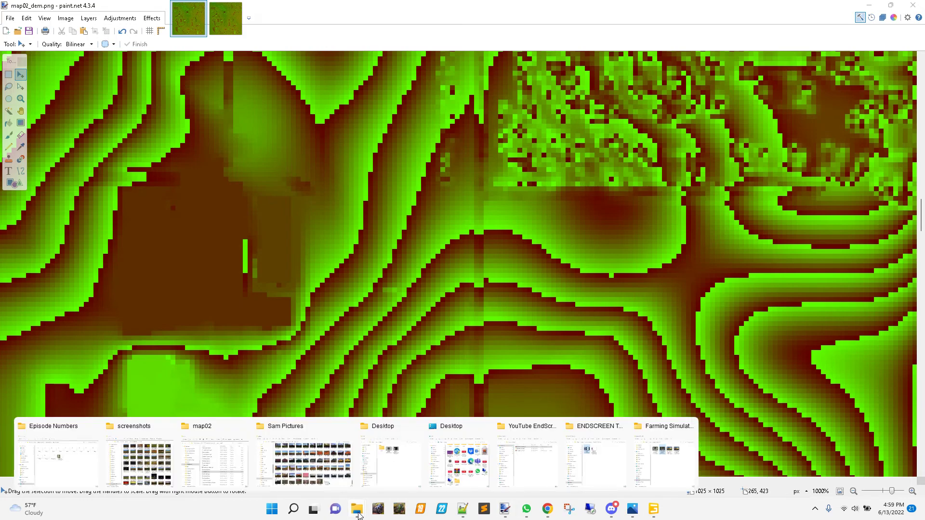
left_click(218, 471)
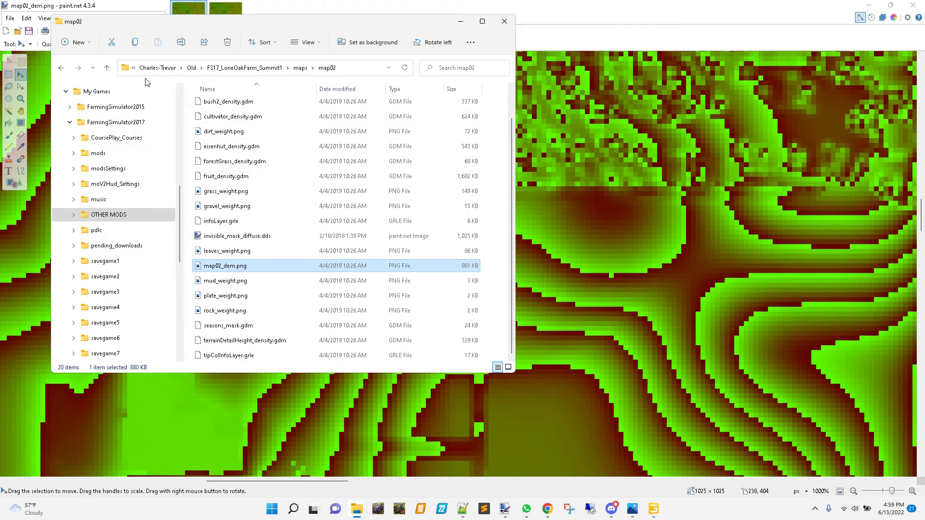
left_click(92, 154)
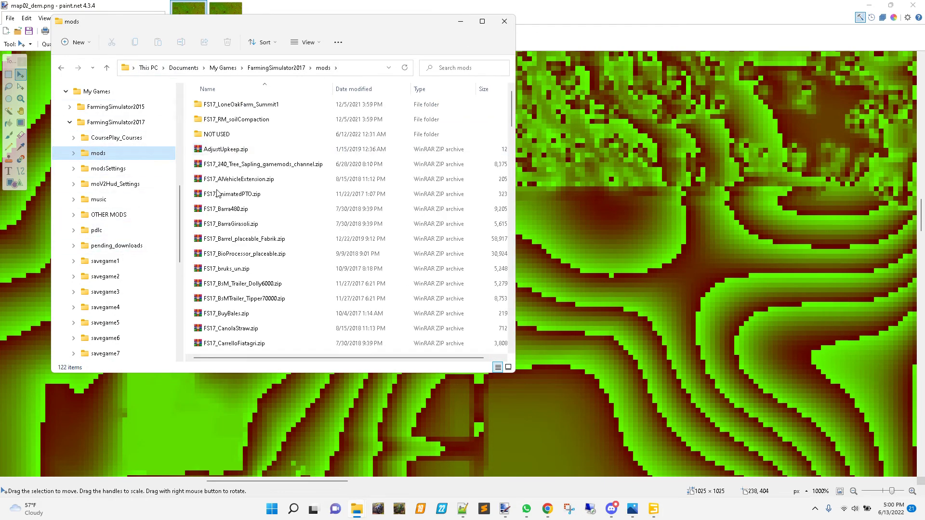
double_click(231, 105)
left_click(217, 164)
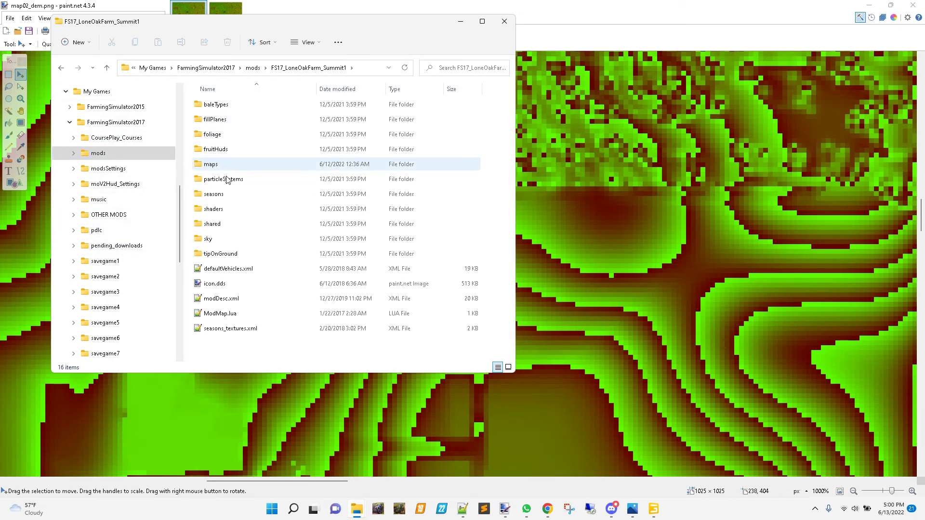
double_click(218, 165)
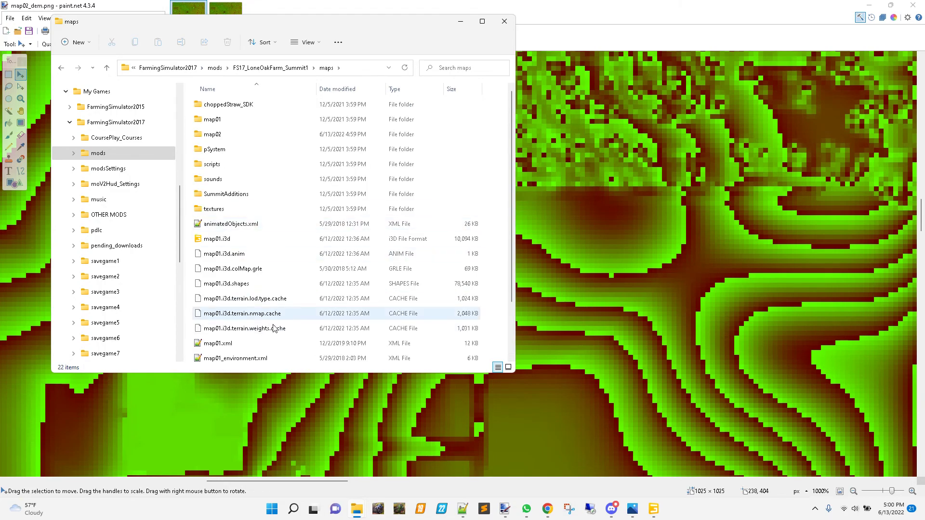
double_click(216, 241)
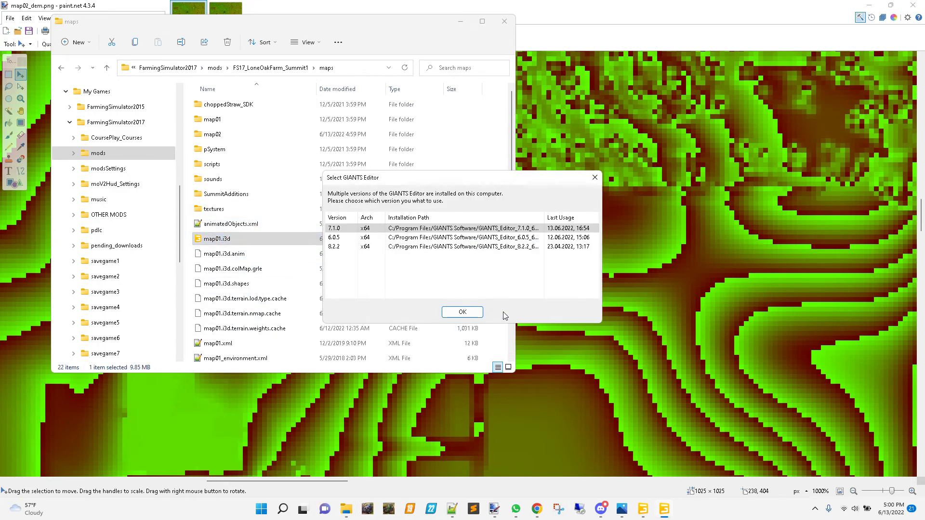
left_click(462, 313)
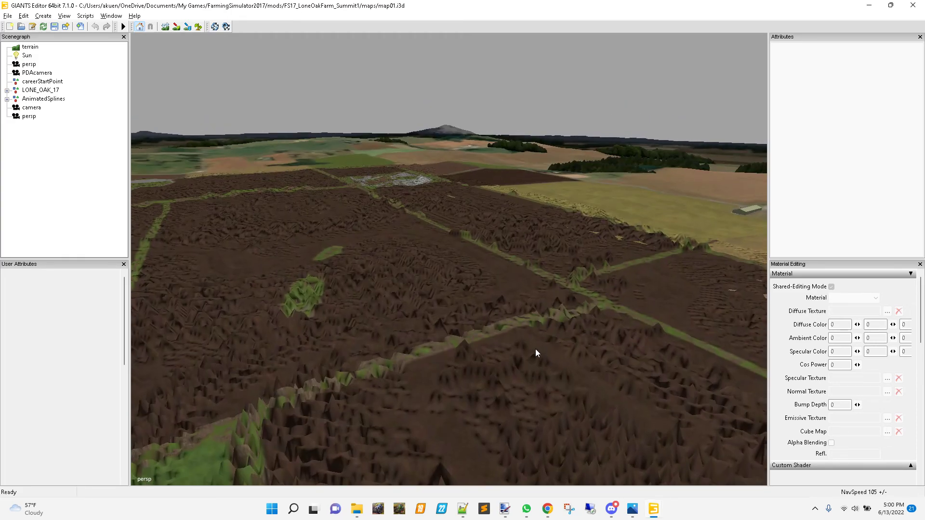
- Examine the reloaded terrain across the fields and around the gravel area beside the red barns
middle_click_drag(534, 418, 146, 230, "alt")
middle_click_drag(650, 254, 328, 325, "alt")
middle_click_drag(418, 273, 434, 293, "alt")
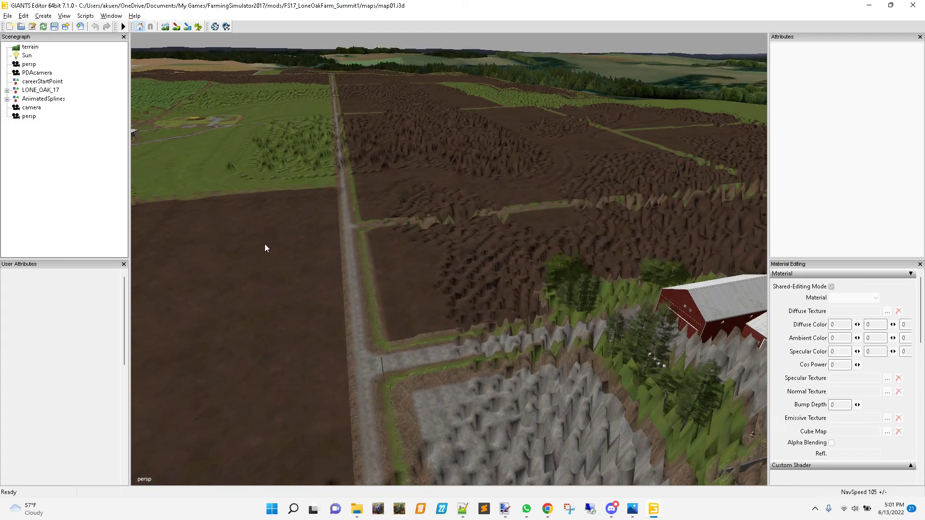
- Switch to paint.net, bring up the PNG save settings for the mods copy of map02_dem.png, review the bit-depth options, and cancel the save
mouse_move(630, 516)
mouse_move(510, 511)
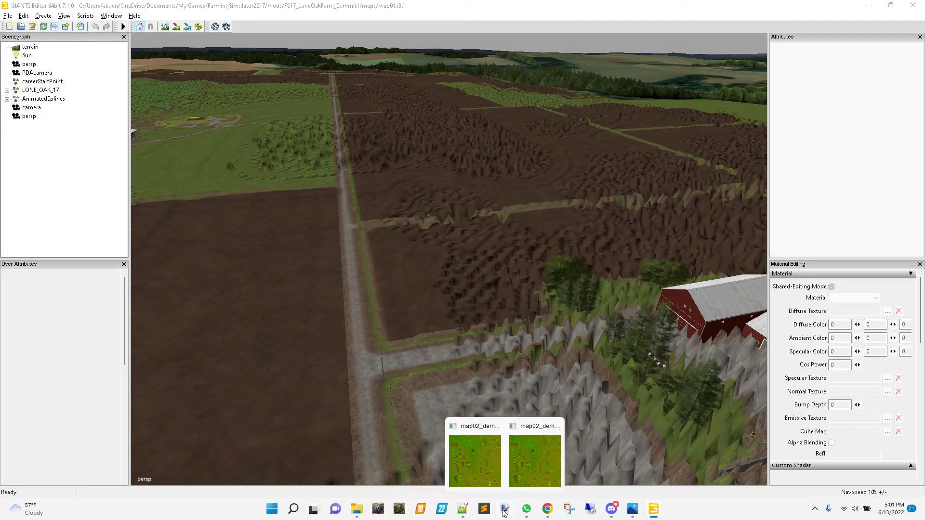
left_click(484, 477)
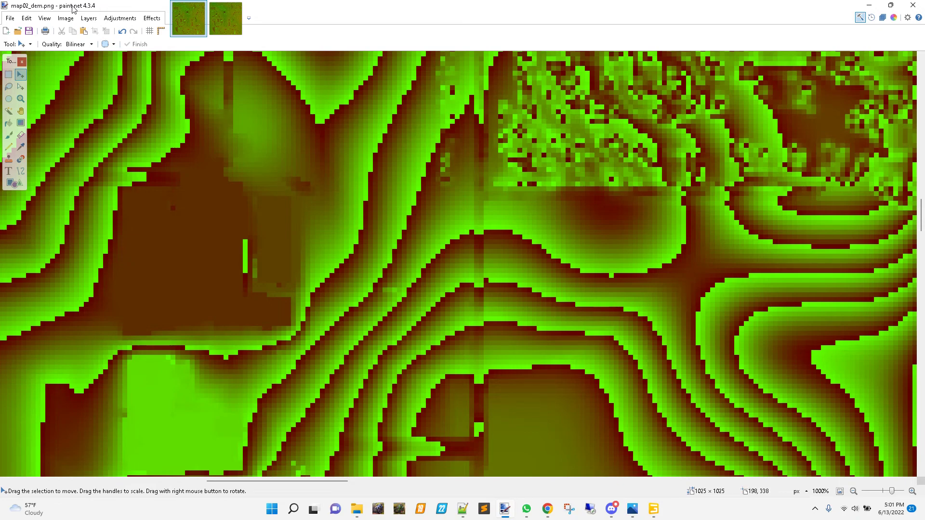
left_click(10, 18)
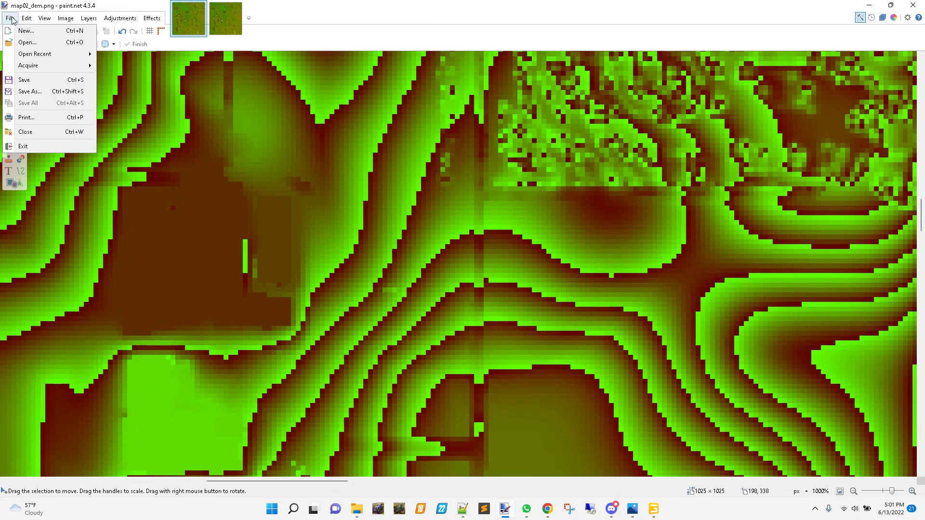
left_click(42, 92)
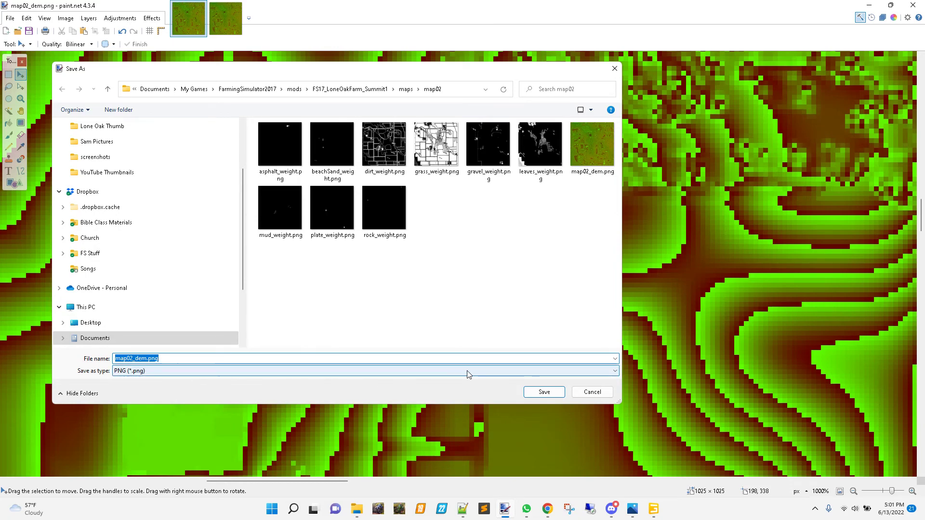
left_click(543, 392)
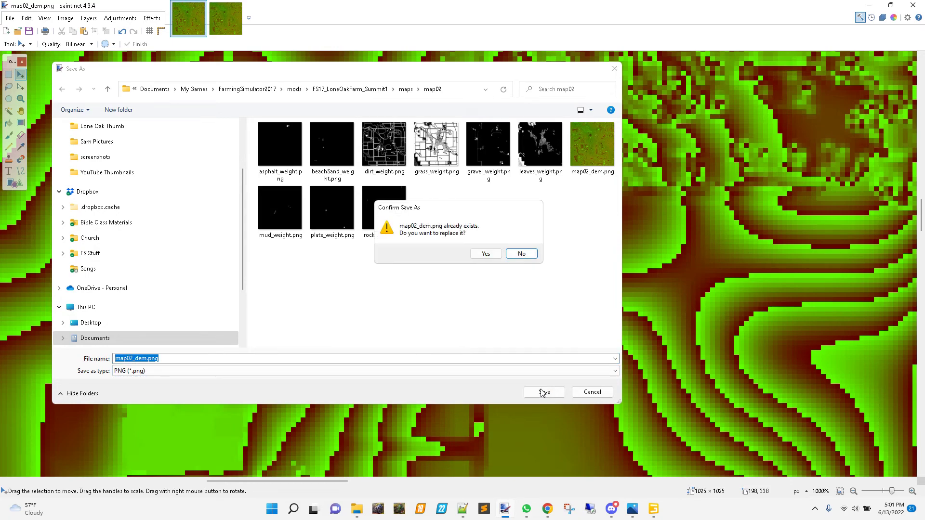
left_click(486, 254)
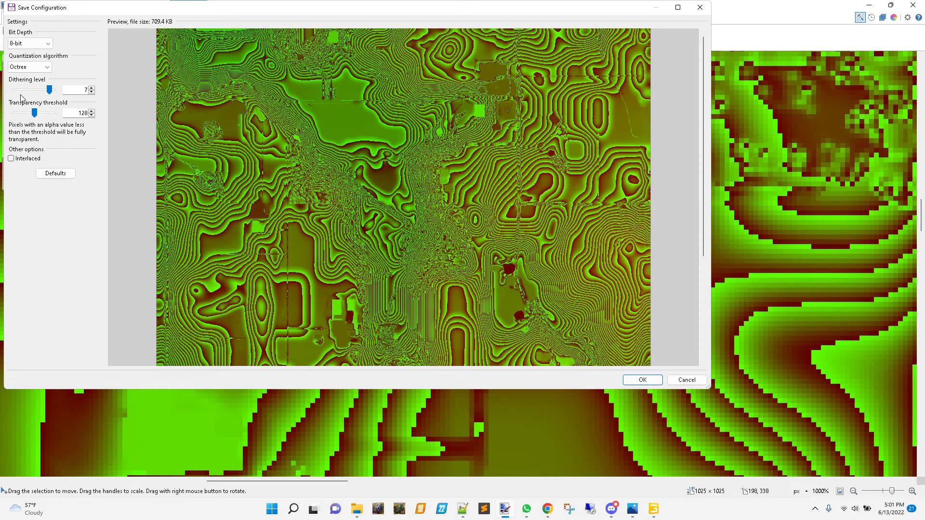
left_click(48, 44)
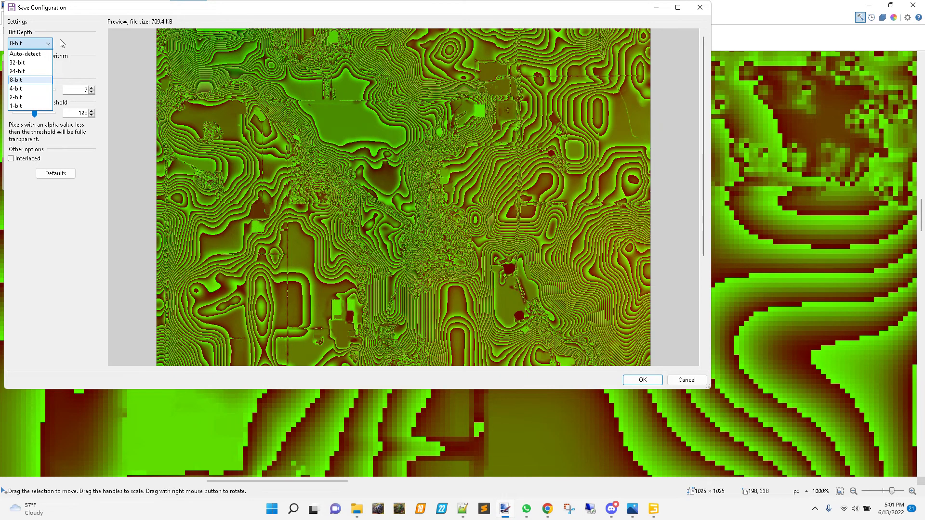
left_click(120, 100)
left_click(687, 380)
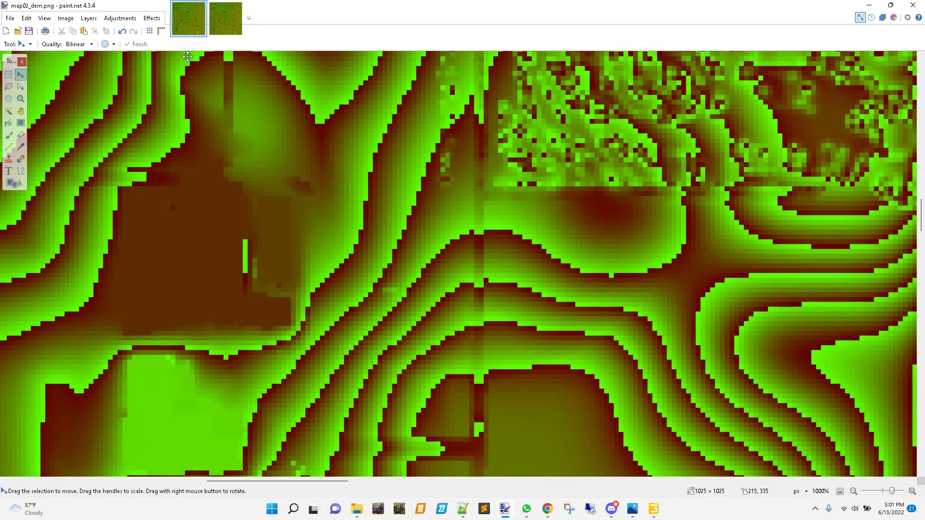
- Check the PNG save settings of the backup copy of map02_dem.png and cancel without saving
left_click(223, 29)
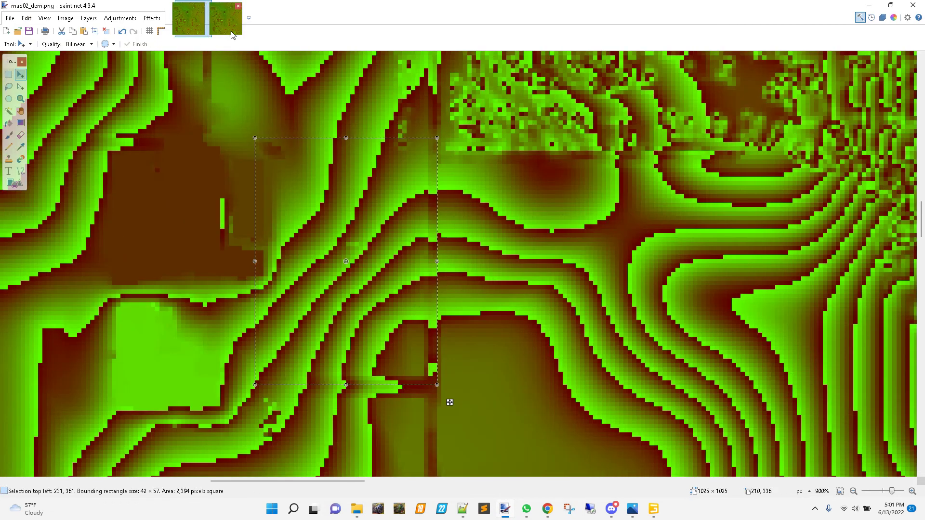
left_click(9, 18)
left_click(41, 91)
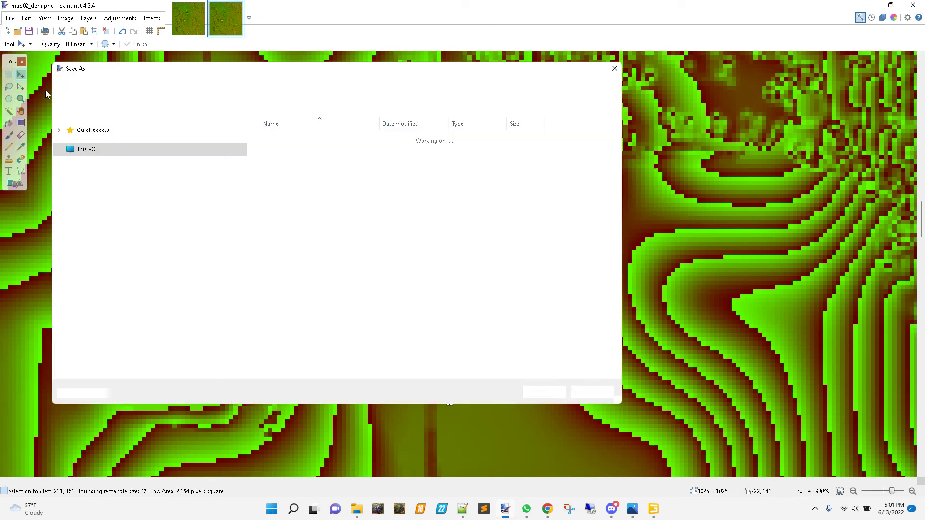
left_click(532, 393)
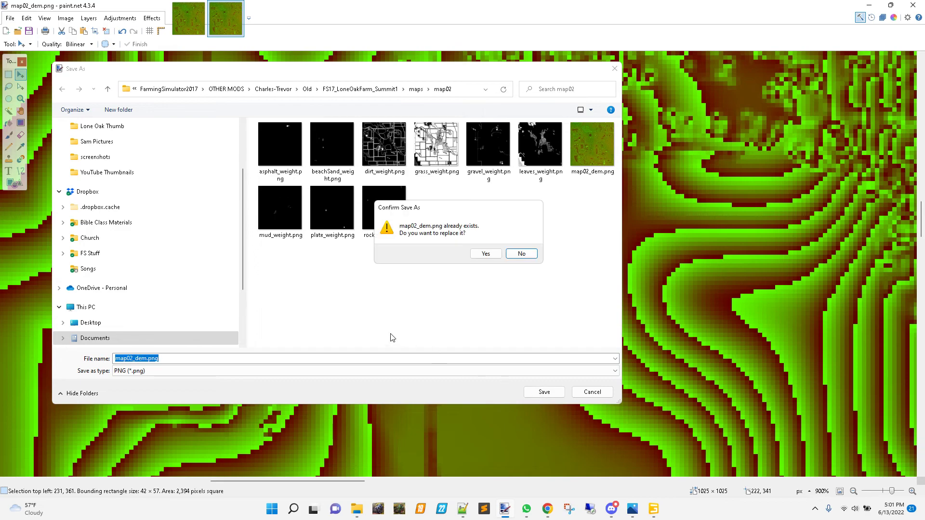
left_click(485, 254)
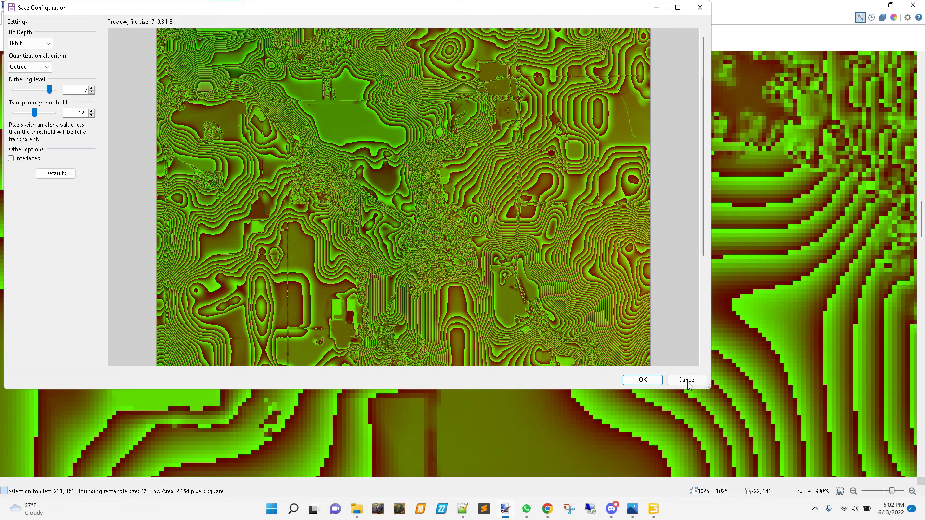
left_click(687, 380)
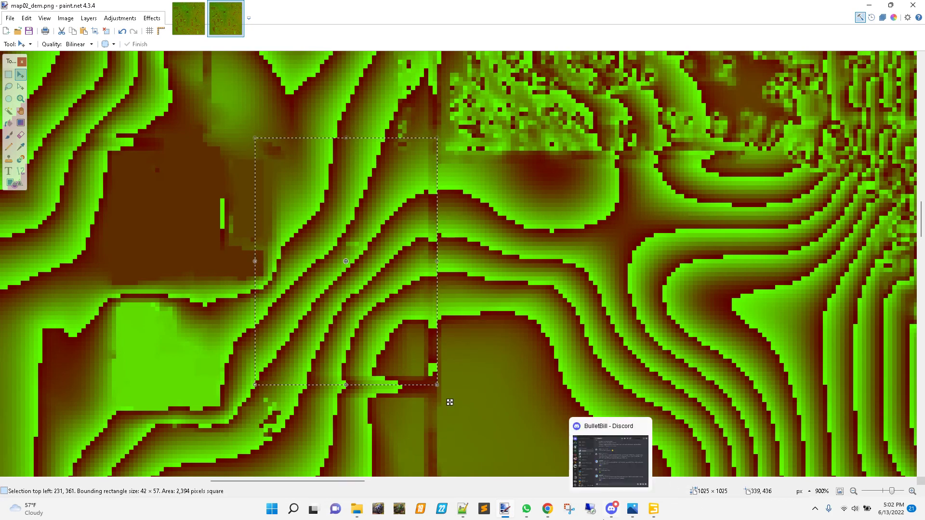
- Switch to File Explorer and open the FS17_LoneOakFarm_Summit1.zip archive from the mods/NOT USED folder in WinRAR
mouse_move(354, 514)
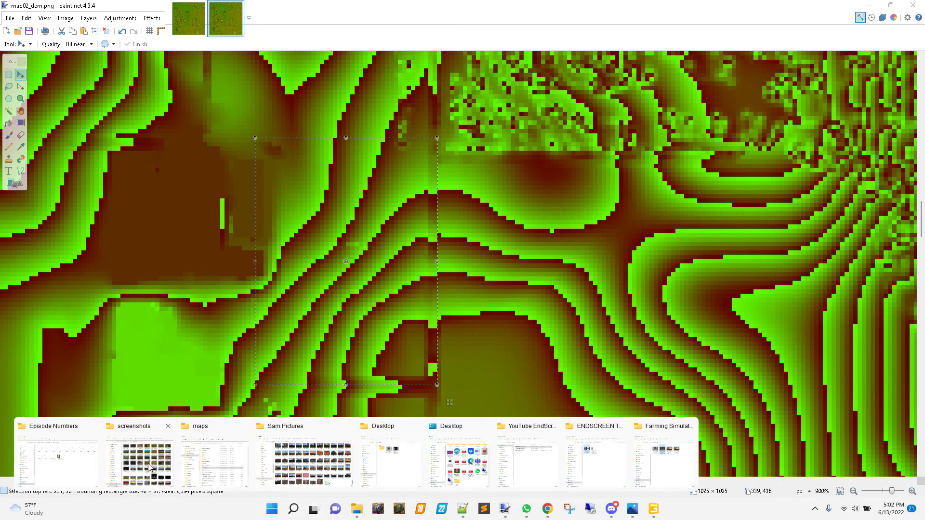
left_click(195, 460)
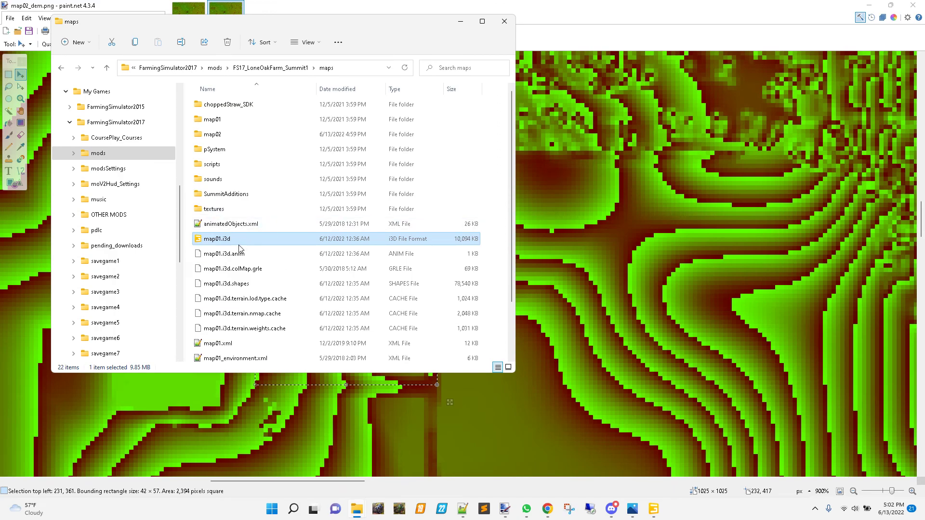
double_click(219, 137)
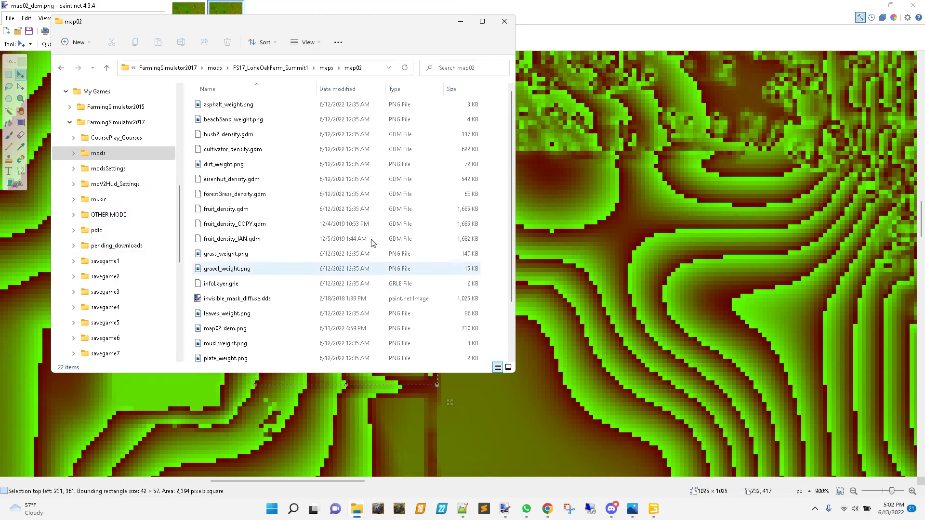
left_click(100, 216)
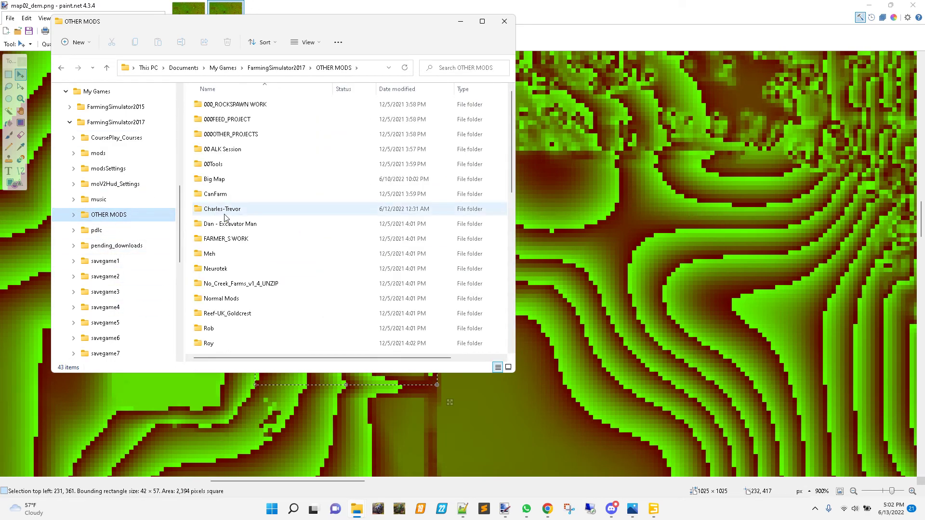
left_click(97, 153)
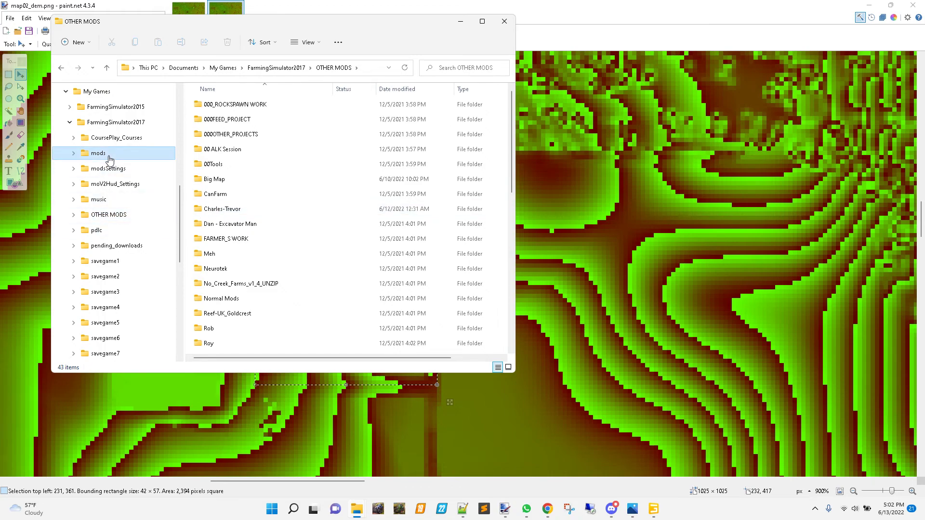
double_click(210, 137)
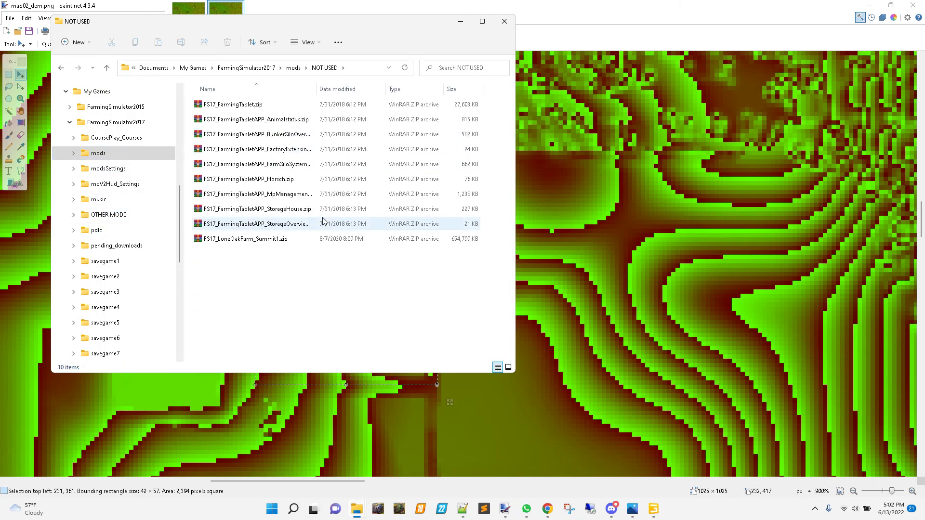
double_click(223, 239)
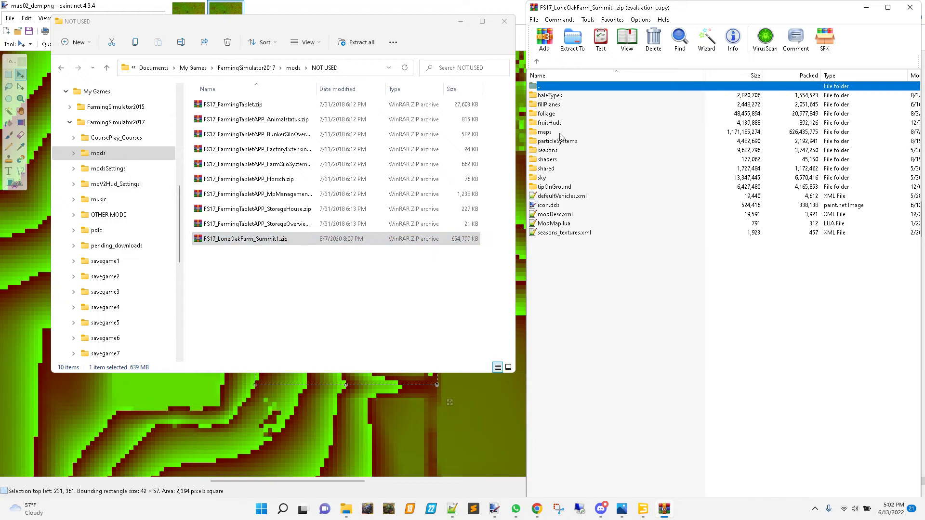
- Browse to maps/map02 inside the archive and copy the original map02_dem.png
left_click(560, 134)
left_click(782, 272)
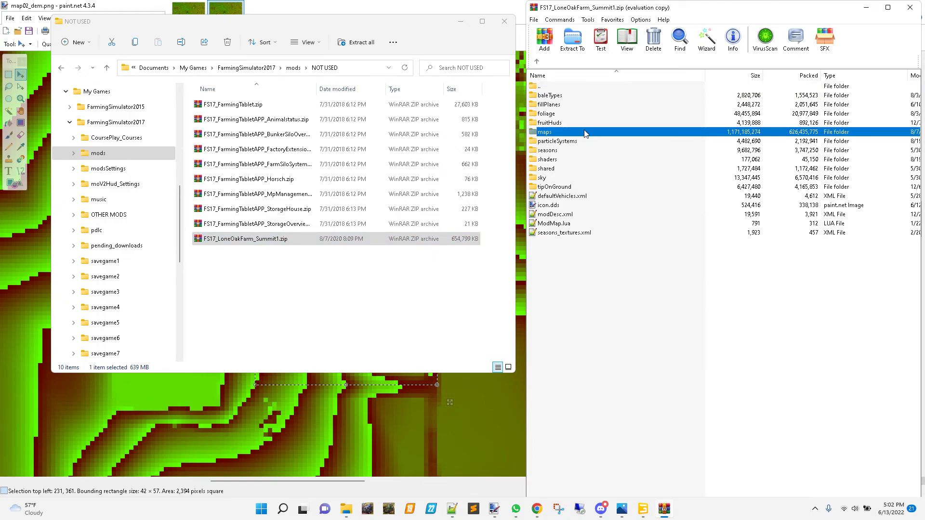
double_click(545, 133)
double_click(546, 115)
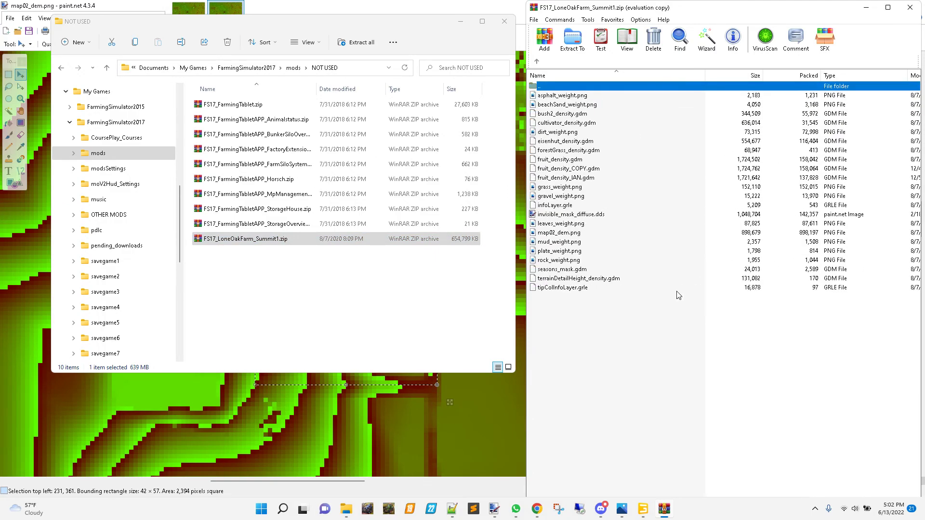
left_click(560, 234)
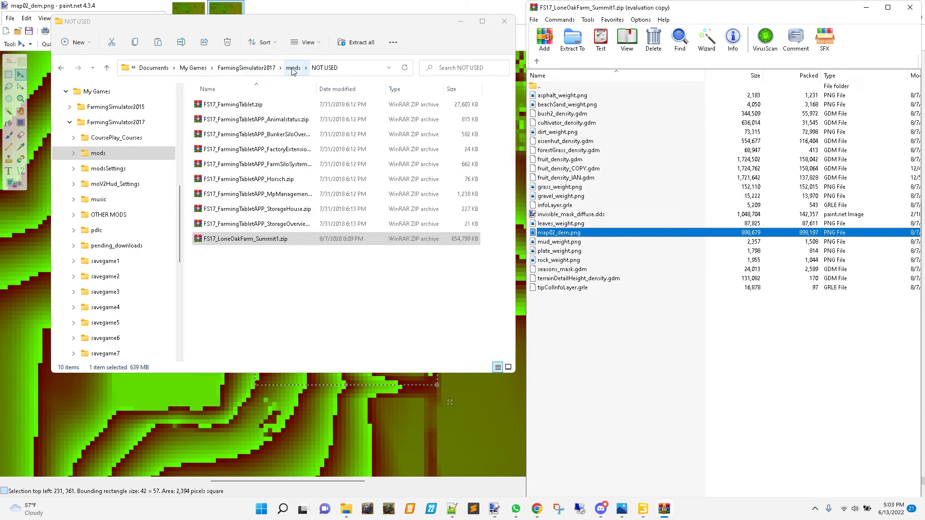
- Paste the archive's map02_dem.png into mods/FS17_LoneOakFarm_Summit1/maps/map02 in File Explorer, replacing the existing file
left_click(241, 71)
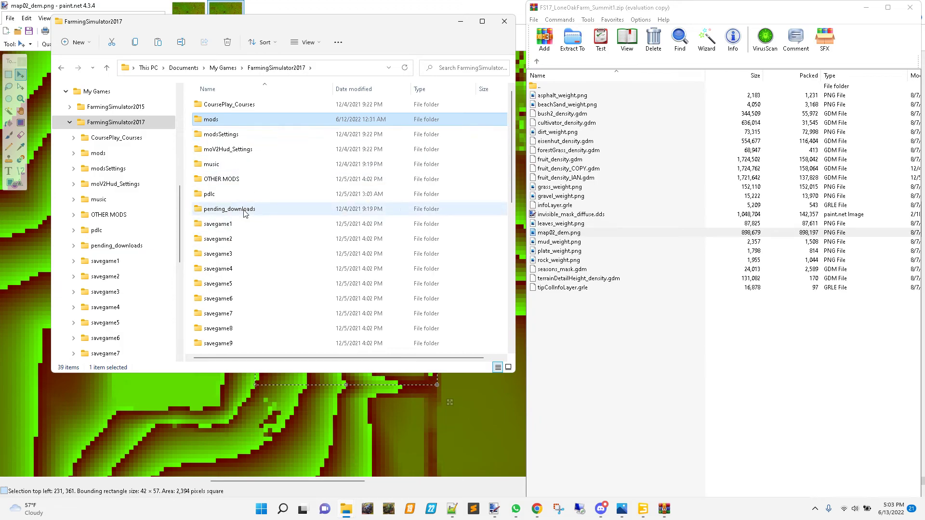
double_click(224, 120)
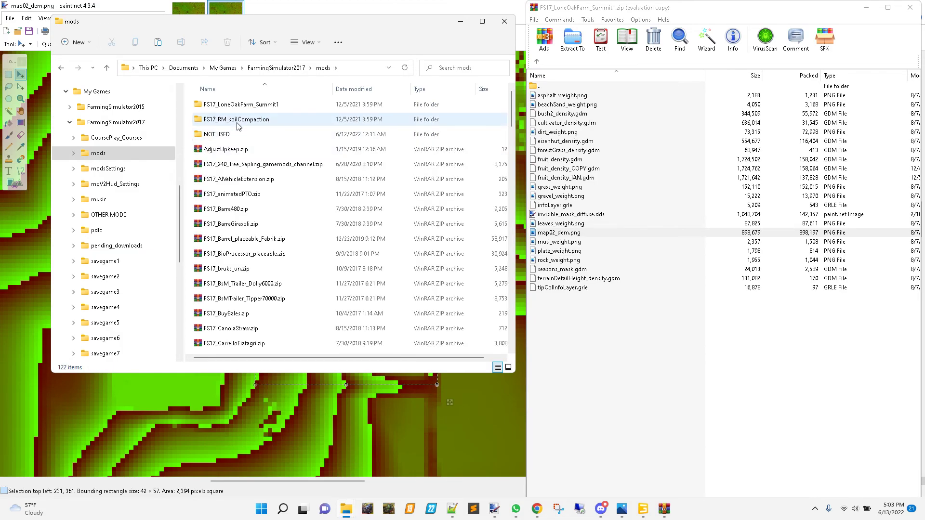
double_click(236, 106)
double_click(225, 164)
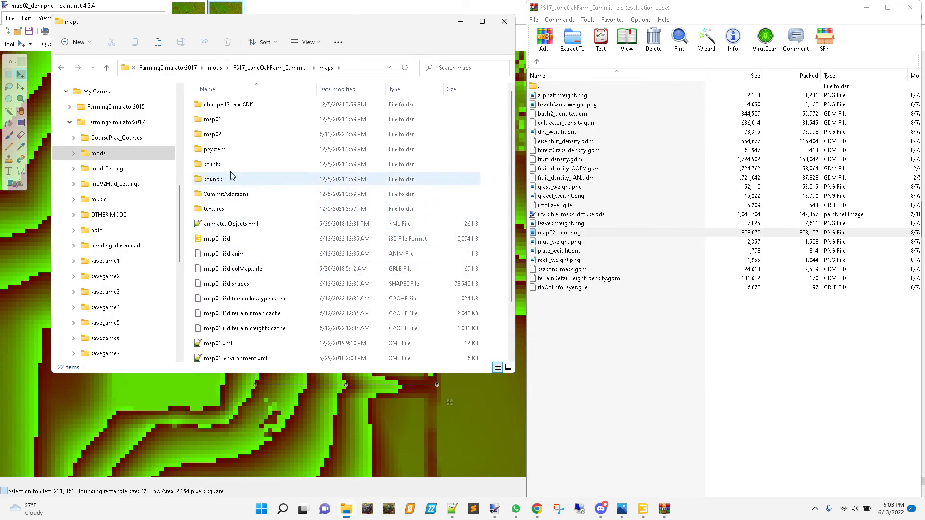
double_click(232, 135)
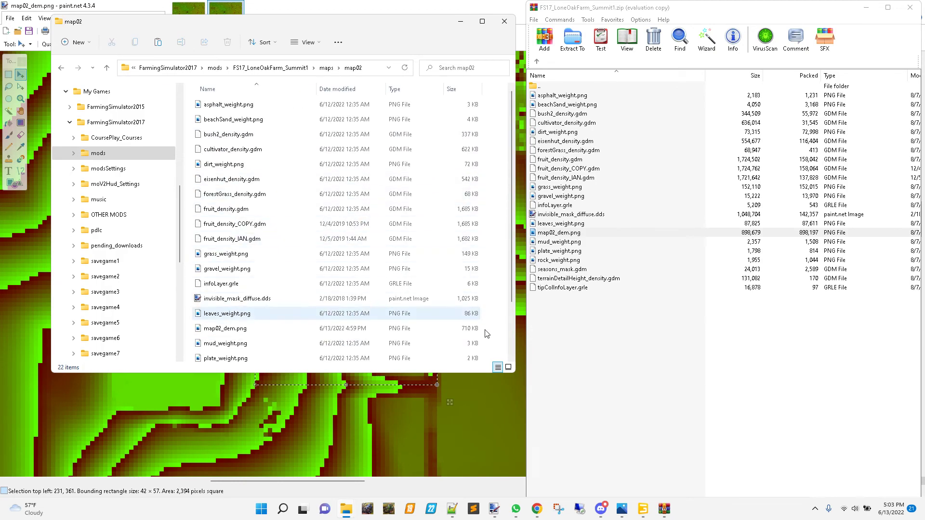
key("ctrl+v")
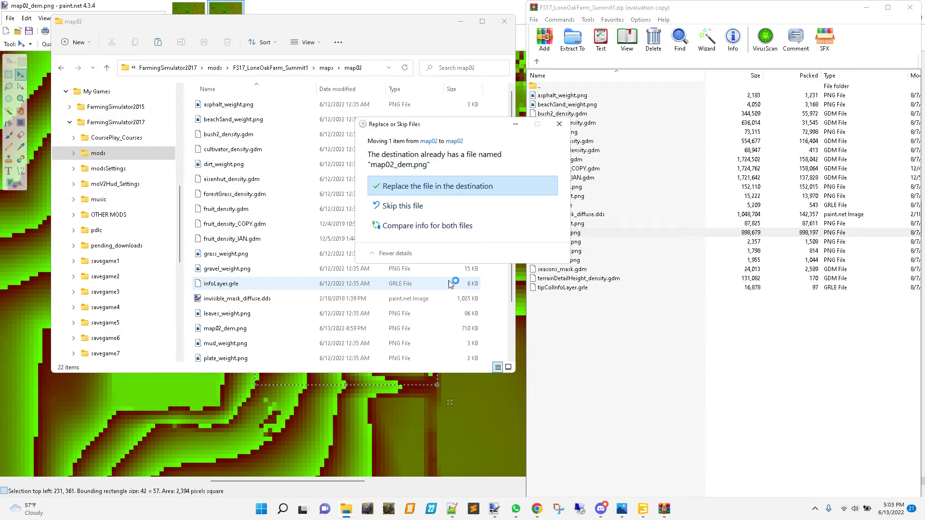
left_click(412, 187)
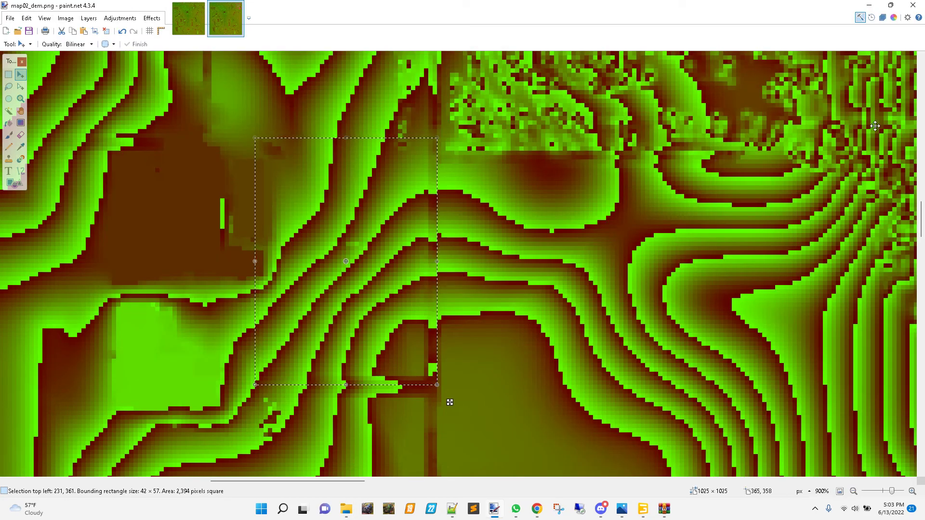
- Minimize paint.net and close the GIANTS Editor window with the spiky mods terrain without saving map01.i3d
left_click(868, 5)
mouse_move(643, 510)
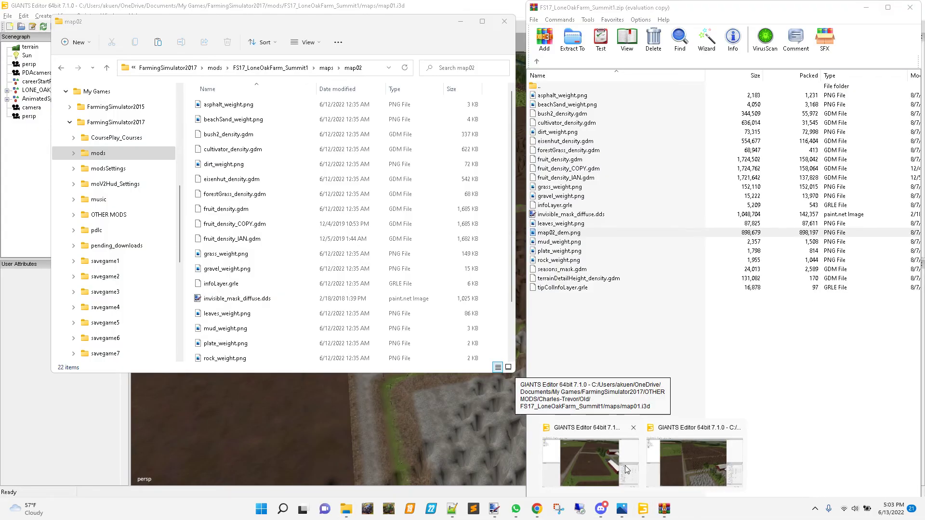
left_click(701, 463)
left_click(913, 5)
left_click(530, 253)
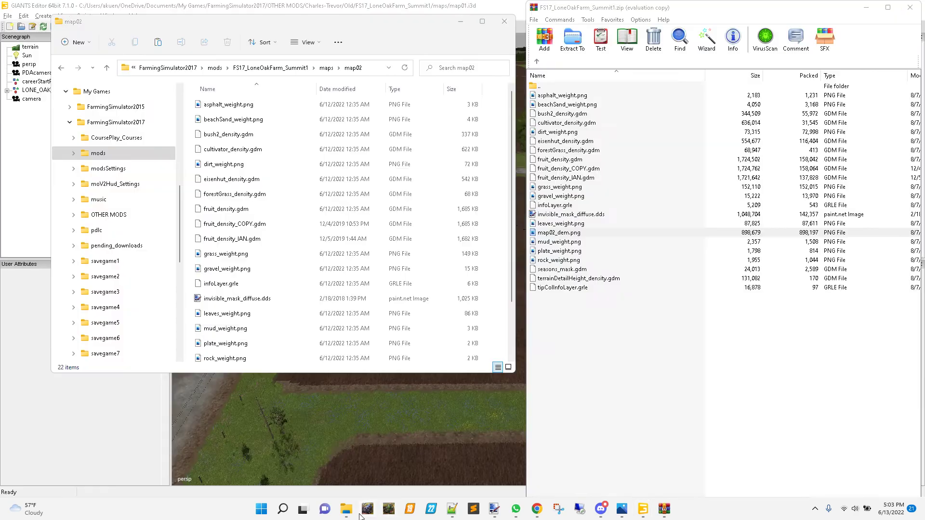
- Open map01.i3d from mods/FS17_LoneOakFarm_Summit1/maps in GIANTS Editor 7.1.0 and dismiss the welcome window
mouse_move(347, 513)
left_click(326, 68)
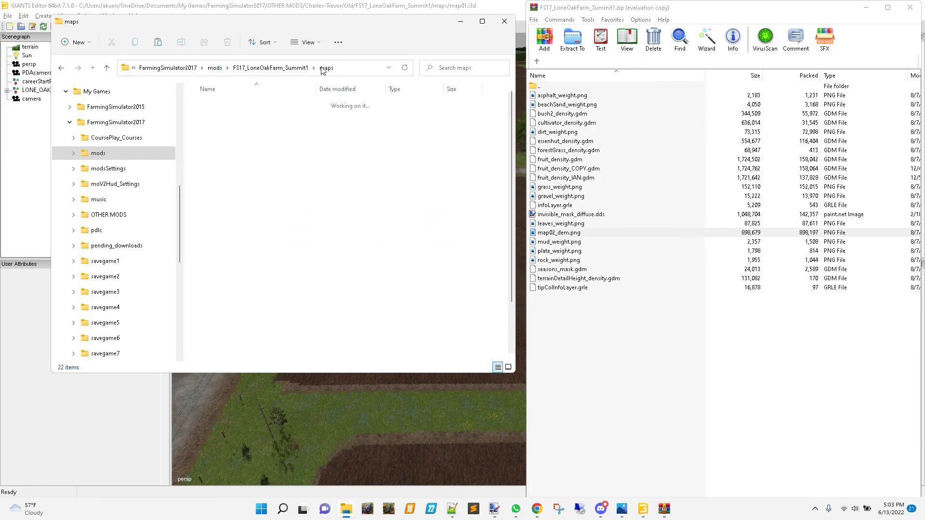
double_click(217, 239)
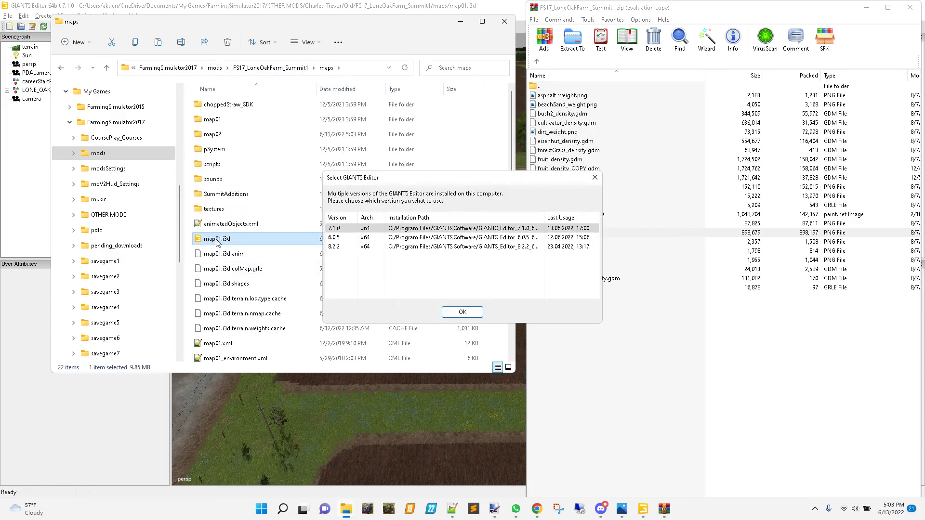
left_click(476, 314)
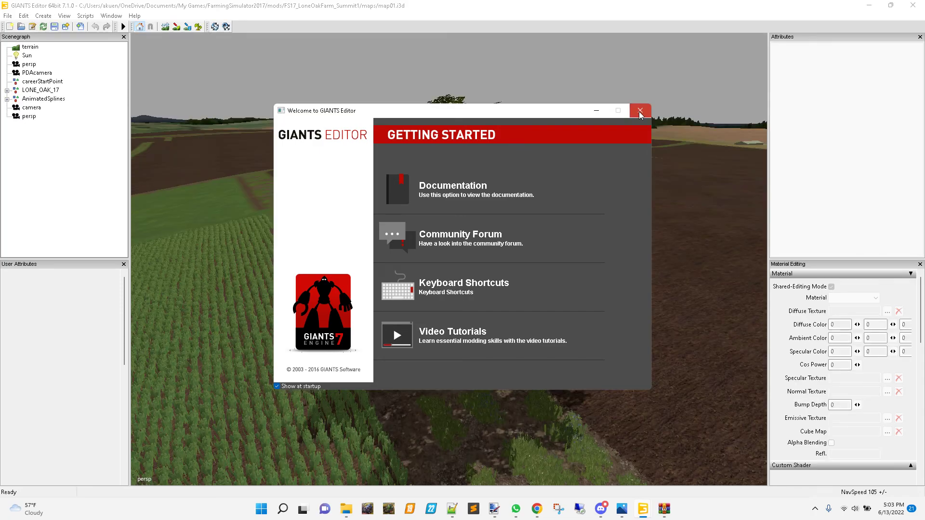
left_click(640, 111)
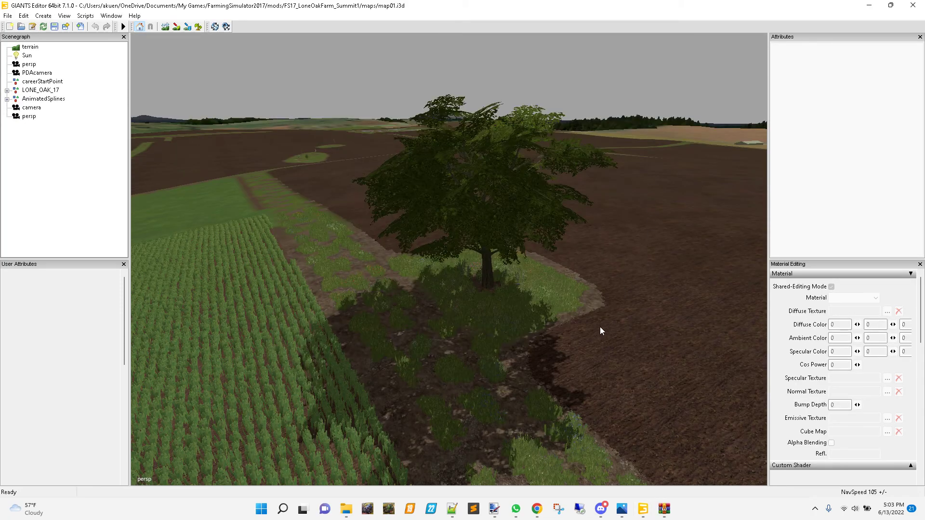
- Examine the restored terrain around the sunken gravel lot and its banks beside the red barns
left_click_drag(521, 344, 281, 332, "alt")
middle_click_drag(281, 332, 125, 405, "alt")
middle_click_drag(666, 163, 422, 333, "alt")
scroll(485, 255, "up", 3)
scroll(486, 256, "up", 5)
middle_click_drag(709, 119, 524, 189, "alt")
left_click_drag(524, 189, 529, 244, "alt")
middle_click_drag(529, 244, 515, 207, "alt")
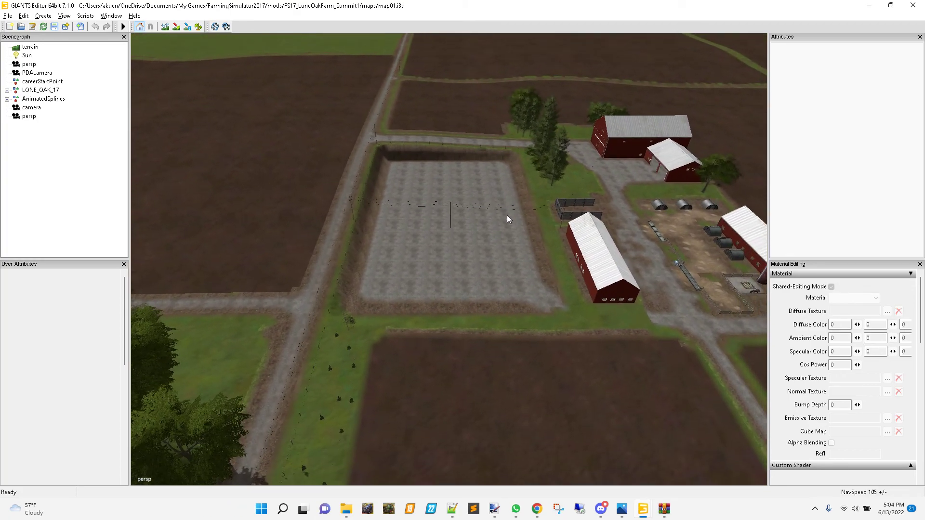
scroll(460, 236, "up", 5)
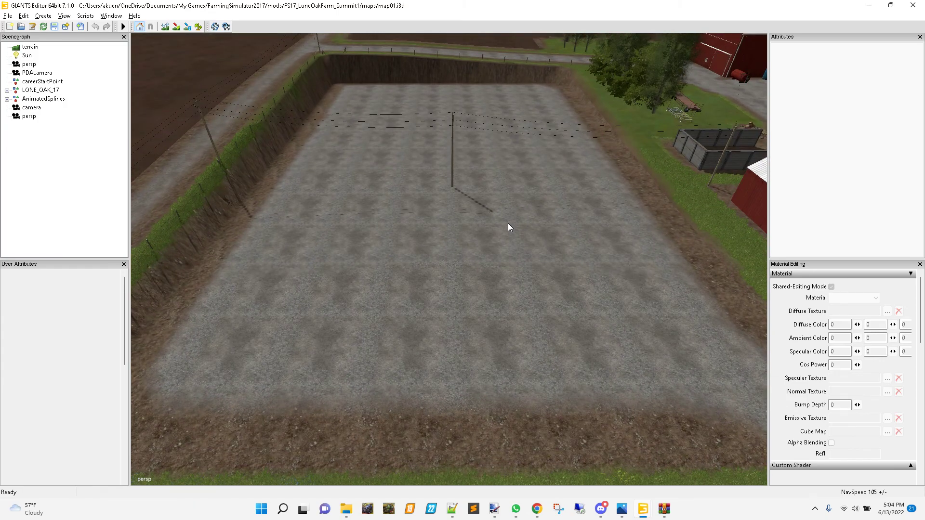
scroll(509, 224, "down", 3)
scroll(491, 224, "down", 2)
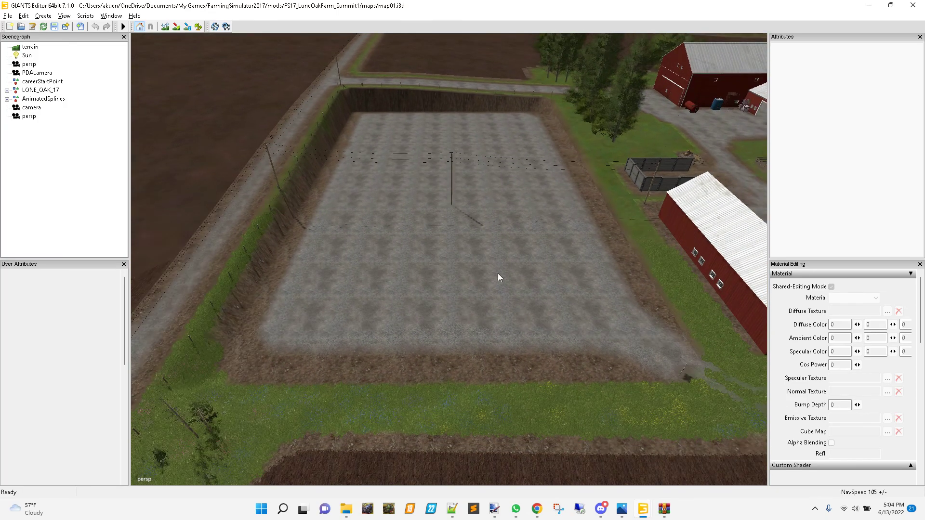
scroll(524, 283, "down", 1)
scroll(523, 284, "up", 1)
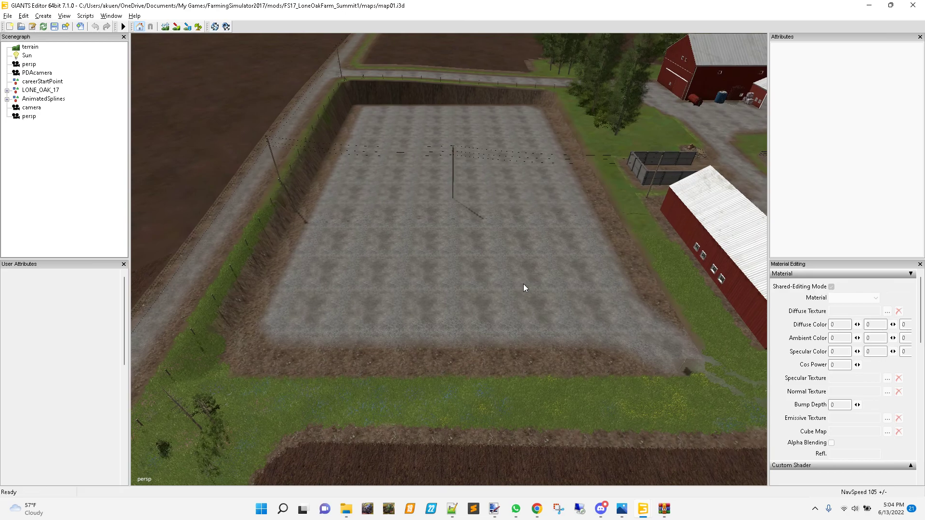
middle_click_drag(541, 267, 542, 273, "alt")
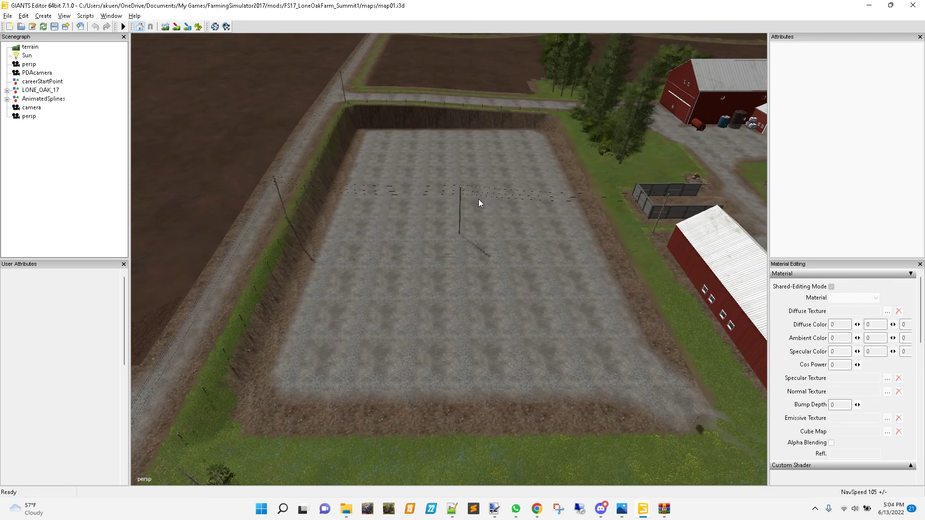
mouse_move(477, 198)
left_mouse_down("alt")
mouse_move(477, 212)
mouse_move(487, 195)
left_mouse_up("alt")
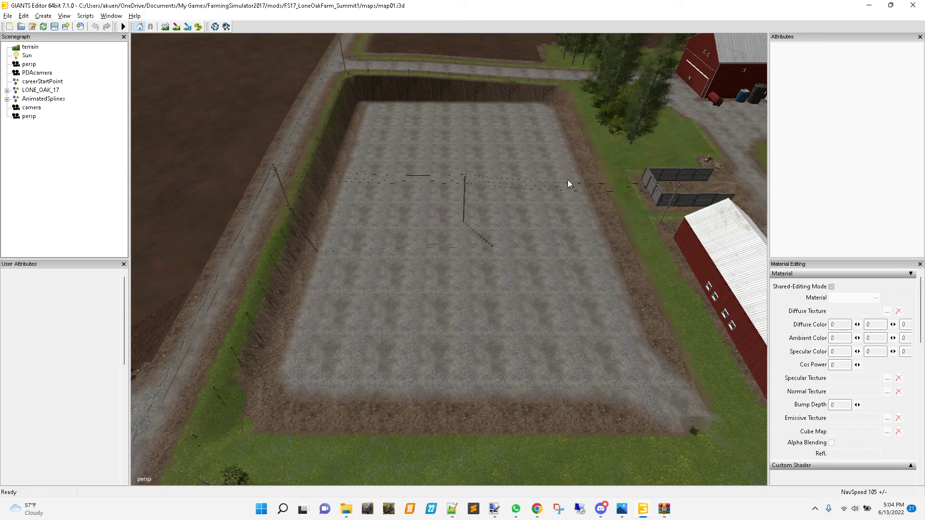
left_click_drag(459, 346, 461, 346, "alt")
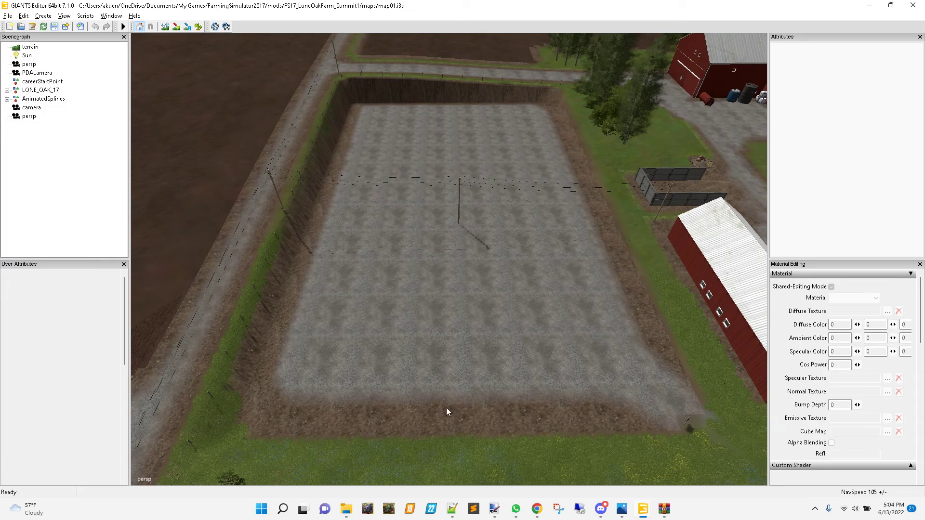
- In File Explorer, open the map02 folder inside maps and check map02_dem.png's dimensions and bit depth in its file properties
left_click(352, 514)
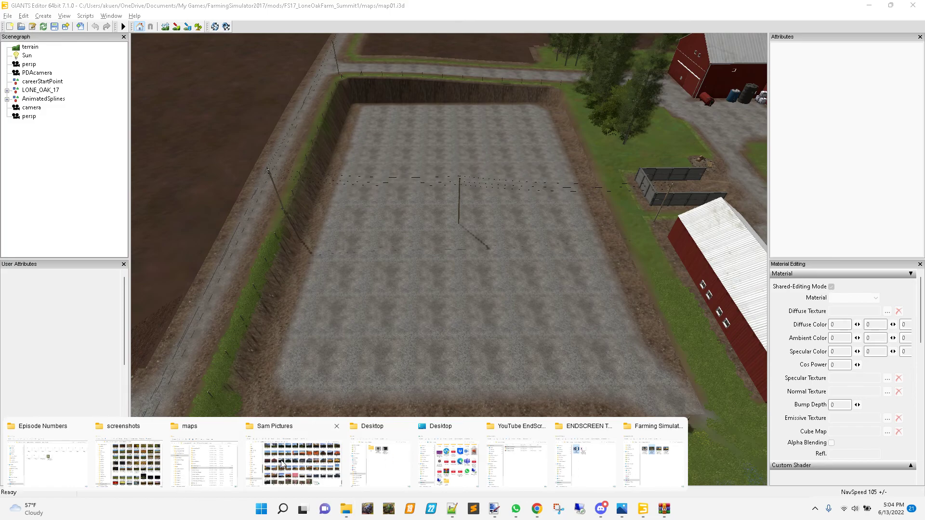
left_click(235, 457)
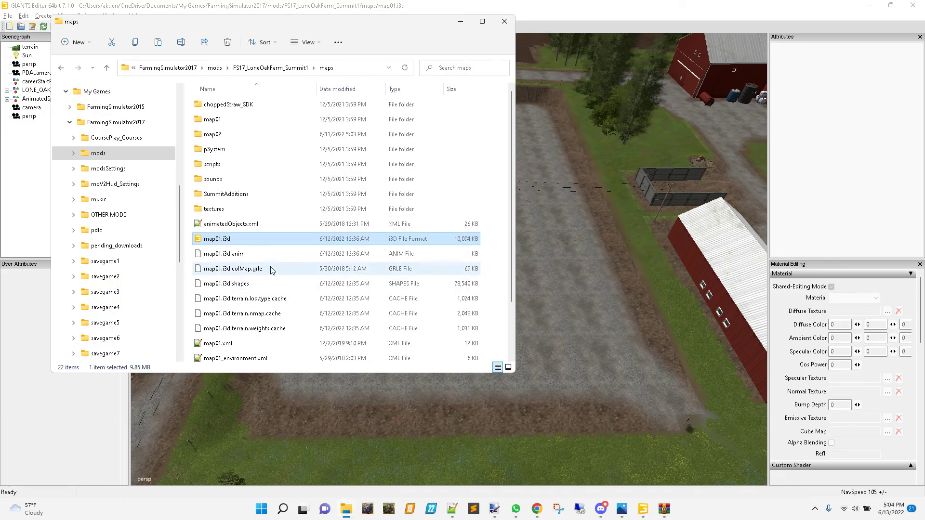
double_click(212, 135)
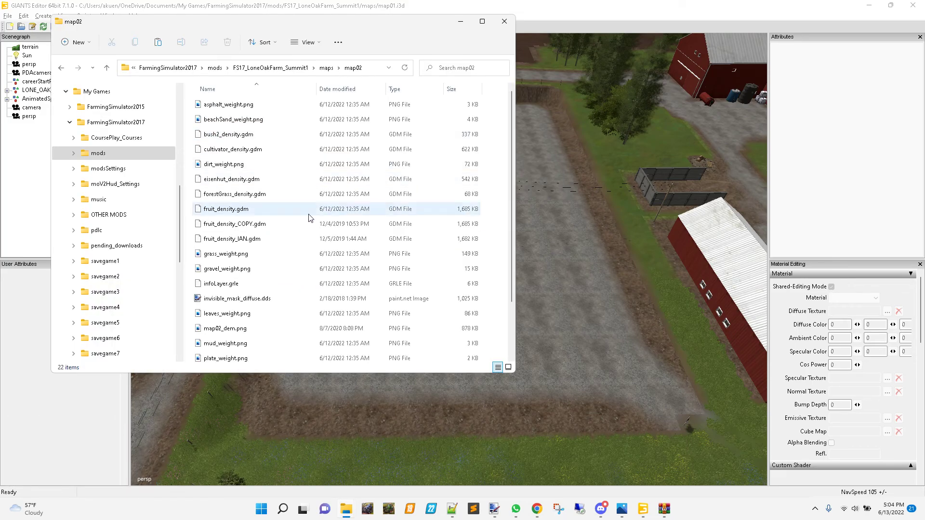
scroll(297, 296, "down", 1)
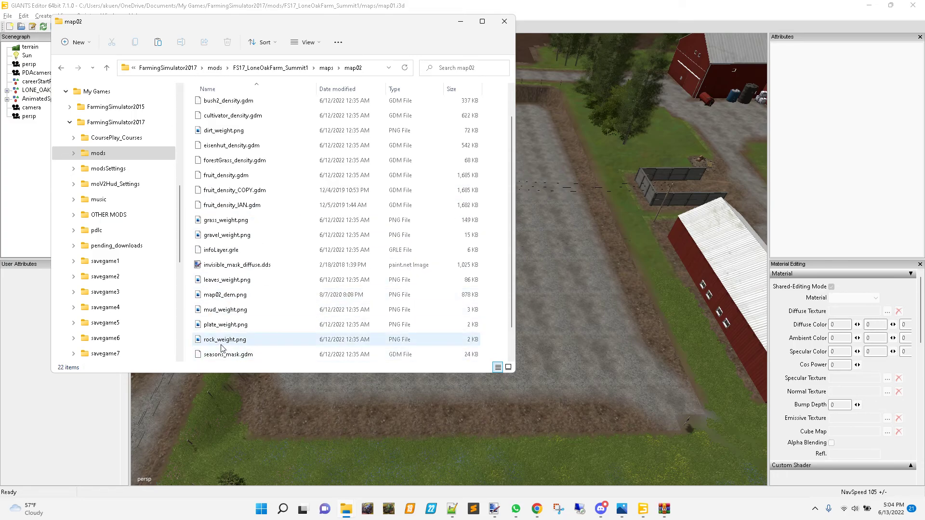
left_click(241, 299)
right_click(241, 295)
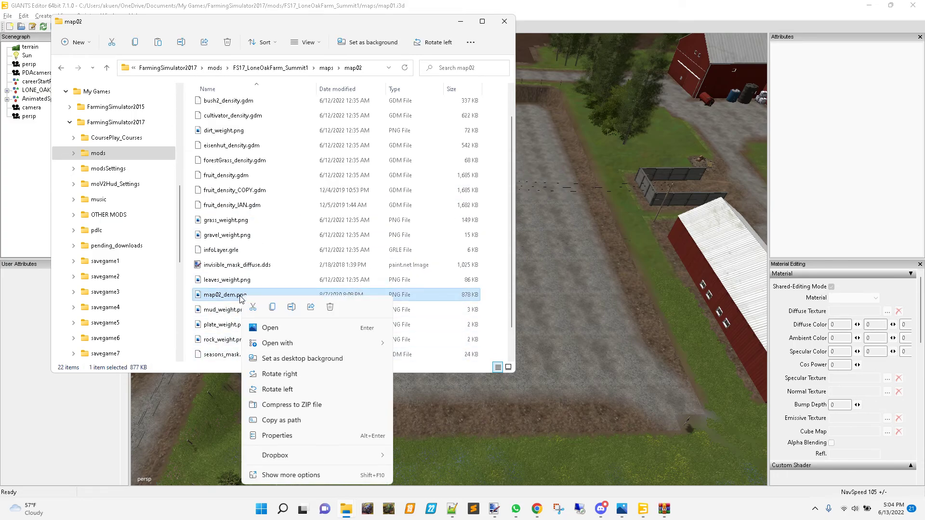
left_click(285, 435)
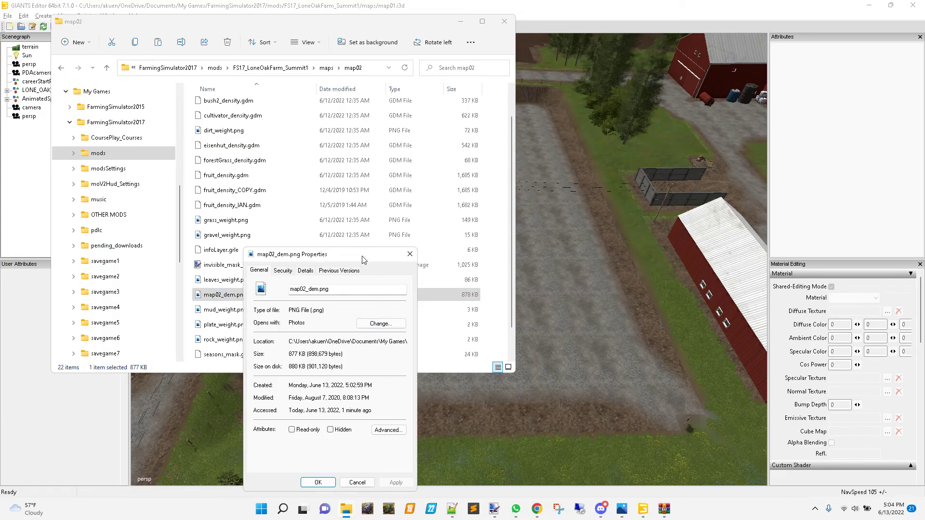
left_click_drag(320, 256, 321, 158)
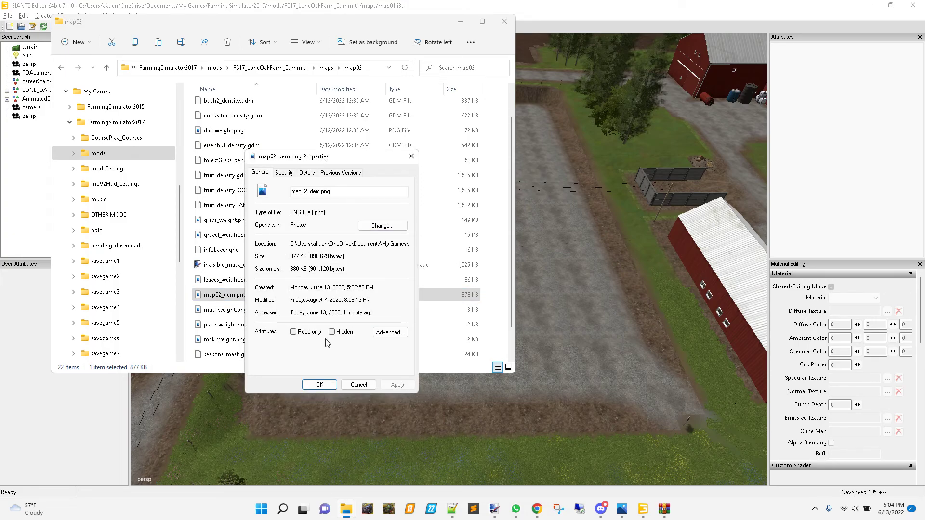
left_click(305, 174)
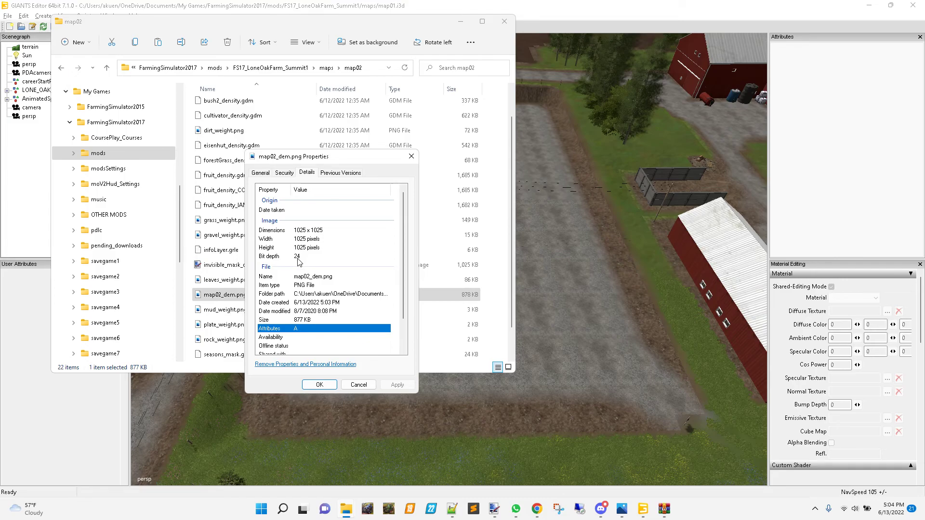
scroll(350, 288, "down", 2)
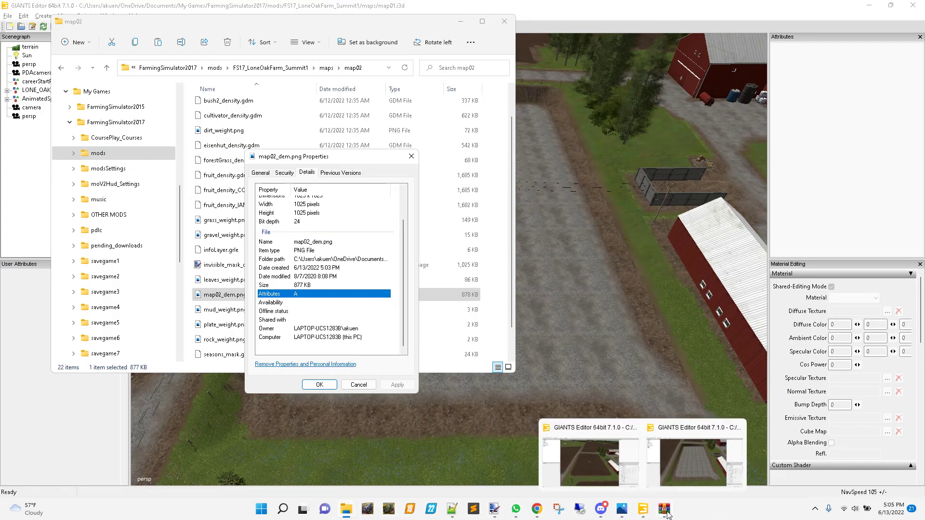
- Switch to paint.net and save the edited height map over map02_dem.png in maps/map02 as a 24-bit PNG
left_click(500, 512)
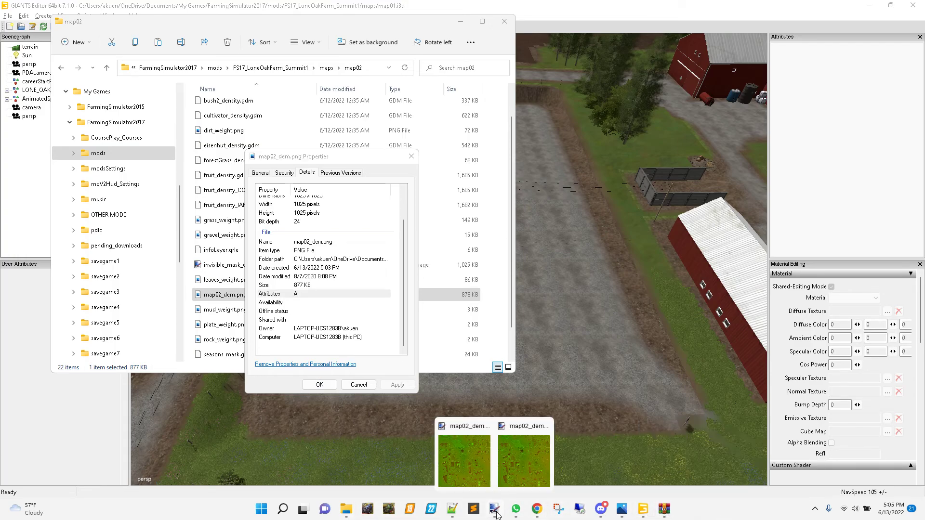
left_click(463, 466)
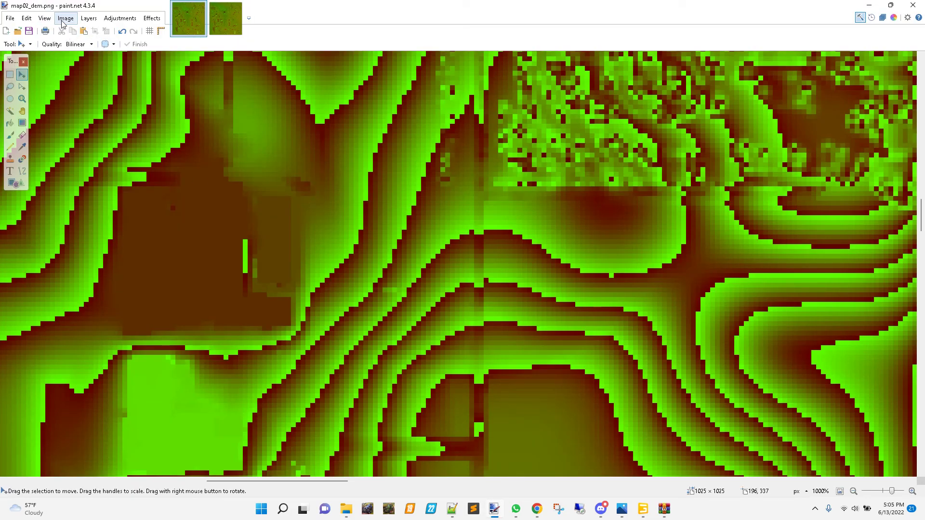
left_click(10, 17)
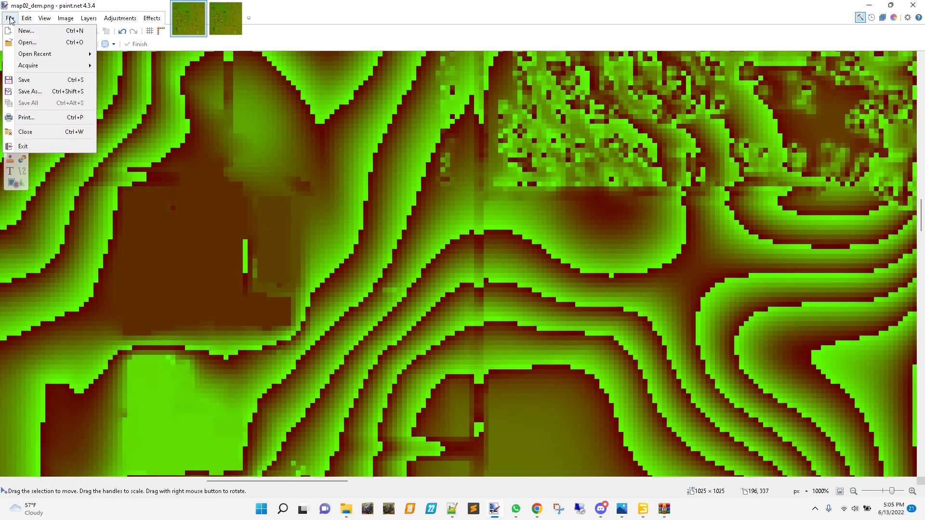
left_click(39, 90)
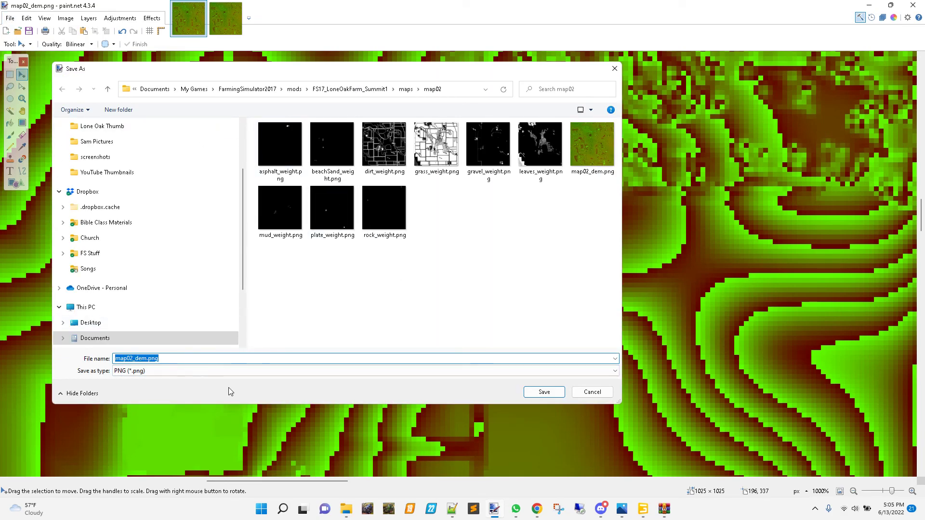
left_click(552, 396)
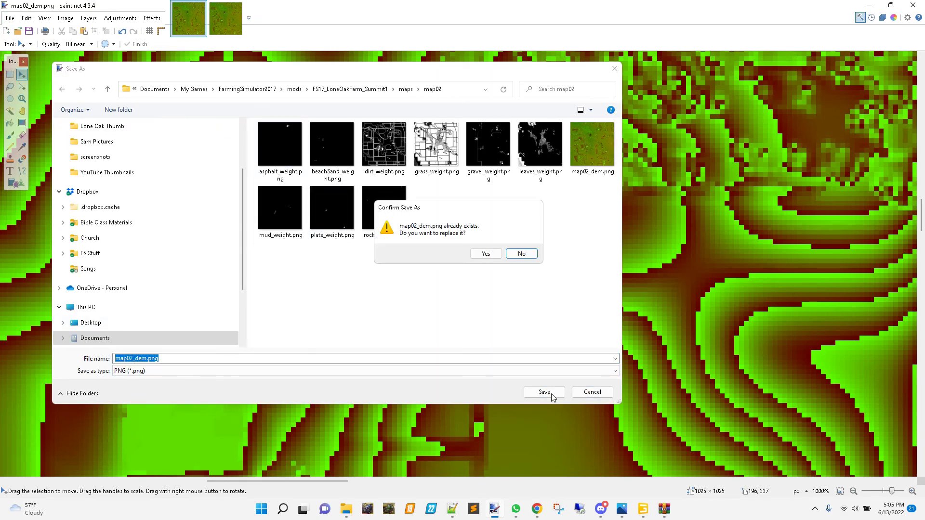
left_click(488, 256)
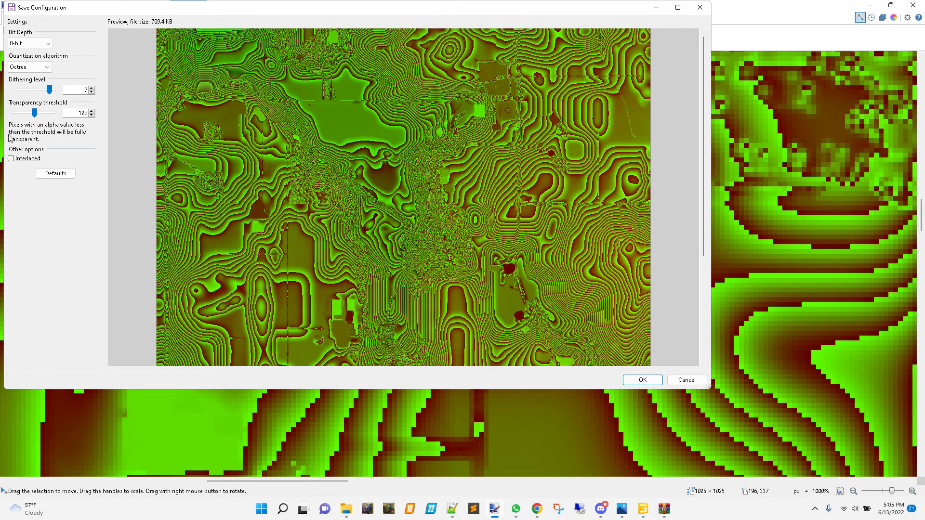
left_click(49, 44)
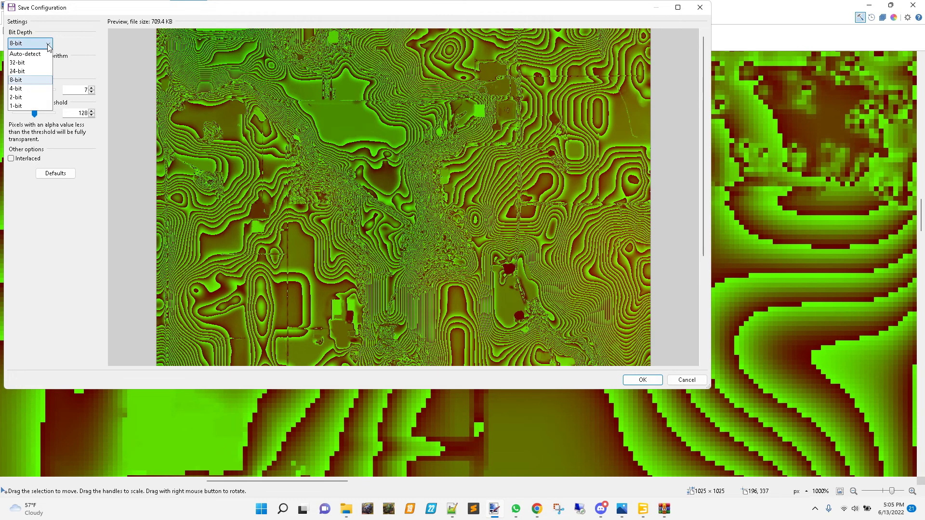
left_click(21, 71)
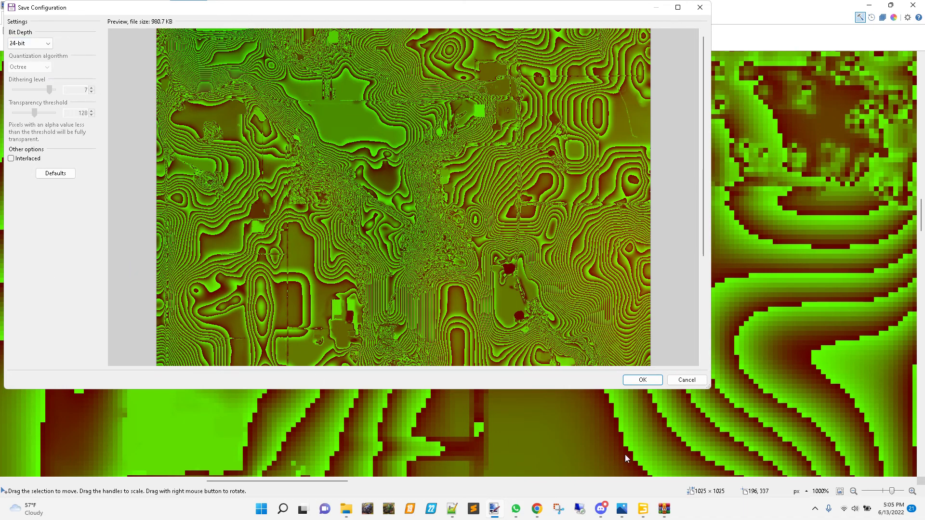
left_click(643, 380)
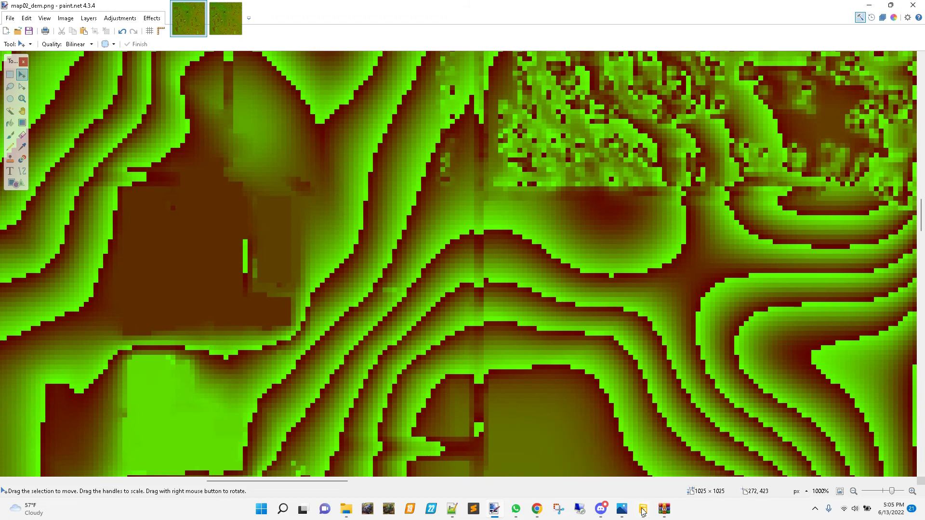
- Close the GIANTS Editor window showing the gravel lot without saving changes to map01.i3d
mouse_move(643, 511)
left_click(695, 458)
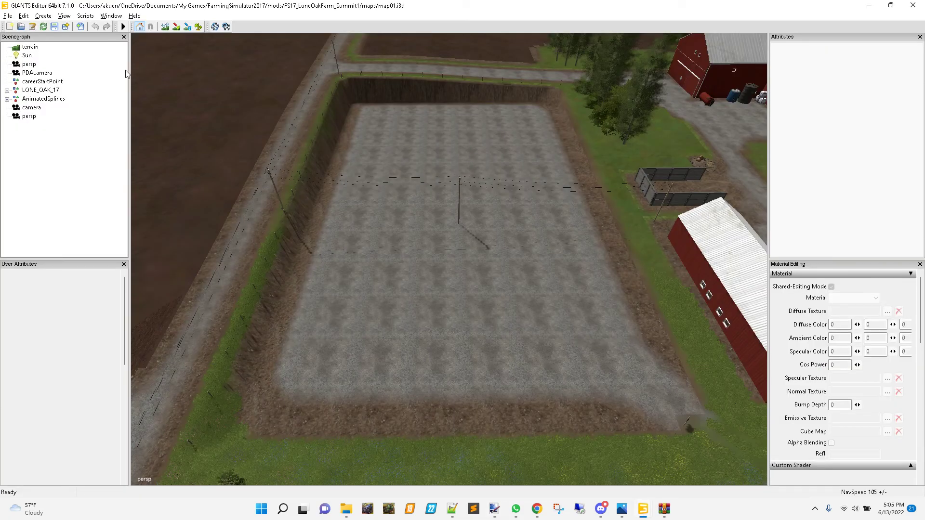
left_click(913, 6)
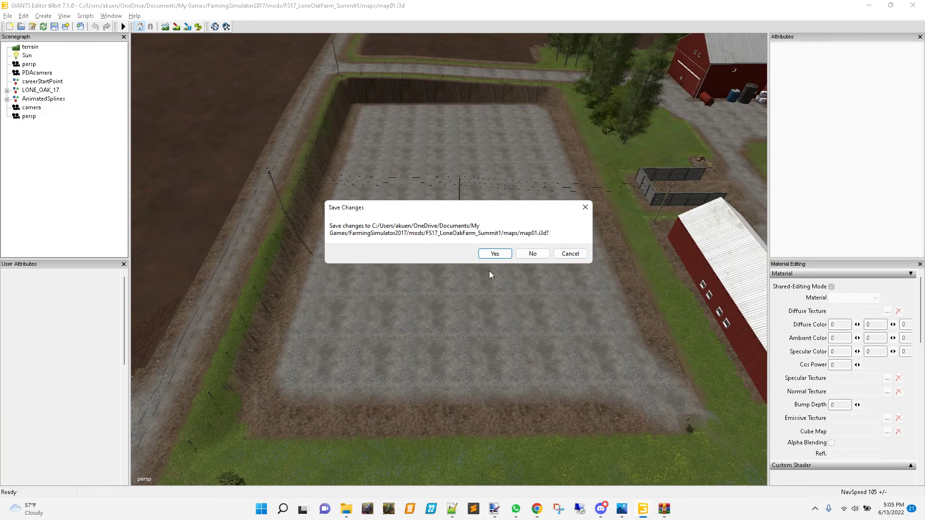
left_click(537, 255)
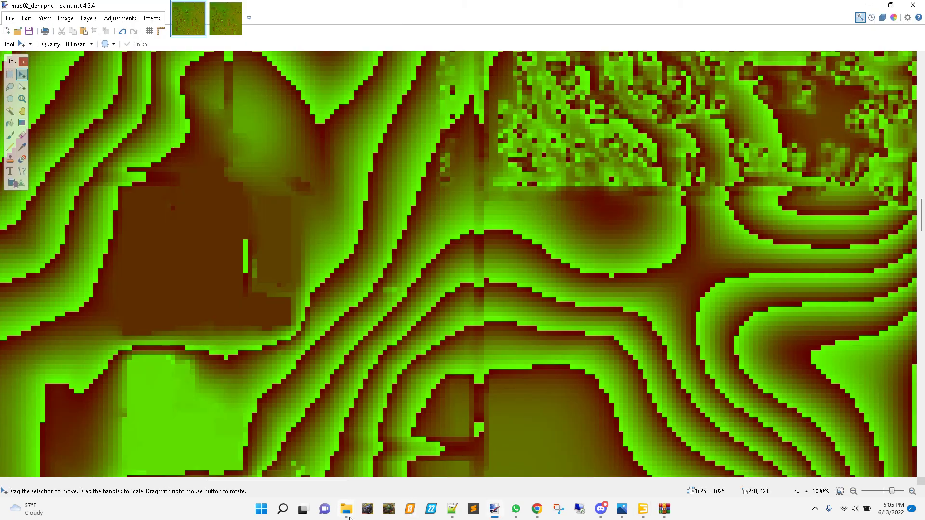
- From File Explorer, reopen map01.i3d in mods/FS17_LoneOakFarm_Summit1/maps with GIANTS Editor 7.1.0 and dismiss the welcome window
mouse_move(346, 512)
left_click(197, 462)
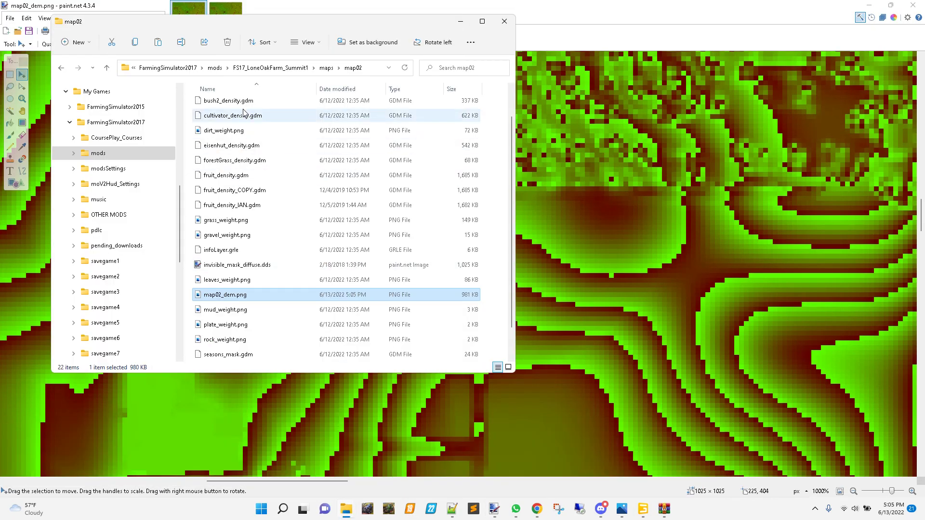
left_click(215, 68)
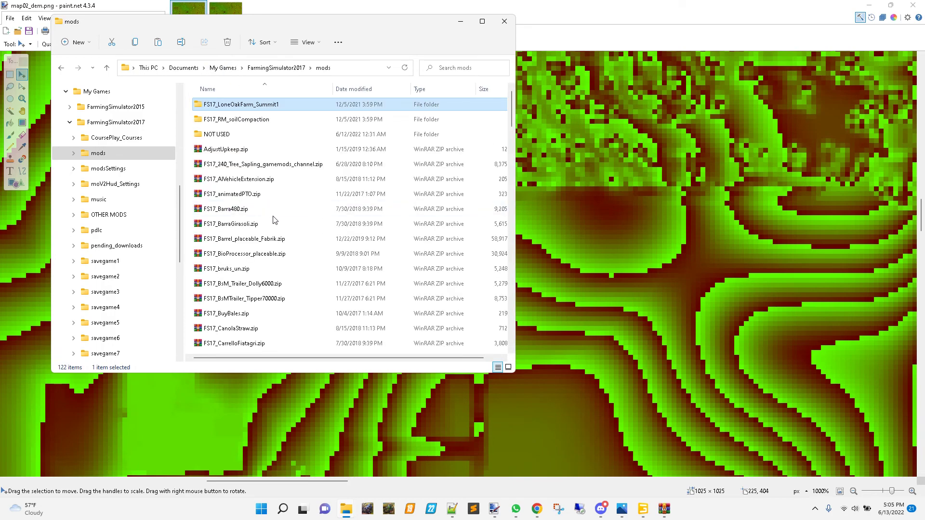
double_click(233, 103)
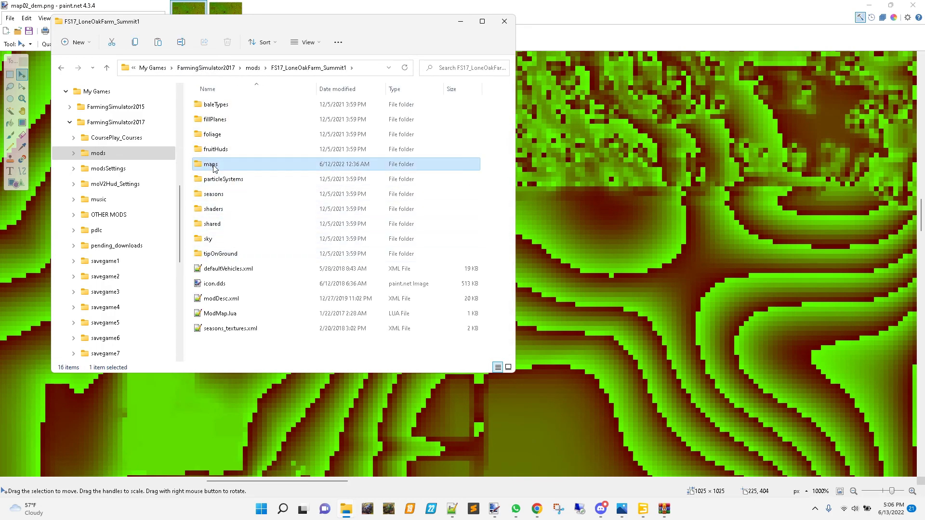
double_click(211, 165)
double_click(211, 244)
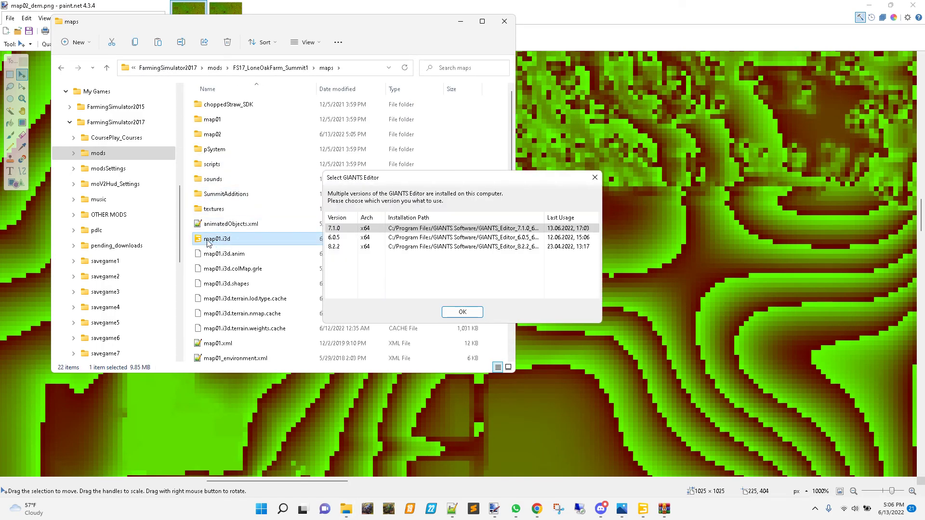
left_click(462, 312)
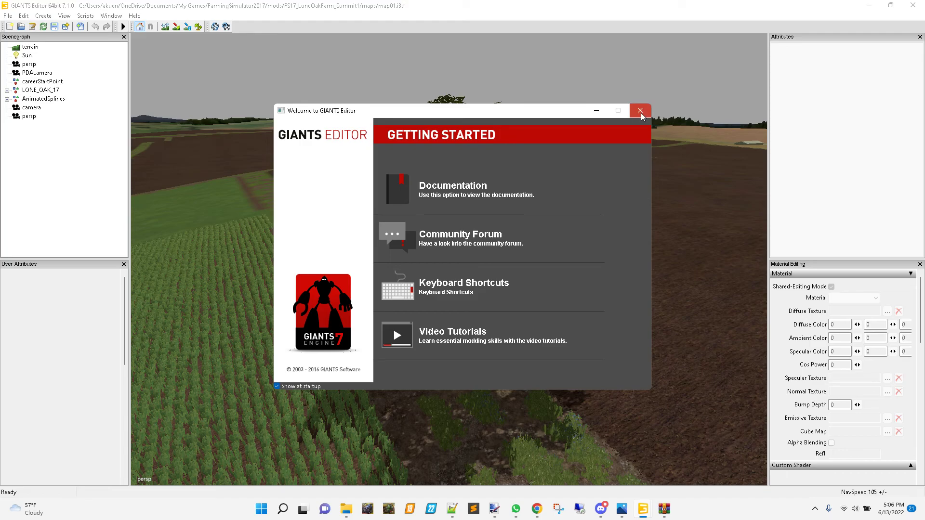
left_click(641, 112)
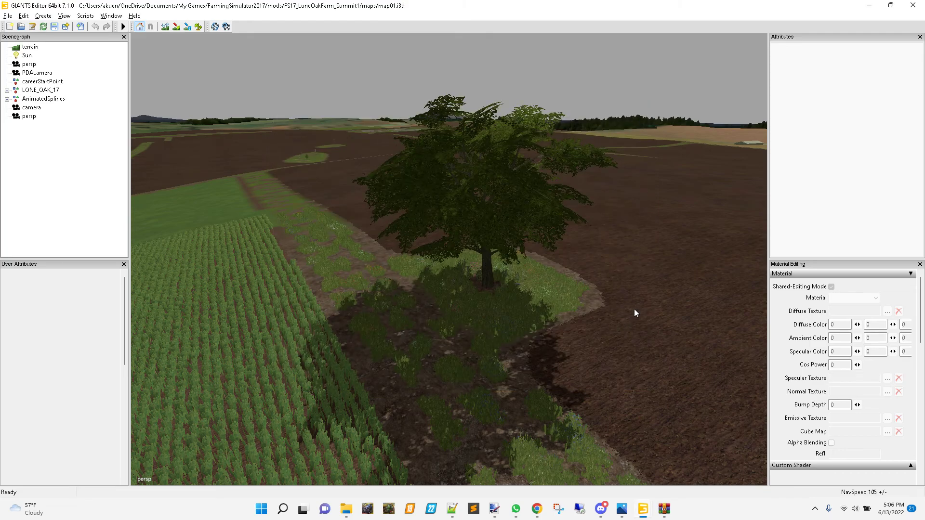
- Inspect the terrain at the gravel lot's edge near the red barn in the reopened map
right_click_drag(672, 307, 395, 222)
key("w")
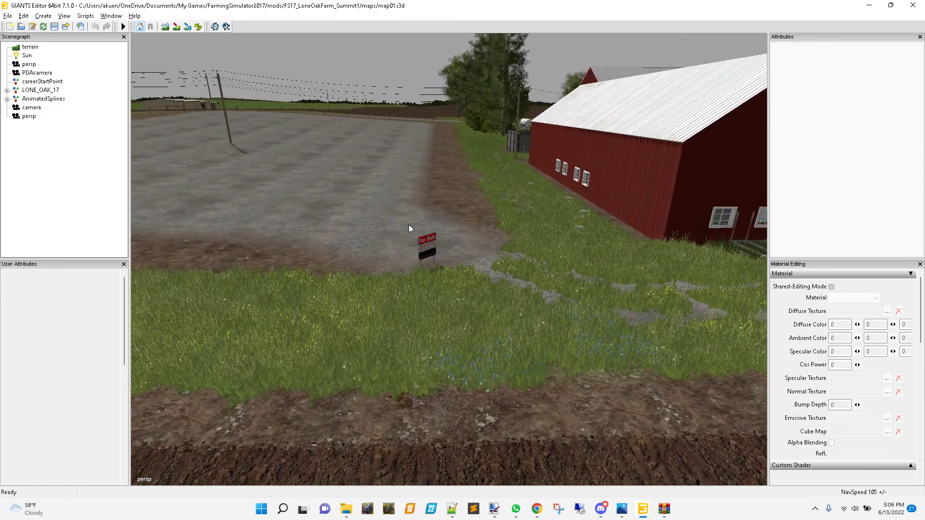
- Examine the gravel lot in the reopened map, checking its edges, surface and the base of the power pole
key("w")
key("w")
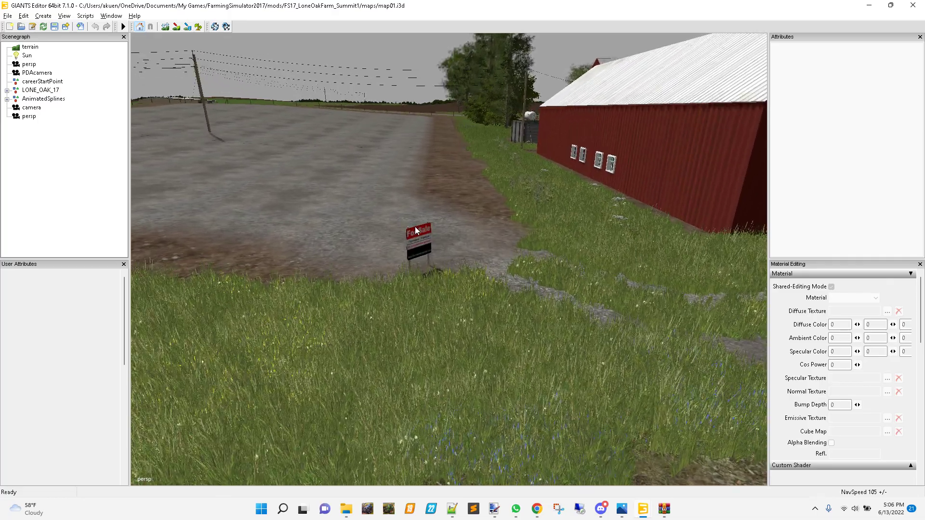
middle_click_drag(414, 226, 463, 230, "alt")
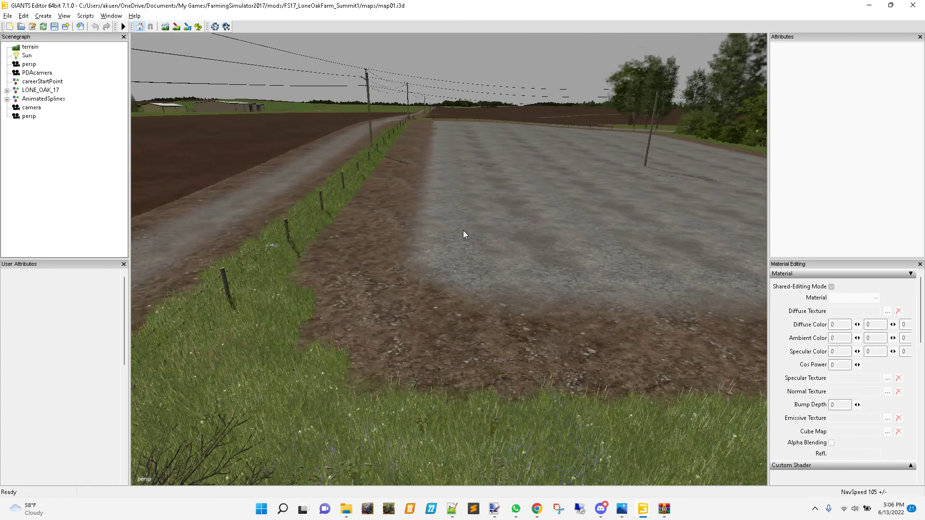
key("e")
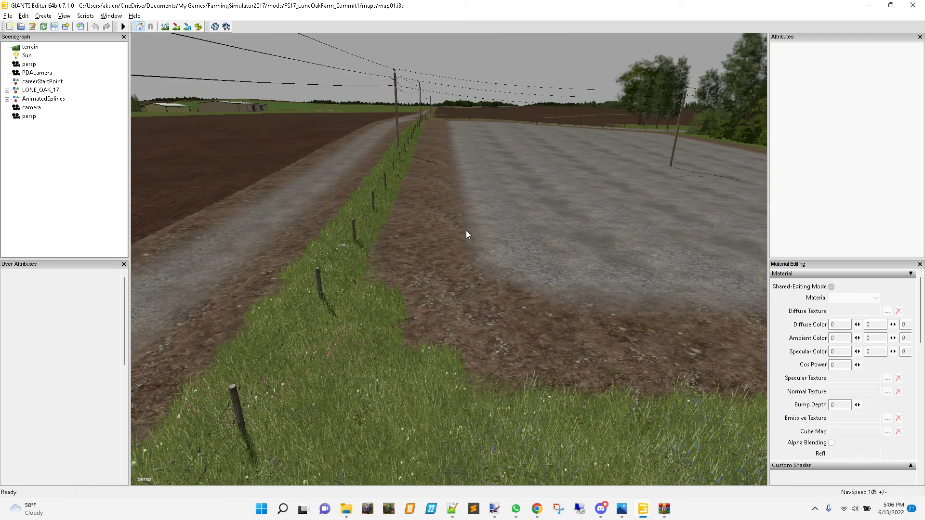
key("e")
middle_click_drag(466, 238, 478, 270, "alt")
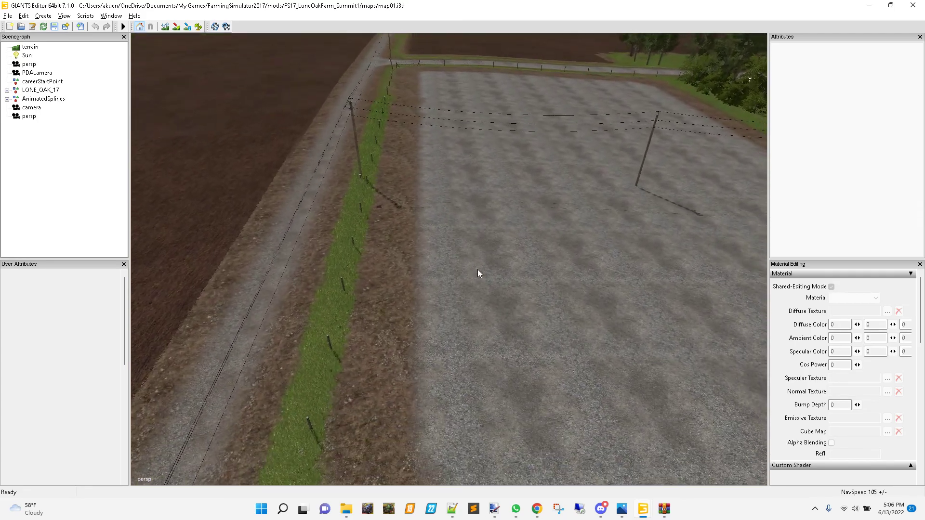
middle_click_drag(603, 277, 539, 302, "alt")
key("w")
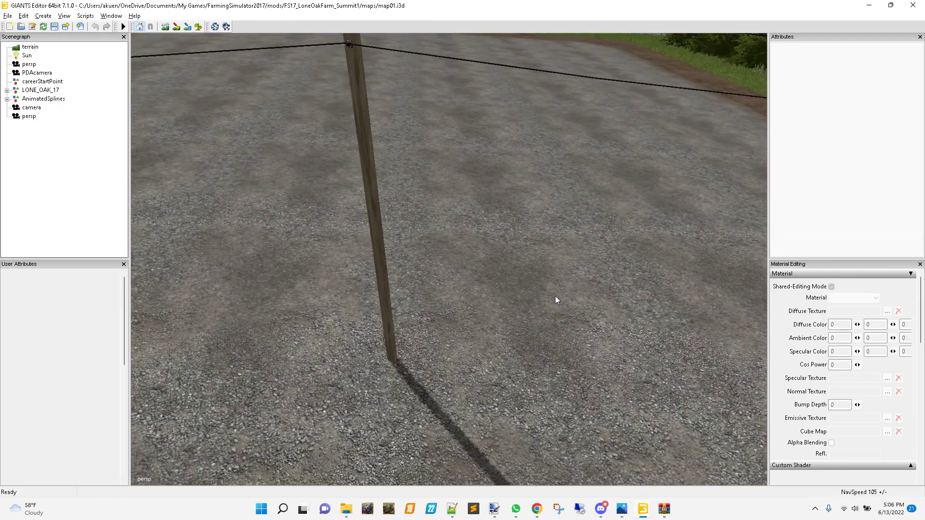
key("s")
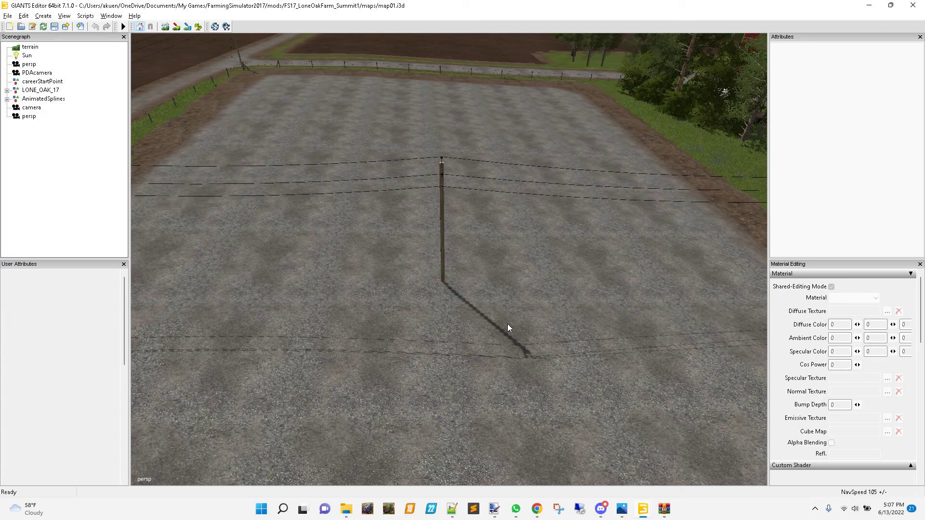
scroll(556, 287, "down", 15)
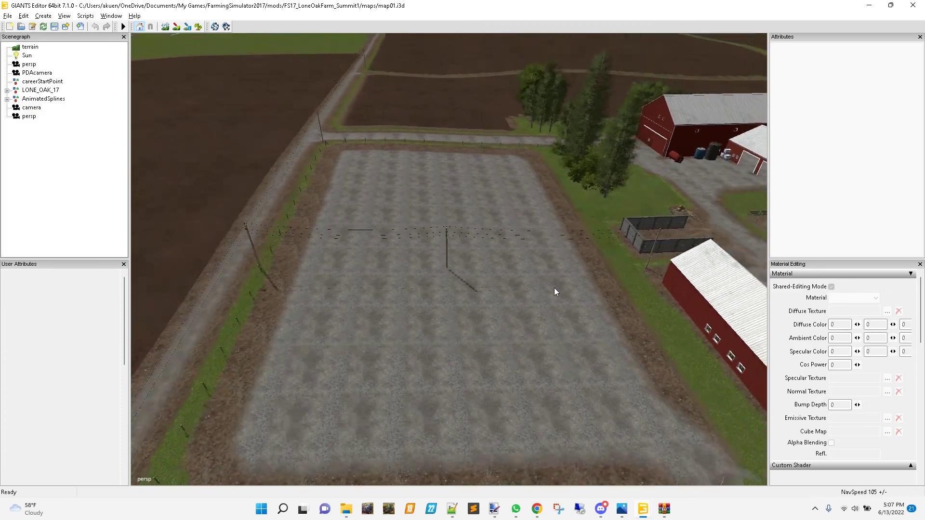
mouse_move(553, 269)
middle_mouse_down()
mouse_move(542, 266)
mouse_move(543, 275)
middle_mouse_up()
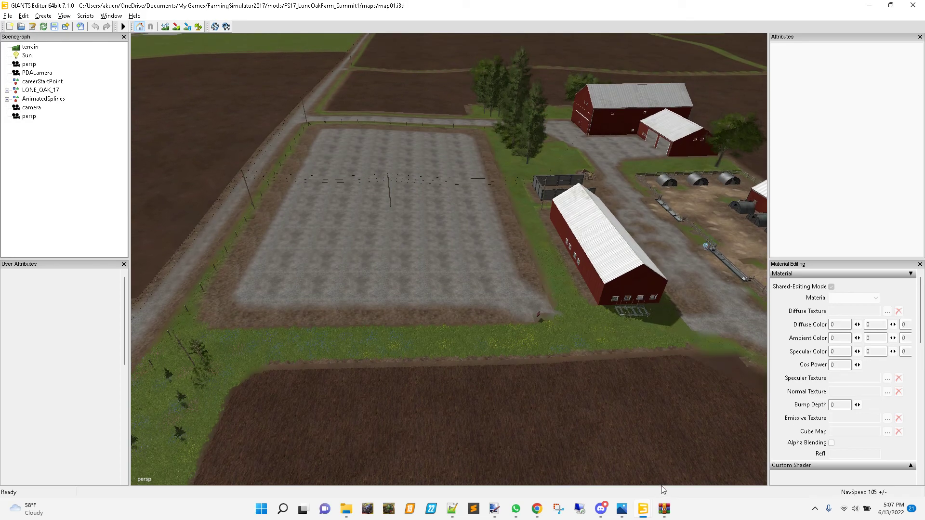
- Switch to the GIANTS Editor window with the Old copy of map01.i3d and view the same power pole in the field
mouse_move(645, 510)
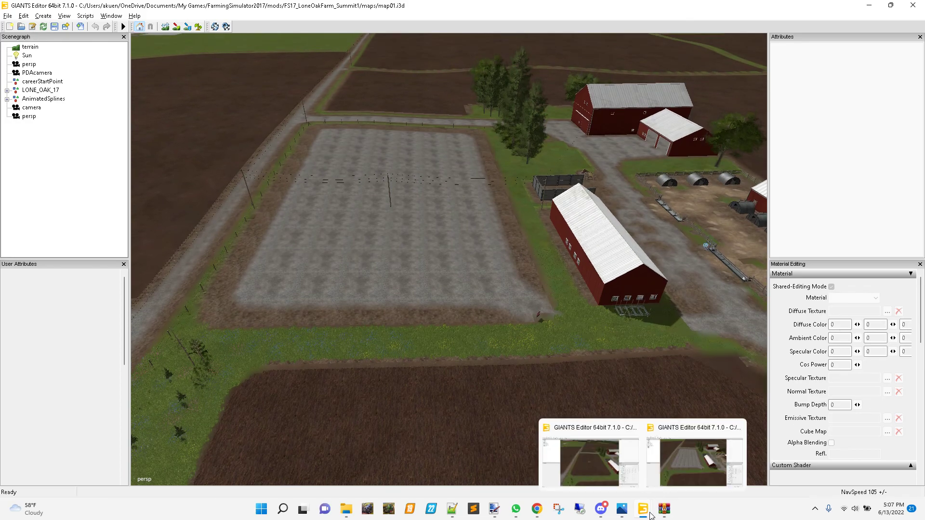
left_click(591, 475)
scroll(403, 328, "up", 10)
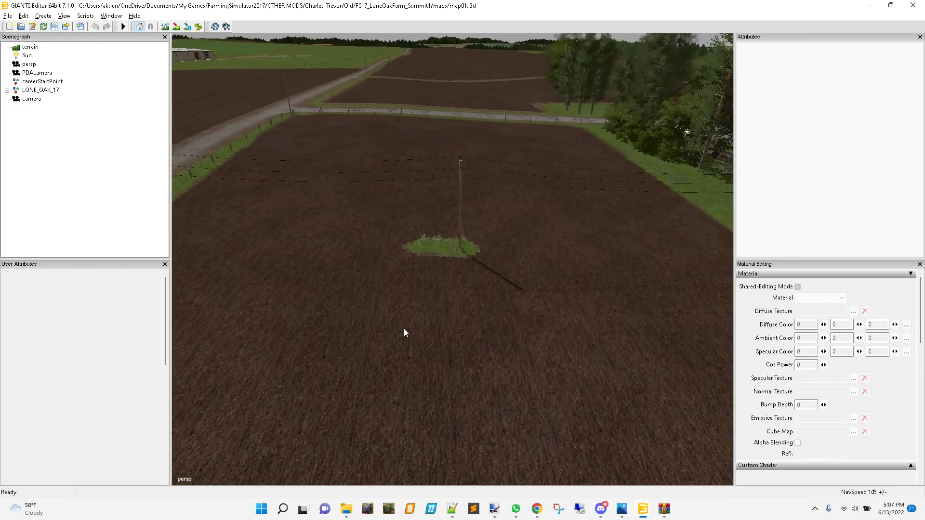
scroll(409, 322, "up", 5)
scroll(410, 319, "down", 3)
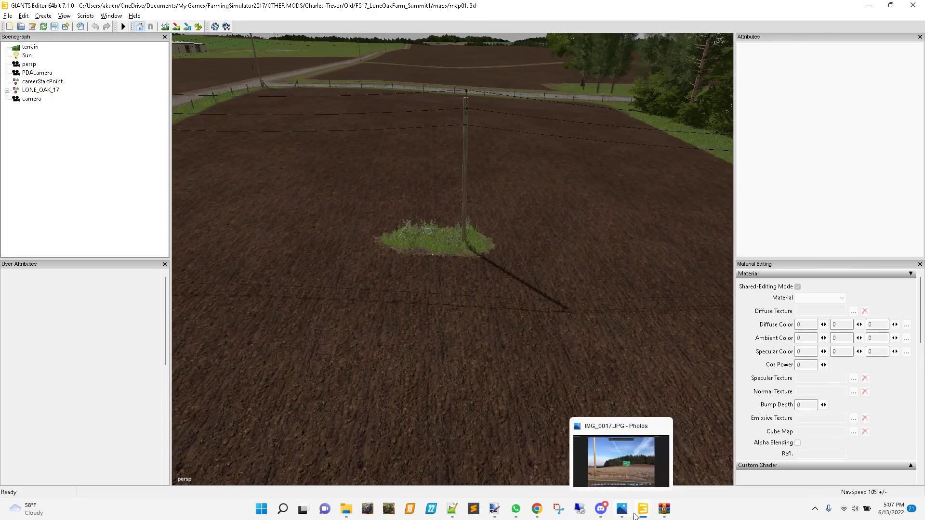
- Return to the mods copy of map01.i3d and select the power pole standing in the gravel lot
mouse_move(643, 509)
left_click(681, 463)
scroll(446, 349, "up", 10)
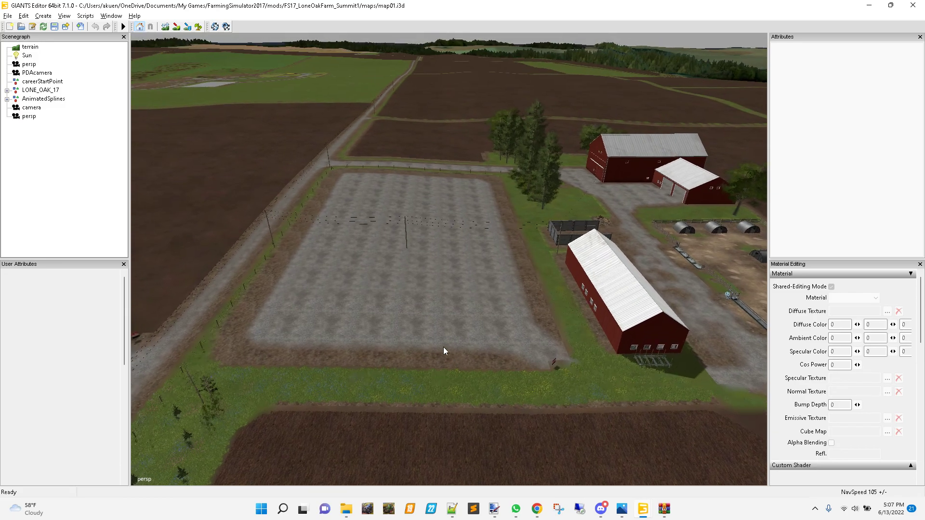
scroll(441, 316, "up", 10)
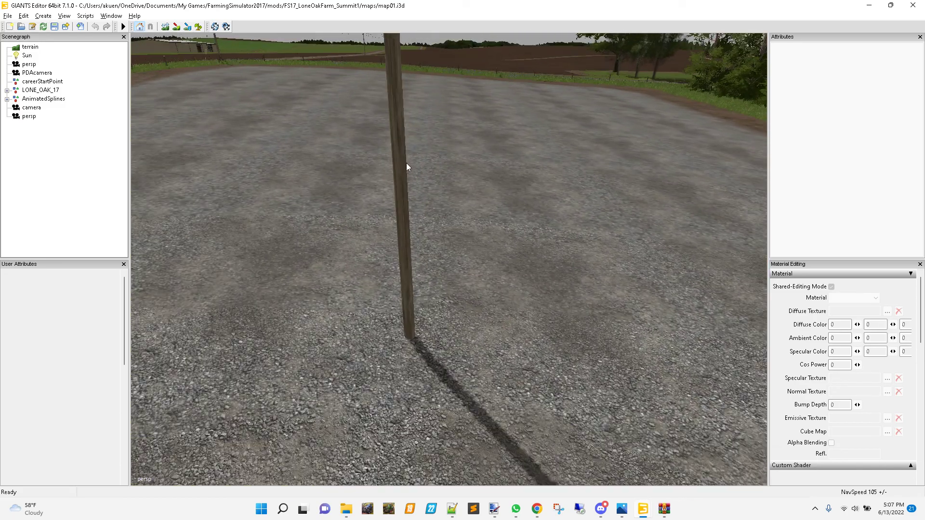
left_click(402, 162)
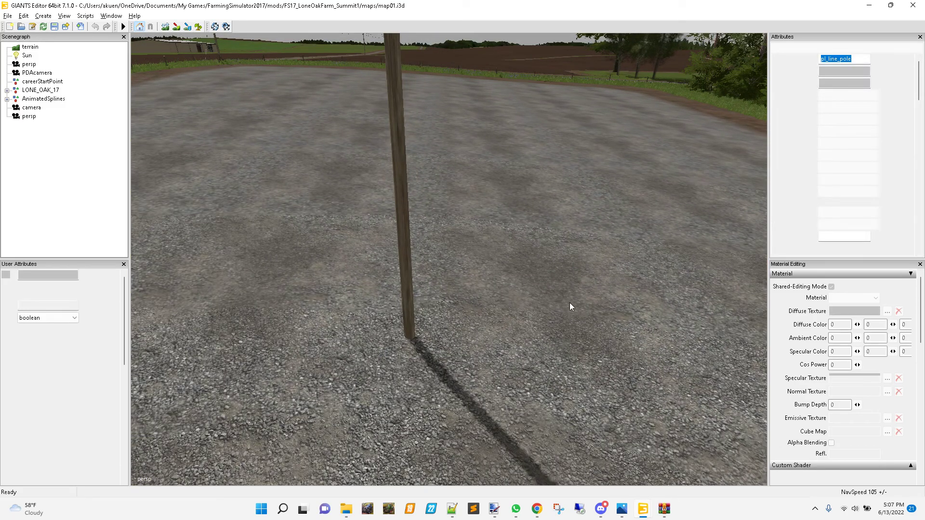
scroll(576, 302, "down", 5)
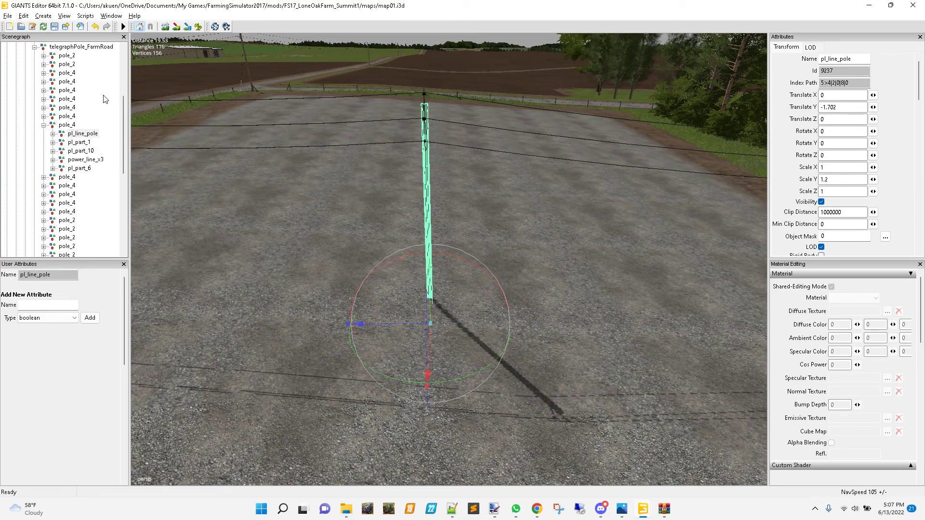
- Try raising the gravel lot's whole pole_4 group to Translate Y 97.16, and undo the move
left_click(67, 126)
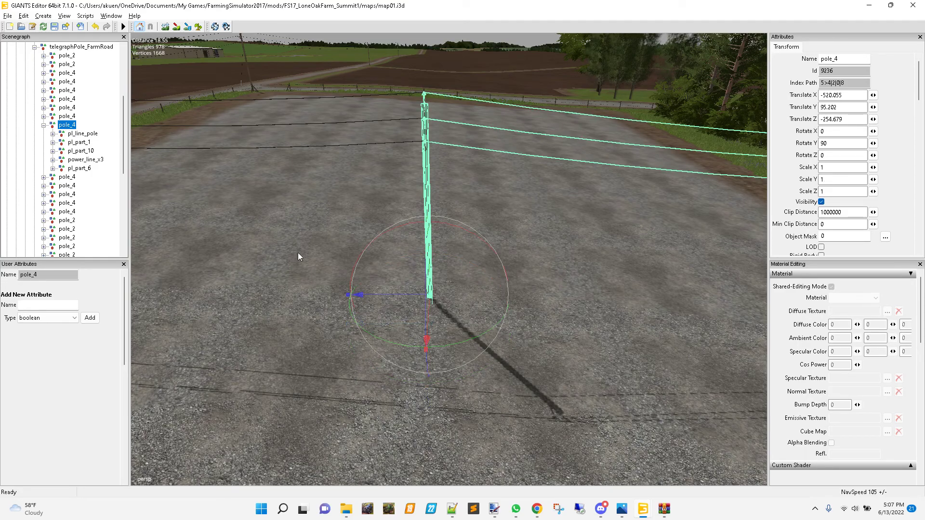
mouse_move(503, 285)
right_mouse_down()
mouse_move(422, 294)
mouse_move(499, 296)
mouse_move(522, 285)
right_mouse_up()
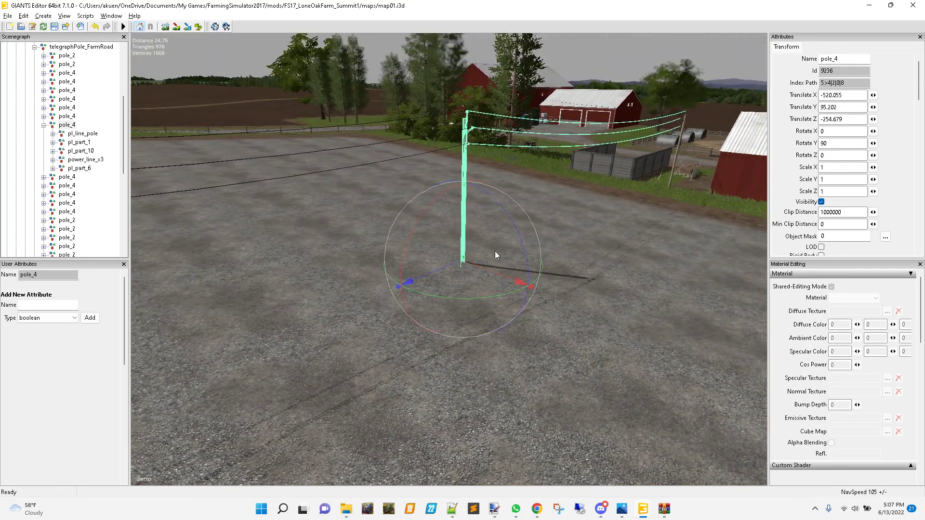
left_click_drag(462, 232, 469, 198)
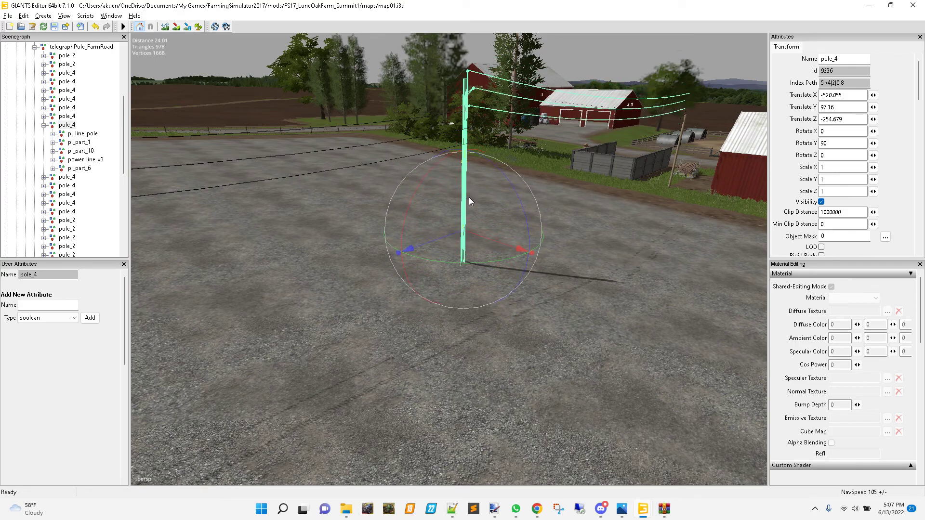
right_click_drag(562, 236, 413, 220)
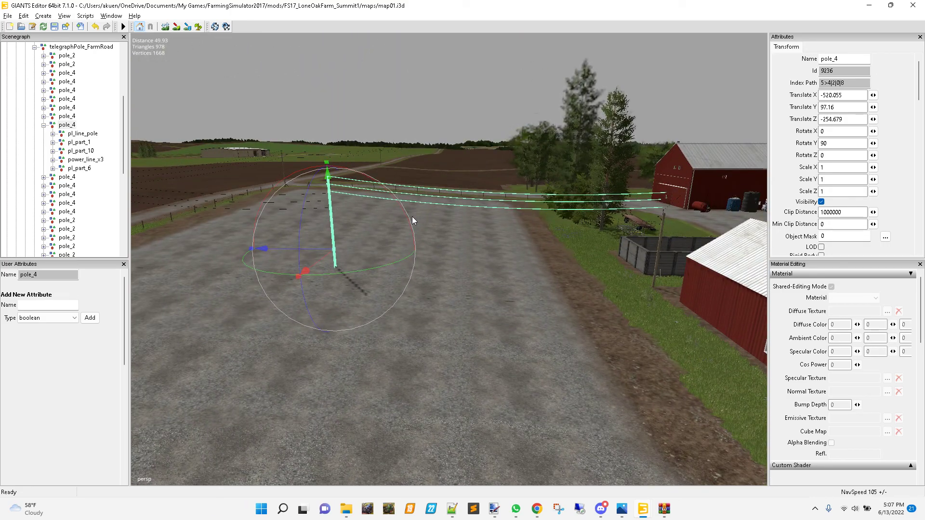
left_click(95, 27)
- Inspect the pole_4 group's parts pl_part_6, power_line_x3, pl_part_10 and pl_part_1 one by one
scroll(409, 278, "up", 10)
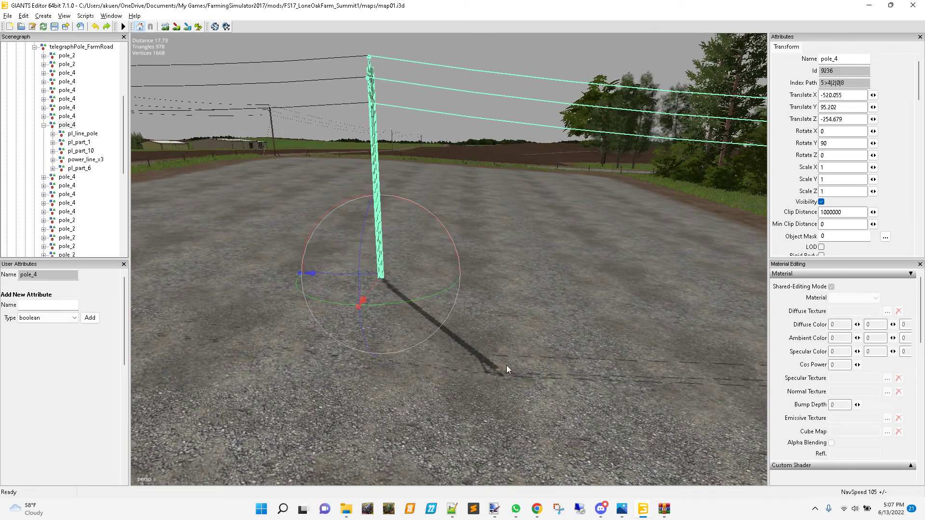
left_click(367, 273)
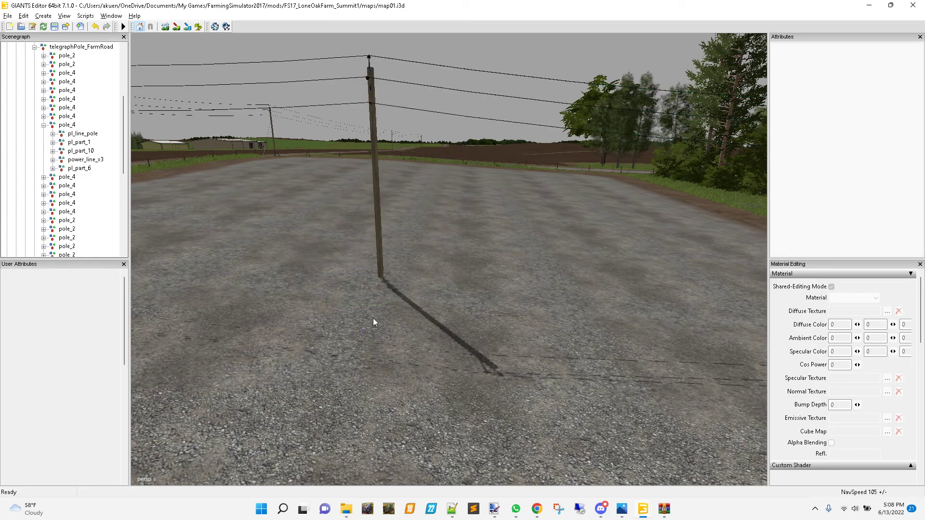
left_click(79, 168)
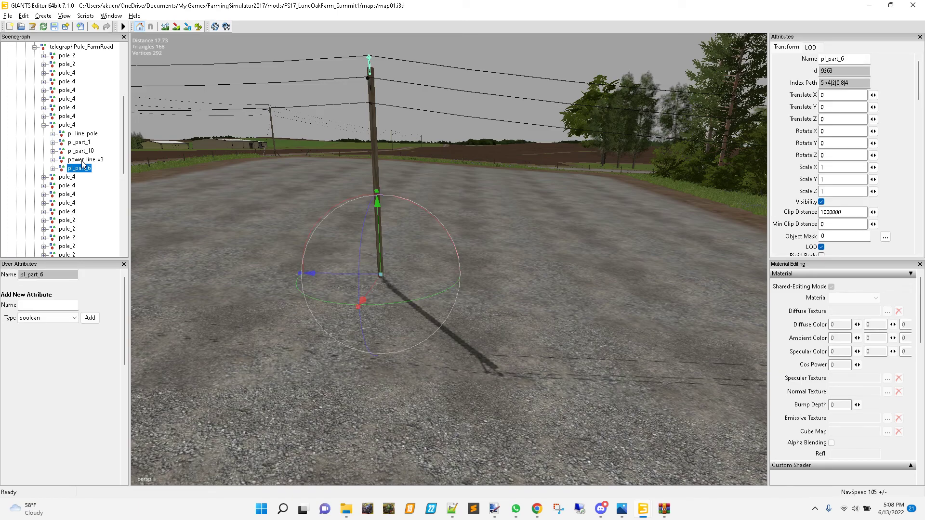
left_click(83, 160)
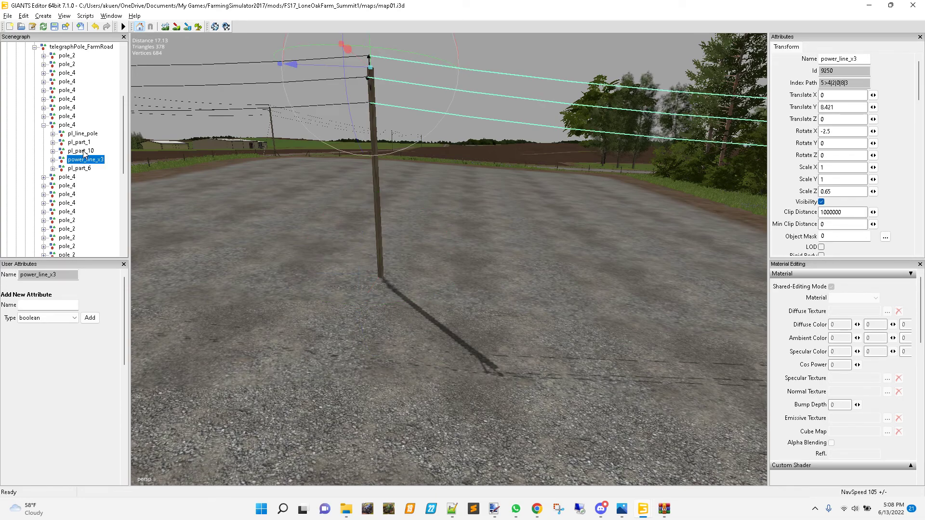
left_click(84, 152)
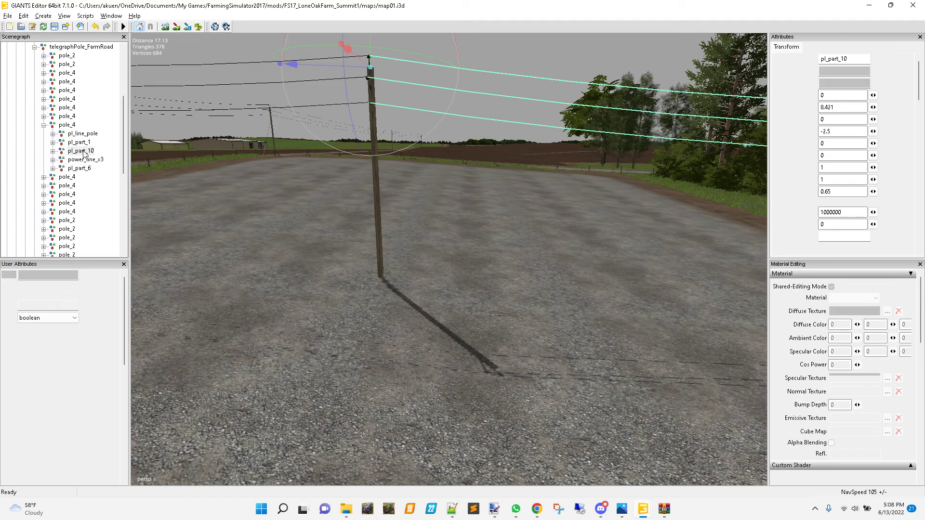
left_click(83, 144)
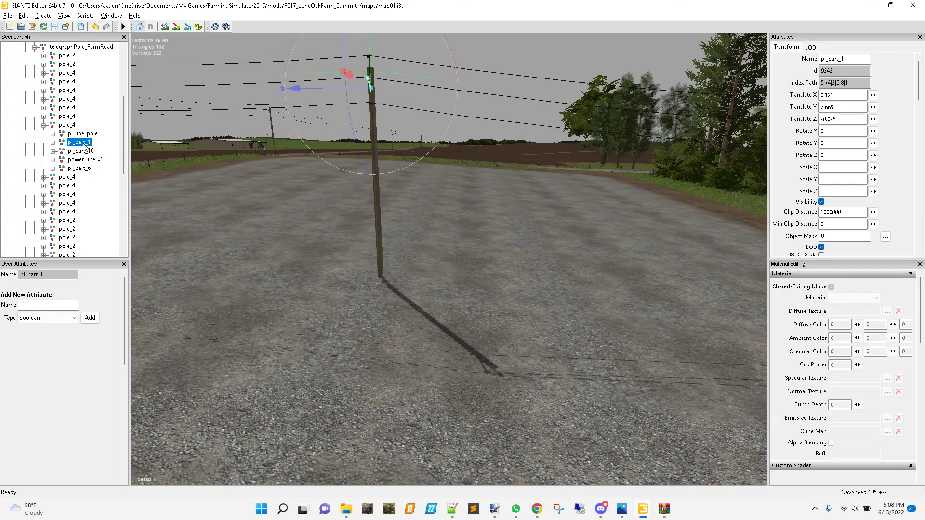
- Switch to the Old copy of map01.i3d and examine the power pole and its wires around the grass patch
mouse_move(647, 510)
left_click(585, 464)
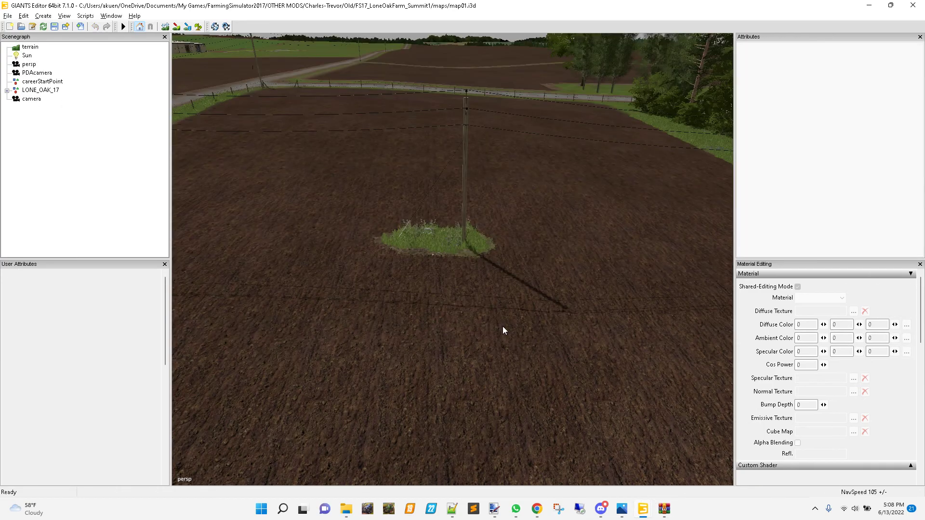
left_click_drag(463, 311, 472, 316, "alt")
right_click_drag(438, 311, 446, 313, "alt")
left_click_drag(446, 313, 455, 277, "alt")
right_click_drag(456, 277, 450, 277, "alt")
left_click_drag(449, 276, 451, 276, "alt")
scroll(403, 293, "up", 4)
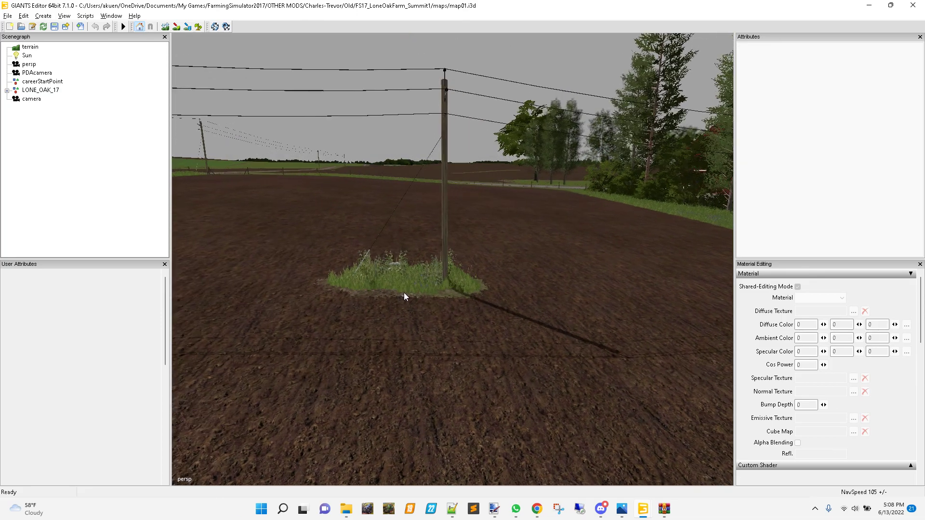
scroll(413, 298, "down", 1)
scroll(412, 298, "down", 2)
left_click_drag(411, 302, 412, 323, "alt")
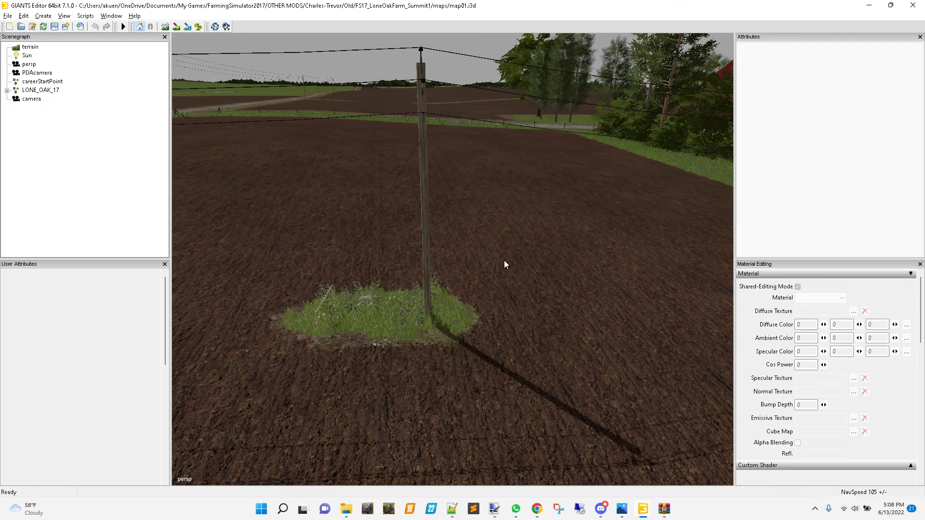
middle_click_drag(501, 260, 502, 260, "alt")
key("a")
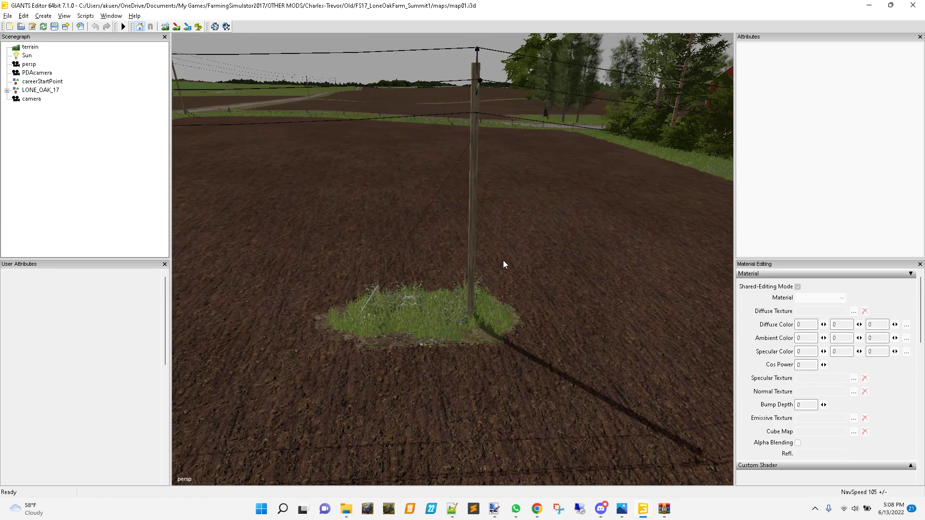
- Select the pl_ground_line object of the pole standing in the grass patch
left_click(376, 290)
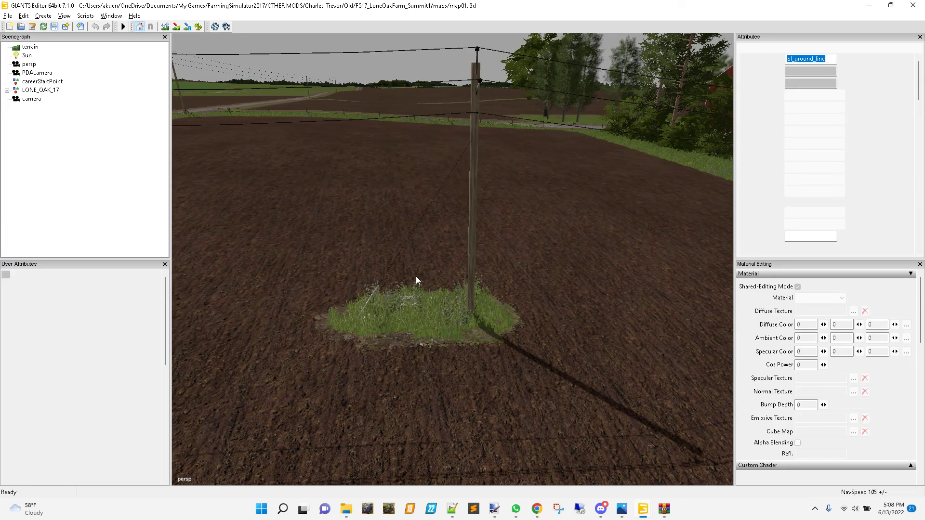
key("w")
key("s")
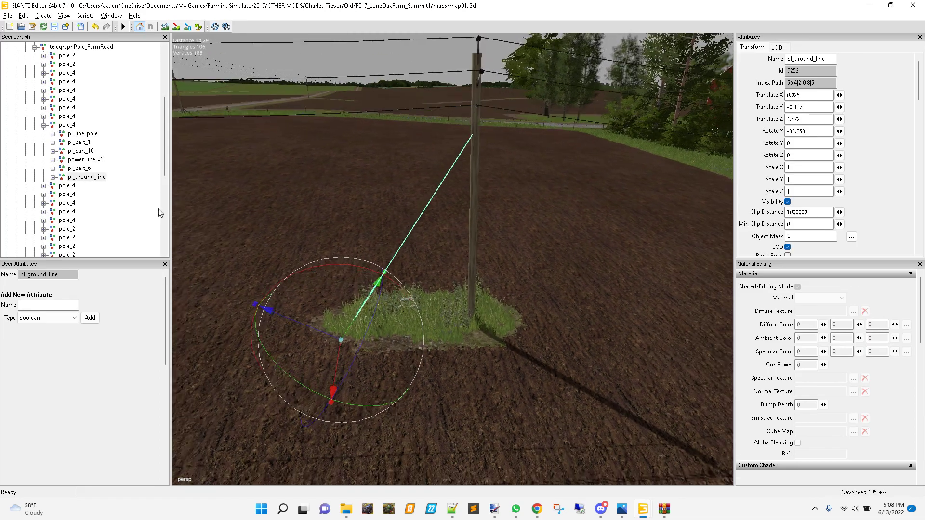
left_click(87, 177)
- Start exporting the selected pl_ground_line with its files, targeting the FarmingSimulator2017 mods folder FS17_LoneOakFarm_Summit1/maps
left_click(6, 16)
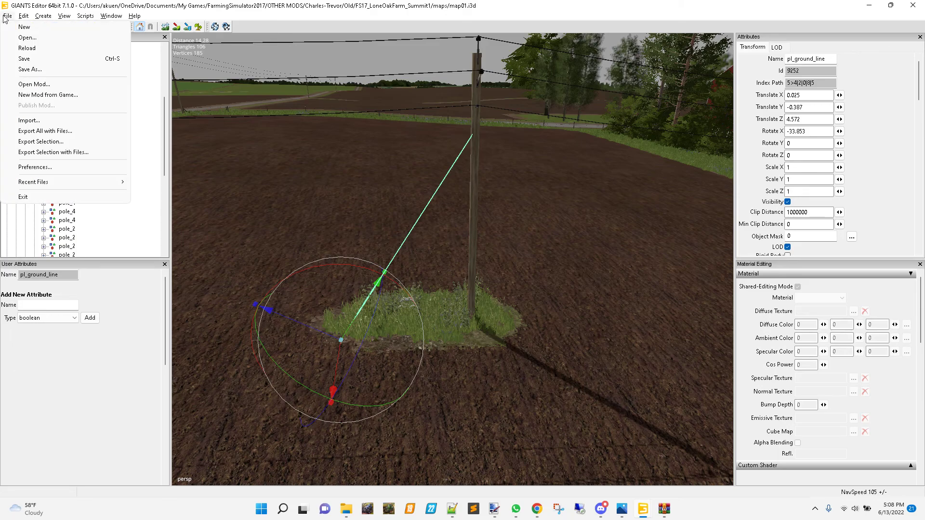
left_click(6, 16)
left_click(6, 16)
left_click(52, 153)
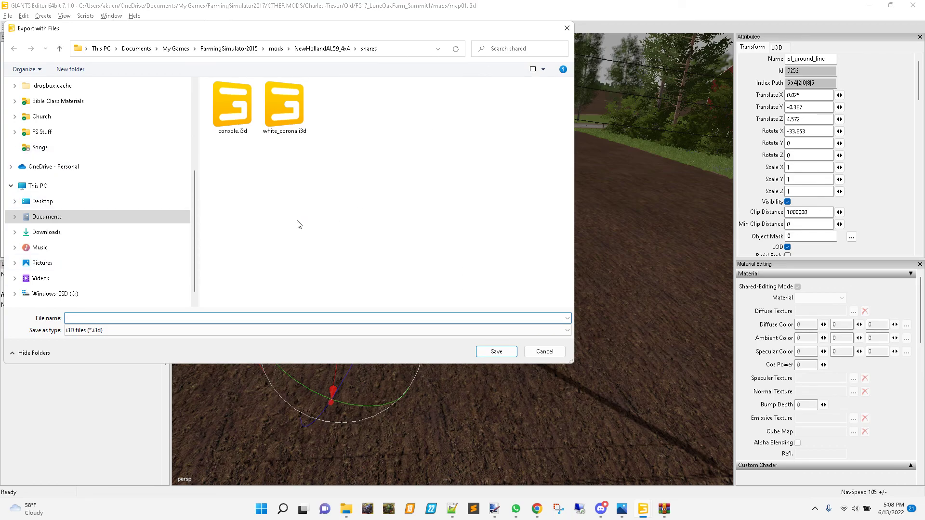
left_click(176, 48)
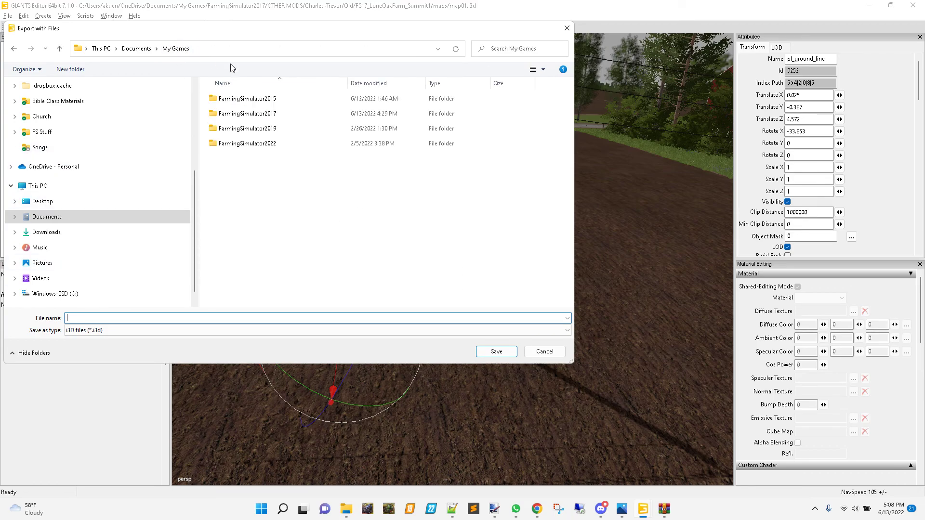
double_click(247, 114)
double_click(234, 114)
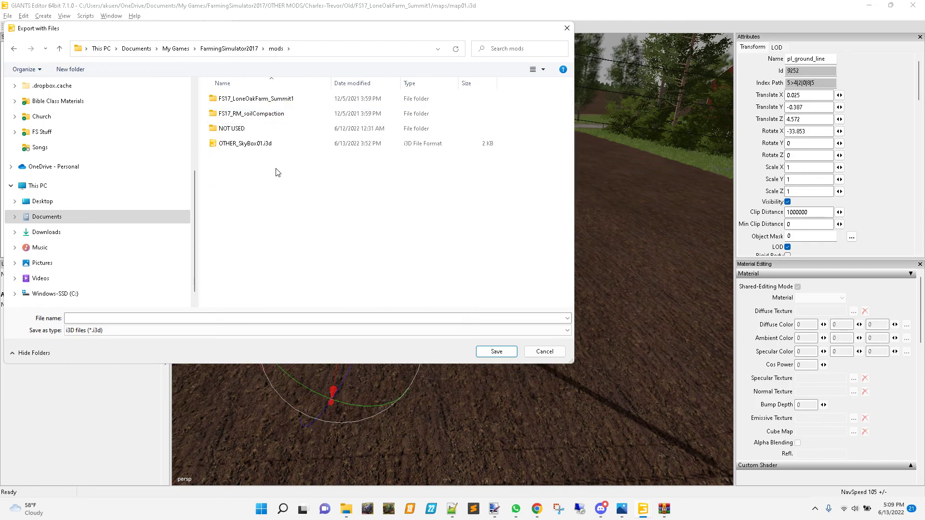
double_click(264, 100)
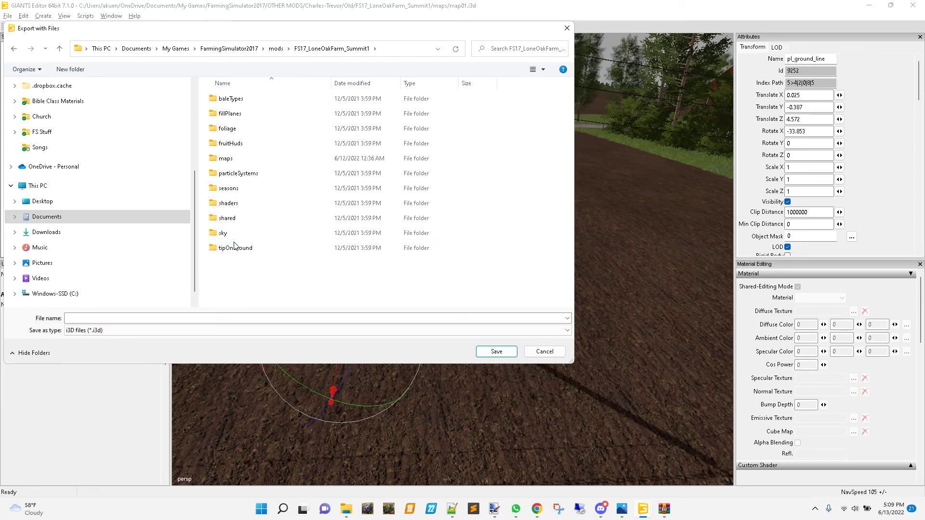
double_click(226, 159)
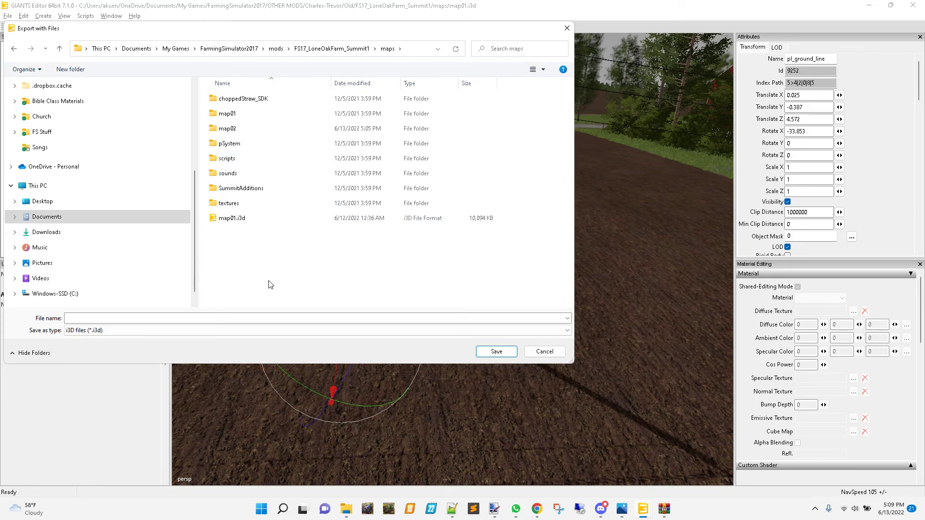
- Create a FixedStuff folder inside the maps folder and open it as the export location
right_click(256, 253)
mouse_move(335, 407)
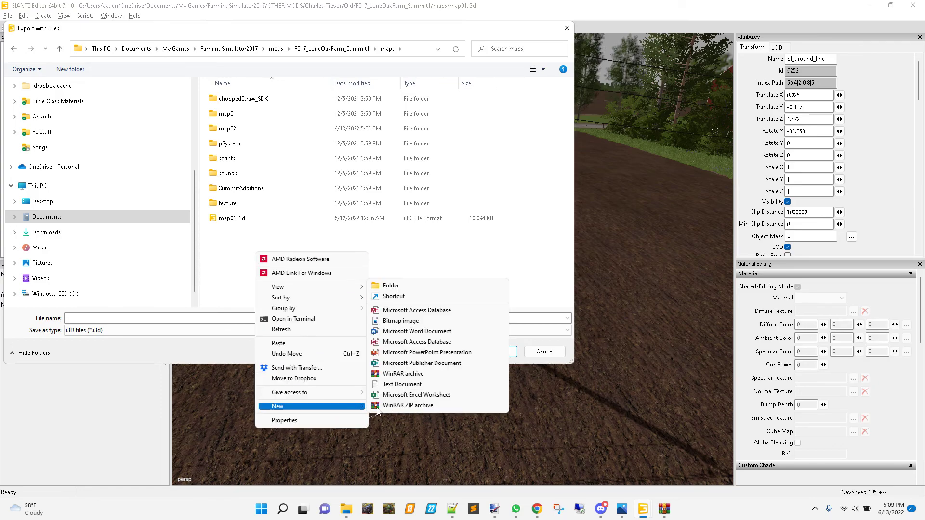
left_click(412, 288)
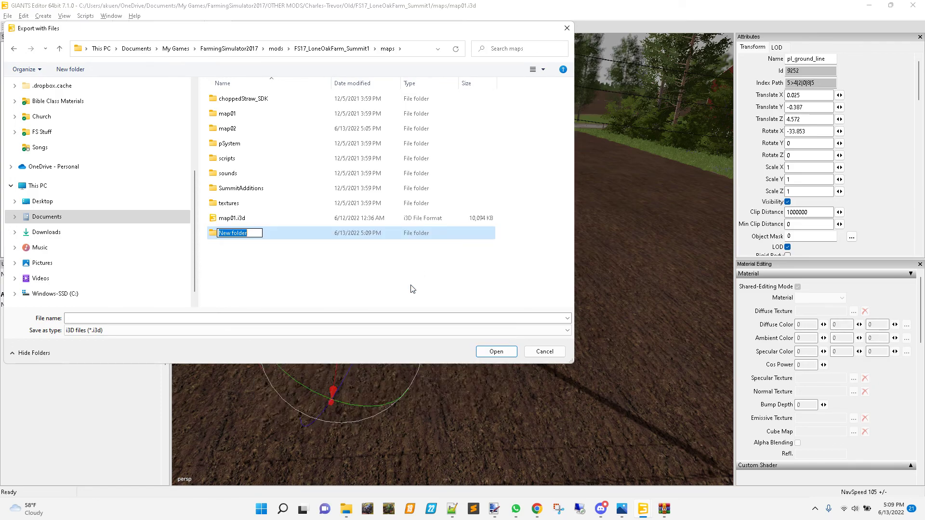
type("FixedStuff")
key("Return")
key("Return")
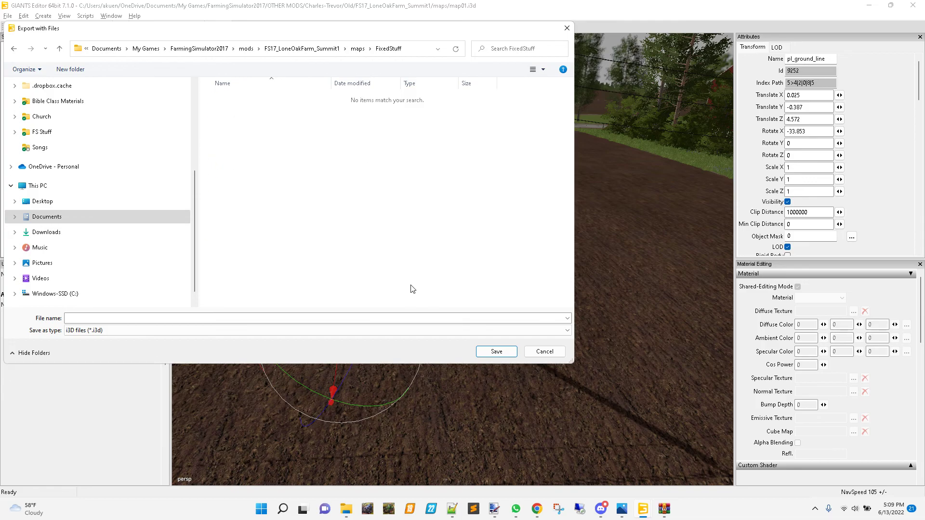
- Export the ground line as guyWire in i3D format, accepting the parent directory structure
left_click(381, 324)
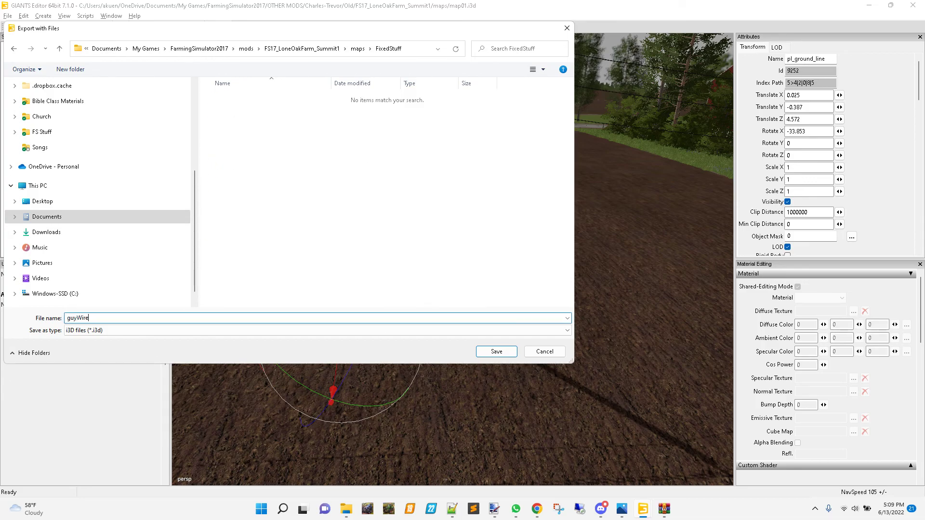
left_click(496, 353)
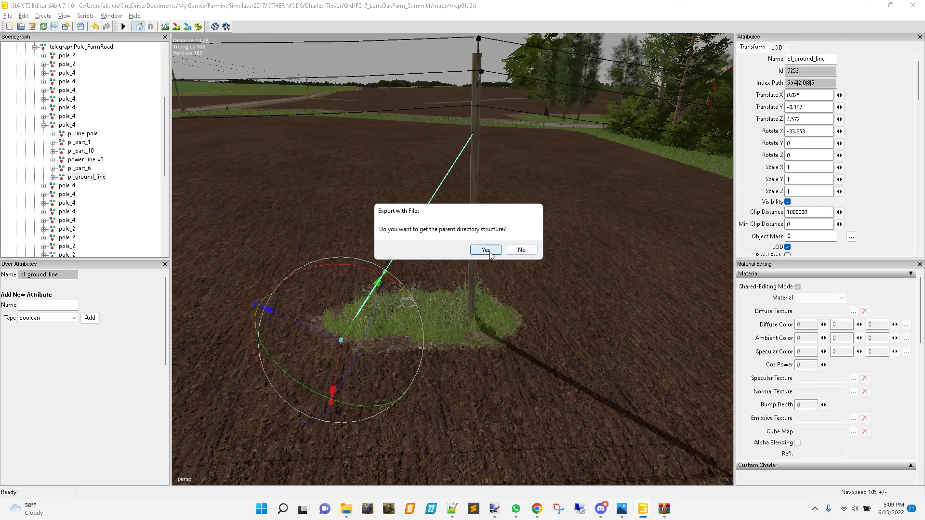
left_click(485, 250)
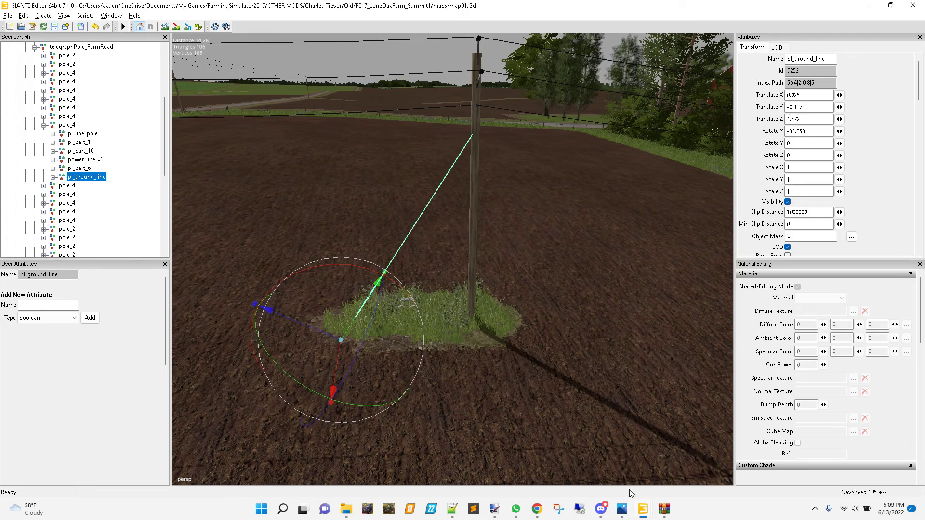
- Switch to the mods copy of map01.i3d and import guyWire.i3d from the FixedStuff folder
left_click(643, 509)
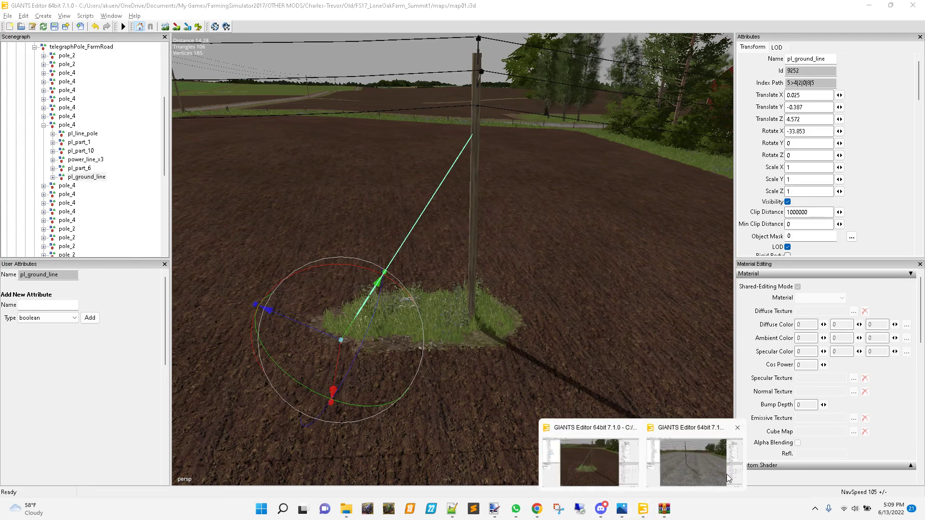
left_click(684, 466)
left_click(72, 143)
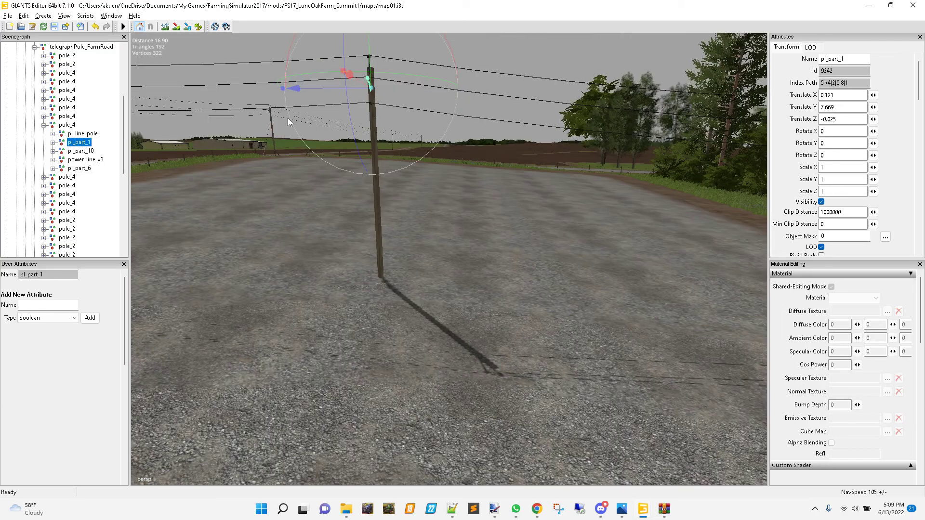
left_click(71, 126)
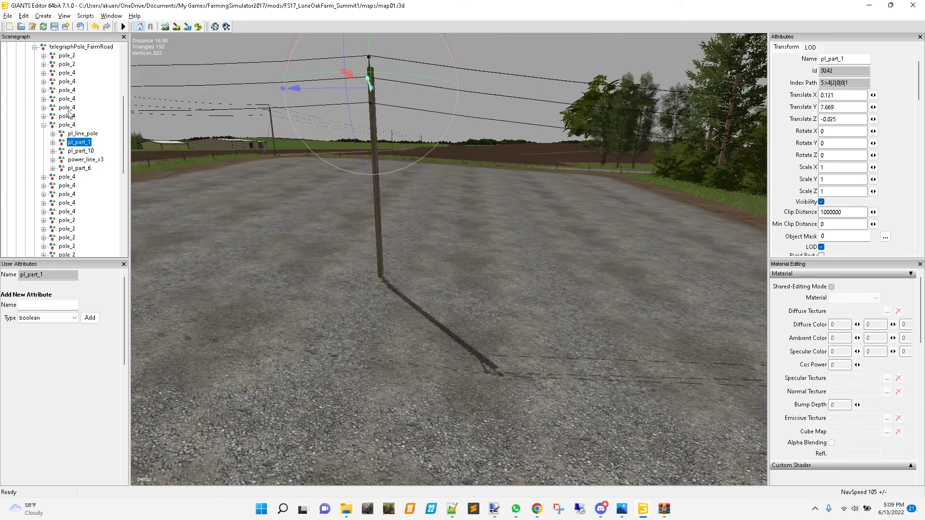
left_click(7, 16)
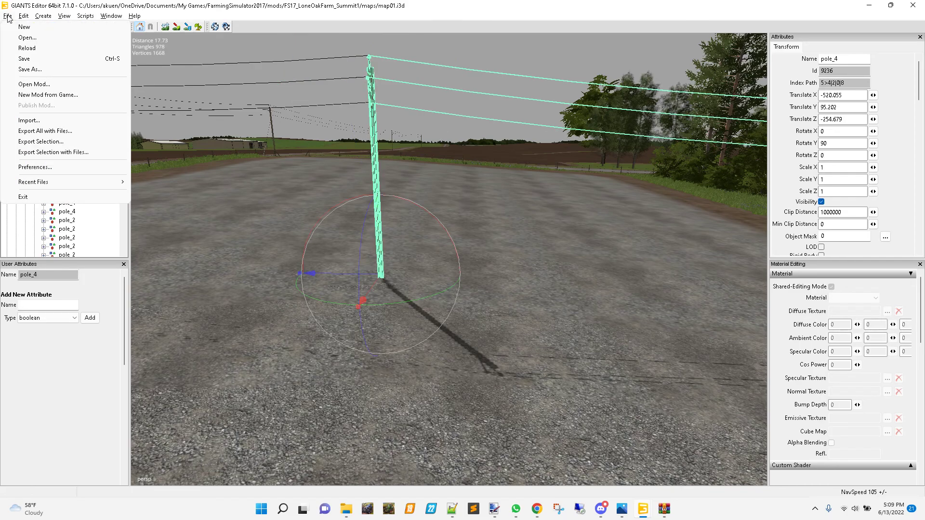
left_click(42, 121)
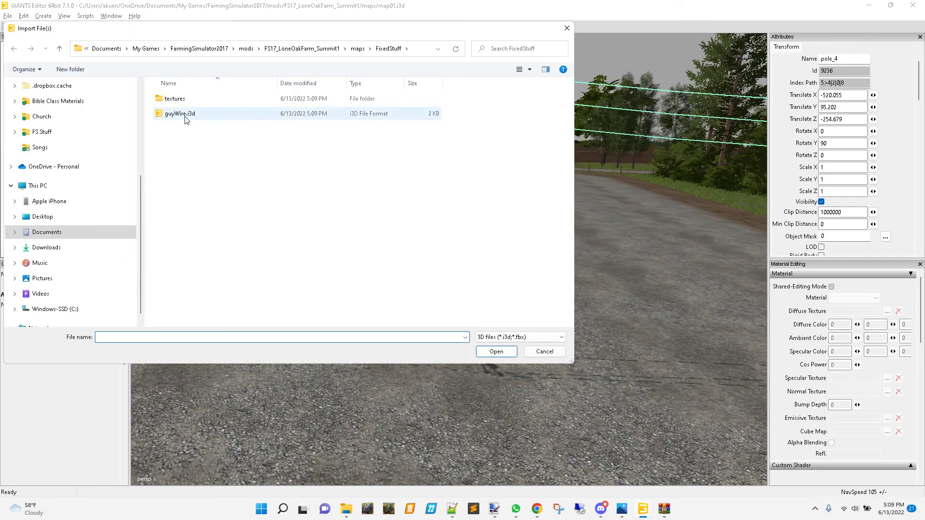
left_click(181, 114)
left_click(496, 351)
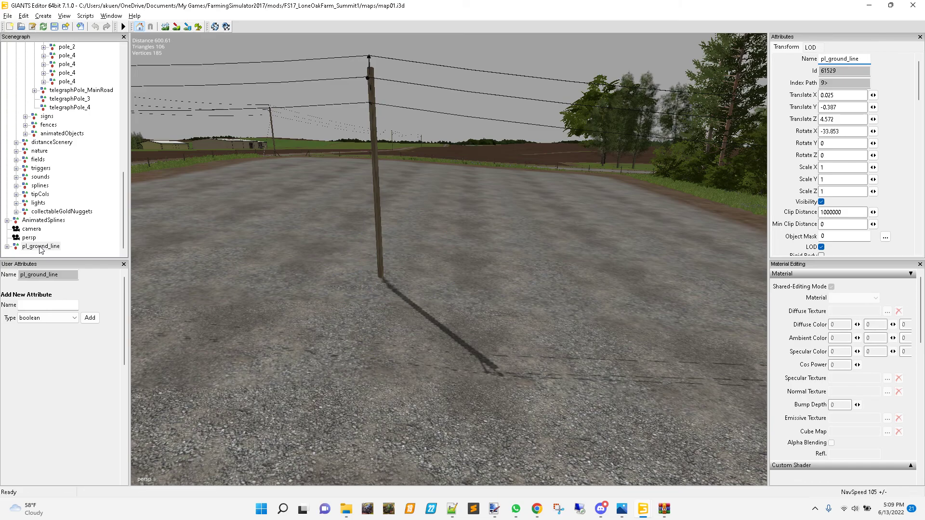
- Move the imported pl_ground_line into the gravel lot's pole_4 group by cutting and pasting it
left_click(40, 247)
key("ctrl+x")
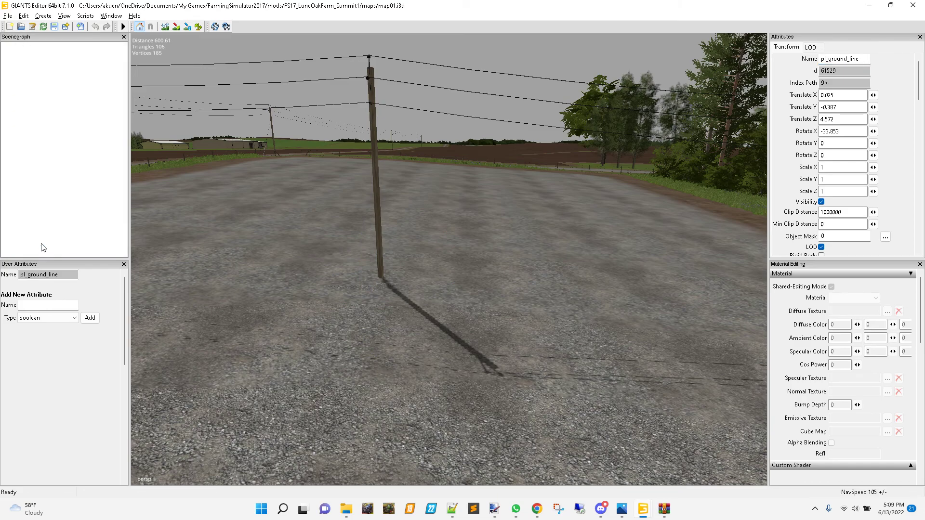
left_click(70, 127)
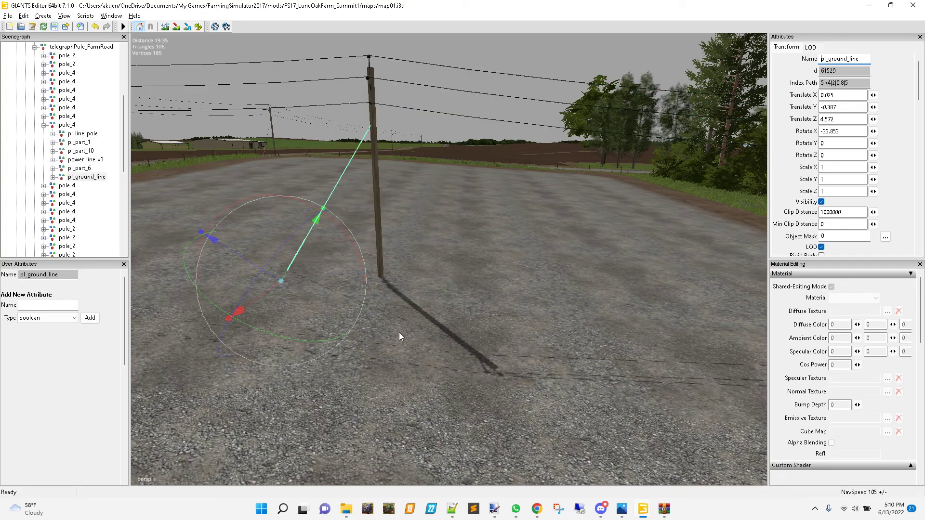
- Examine the ground line on the gravel lot's pole from several angles
middle_click_drag(367, 329, 363, 331, "alt")
scroll(368, 331, "up", 6)
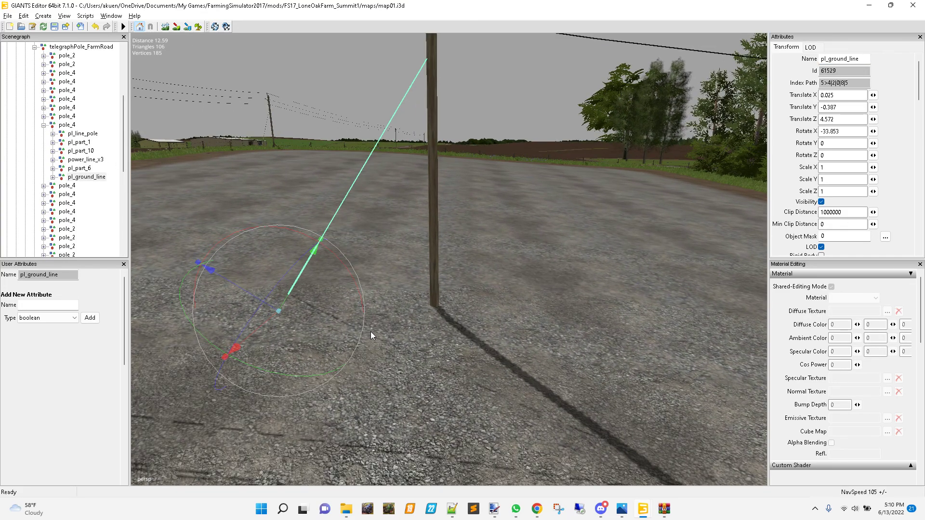
right_click_drag(379, 334, 510, 376)
left_click(533, 406)
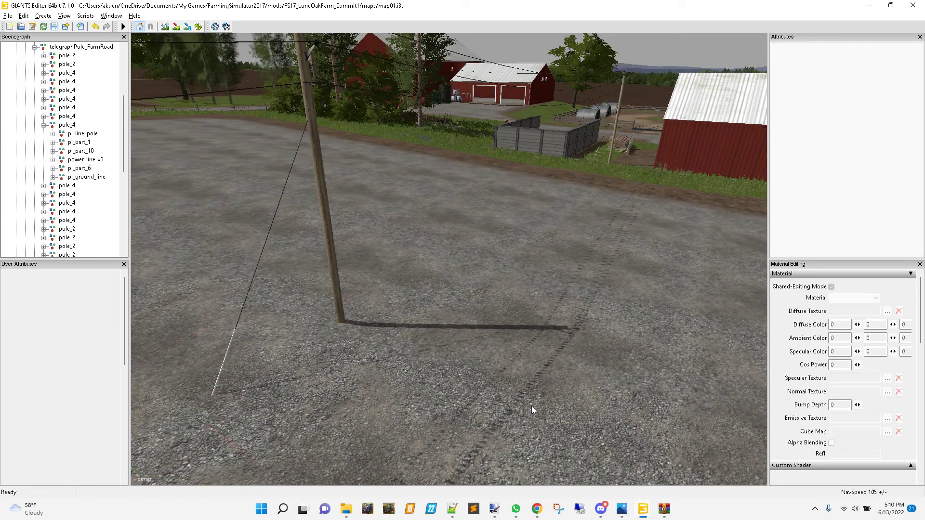
right_click_drag(488, 405, 379, 400)
- Switch to the Old copy of map01.i3d and examine the field ground around the pole
mouse_move(643, 507)
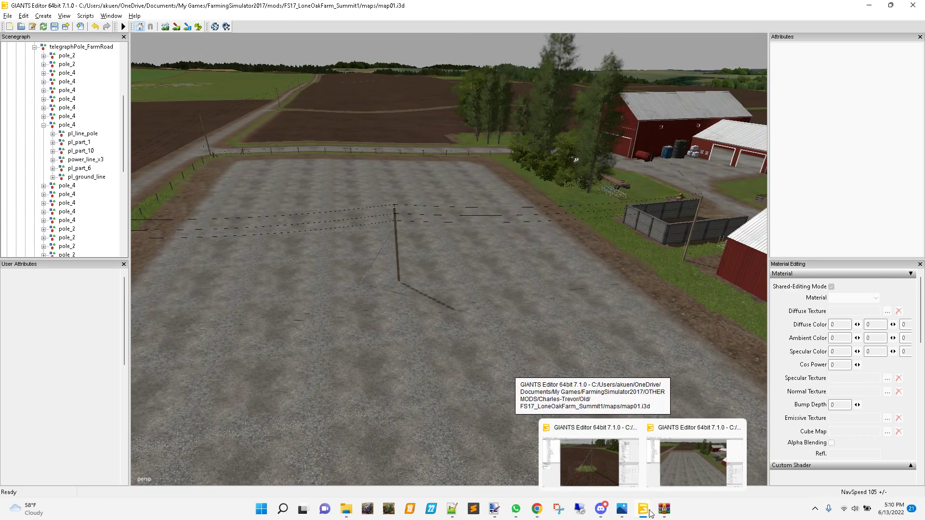
left_click(598, 474)
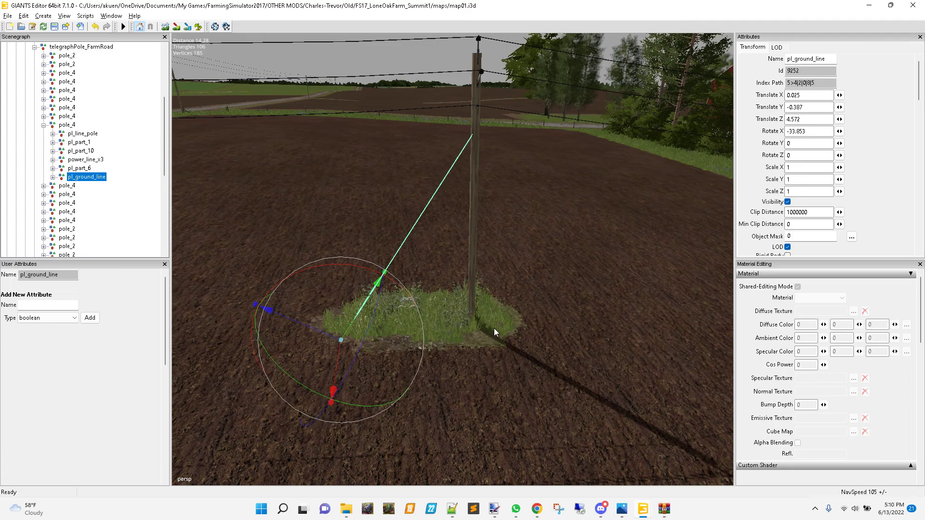
right_click_drag(490, 328, 498, 333)
scroll(497, 334, "down", 2)
scroll(495, 334, "down", 2)
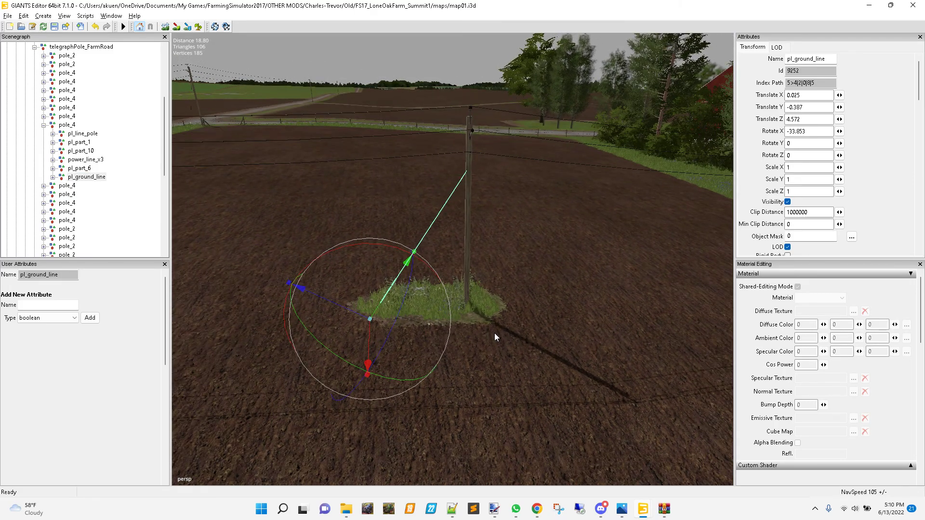
scroll(491, 334, "down", 10)
mouse_move(473, 338)
middle_mouse_down("alt")
mouse_move(489, 327)
mouse_move(481, 336)
middle_mouse_up("alt")
- Return to the mods copy of map01.i3d, turn on terrain texture painting and show the Terrain Editing settings for the dirt layer
mouse_move(642, 509)
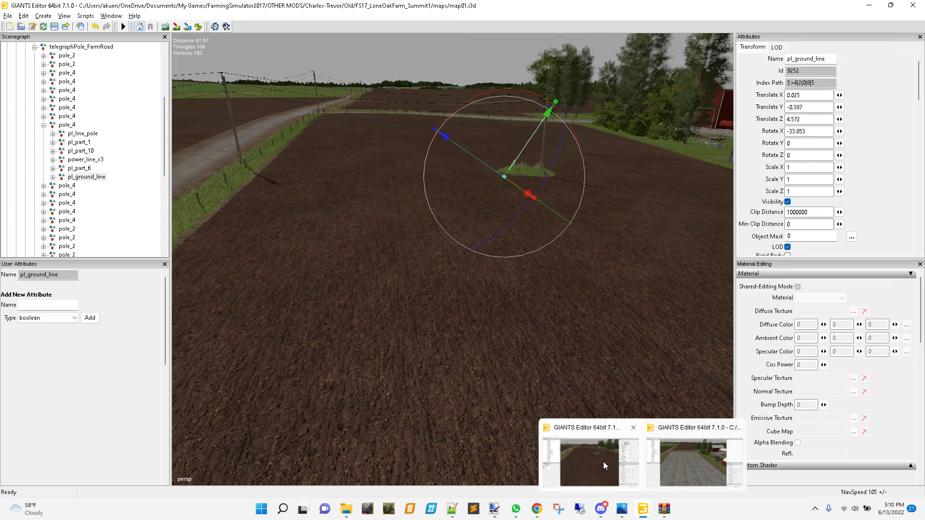
left_click(680, 459)
middle_click_drag(424, 285, 382, 302, "alt")
left_click_drag(383, 302, 363, 324, "alt")
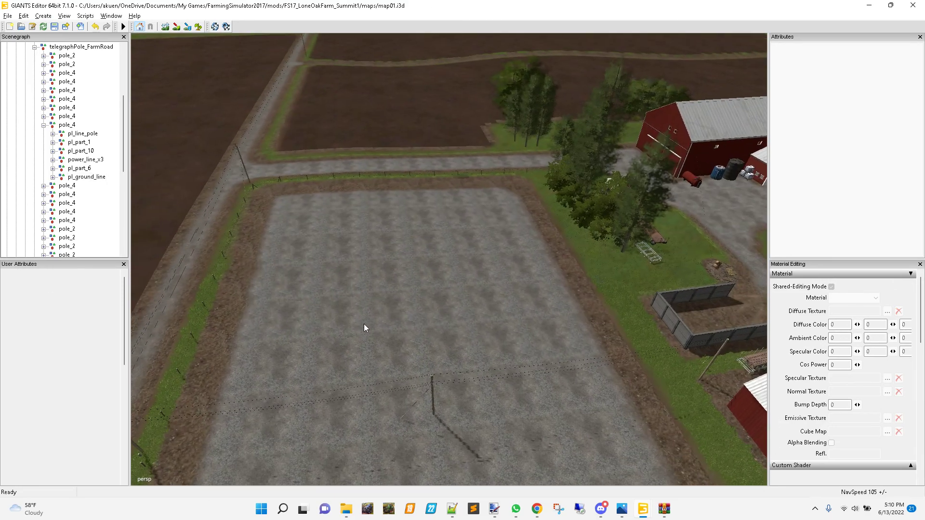
middle_click_drag(364, 328, 405, 339, "alt")
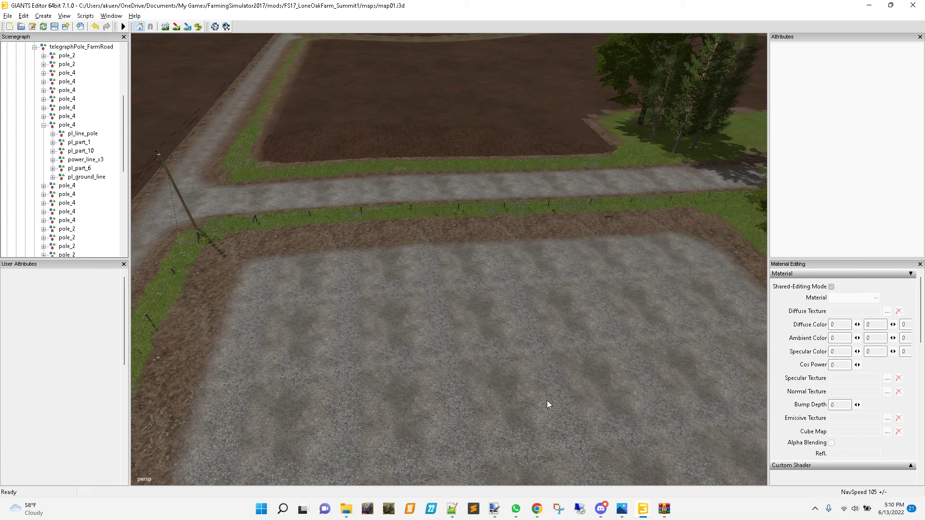
left_click(176, 26)
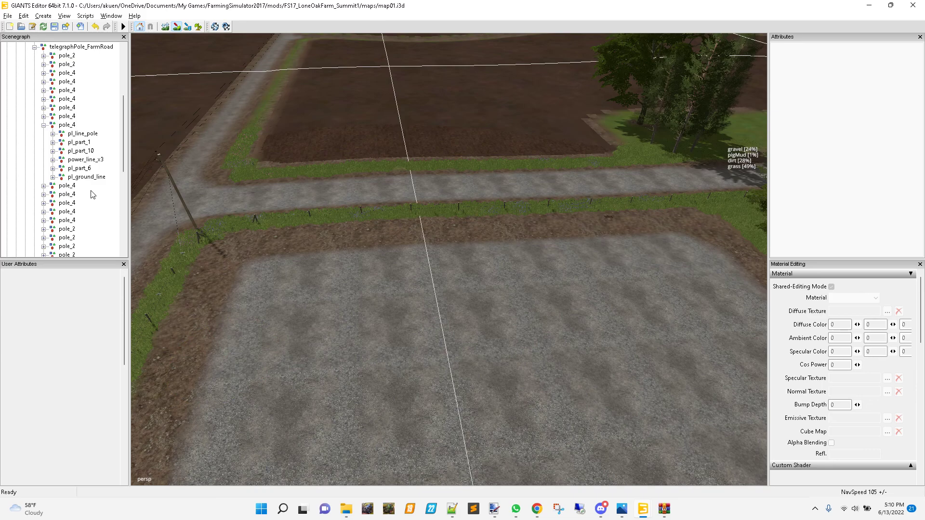
left_click(111, 16)
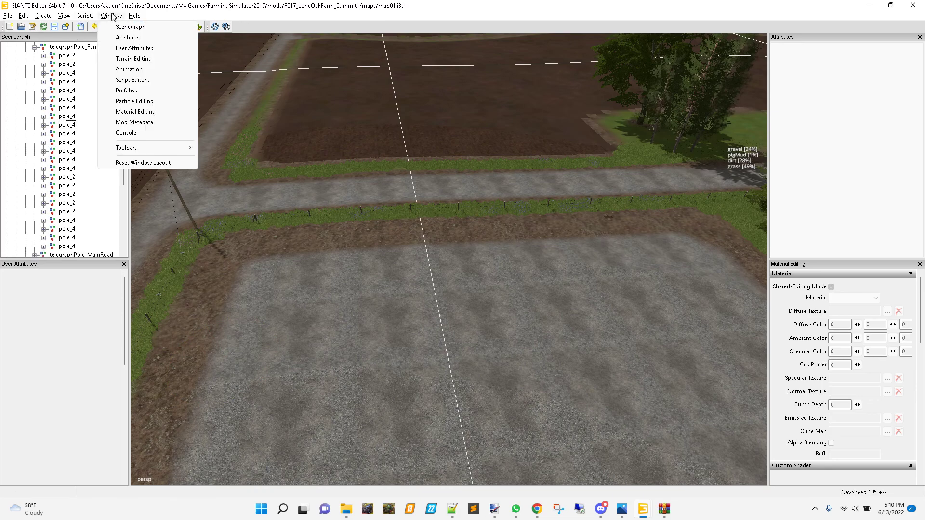
left_click(135, 58)
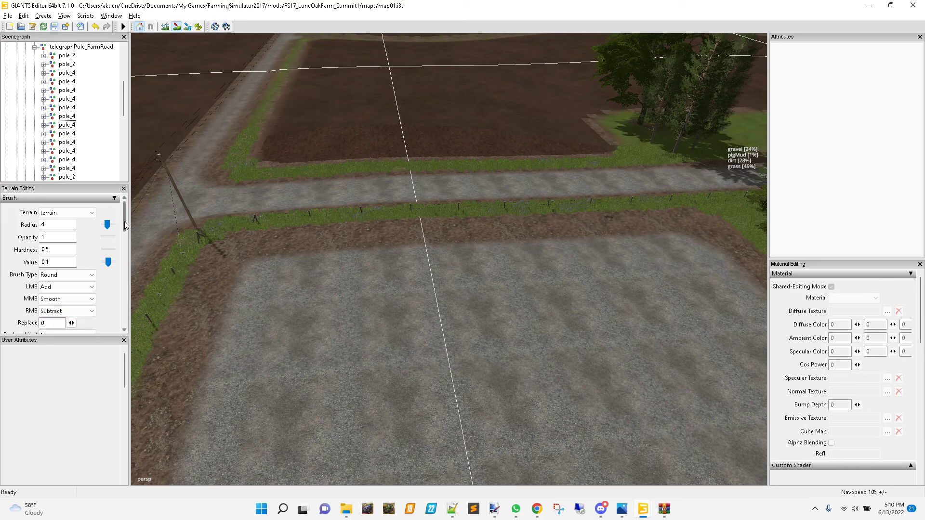
mouse_move(125, 227)
left_mouse_down()
mouse_move(124, 284)
mouse_move(123, 260)
left_mouse_up()
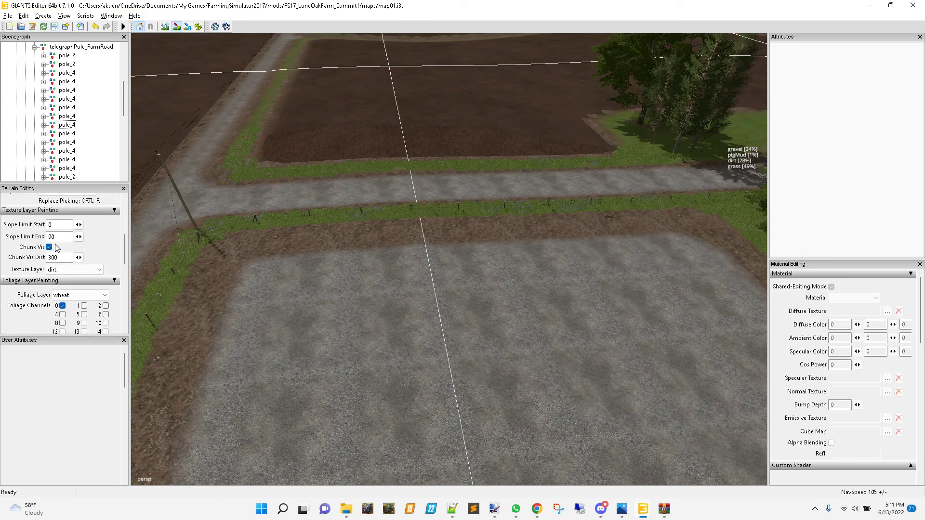
- Paint a dirt patch near the gravel lot's far corner, and set the brush hardness and value to 1
mouse_move(286, 333)
left_mouse_down()
mouse_move(281, 363)
mouse_move(297, 366)
left_mouse_up()
left_click_drag(125, 254, 122, 219)
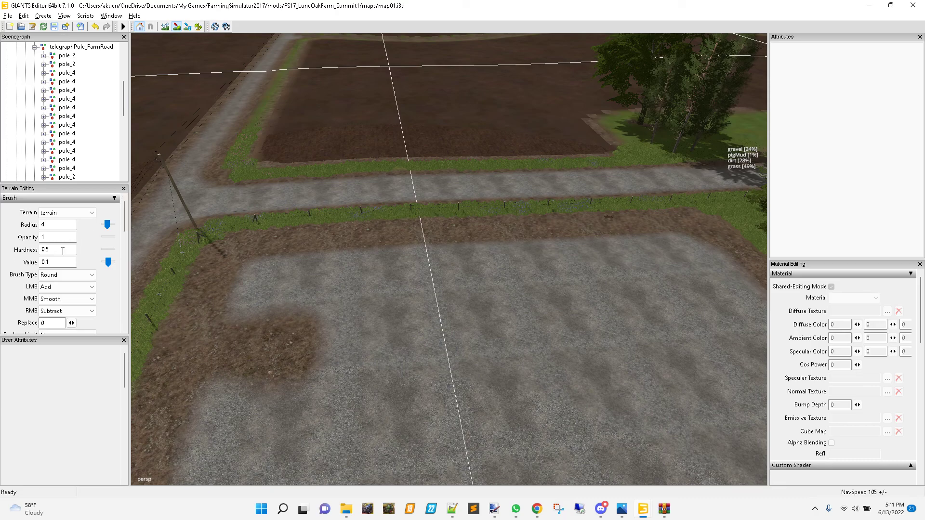
double_click(48, 263)
type("1")
- Paint dirt over the gravel along the far end of the lot, beside the fence and road
mouse_move(337, 354)
left_mouse_down()
mouse_move(324, 306)
mouse_move(304, 283)
mouse_move(270, 324)
mouse_move(376, 293)
mouse_move(377, 273)
left_mouse_up()
right_click(458, 267)
mouse_move(588, 263)
left_mouse_down()
mouse_move(511, 270)
mouse_move(660, 252)
mouse_move(723, 280)
mouse_move(390, 318)
mouse_move(547, 374)
mouse_move(450, 374)
left_mouse_up()
scroll(440, 372, "down", 3)
middle_click_drag(436, 371, 413, 364, "alt")
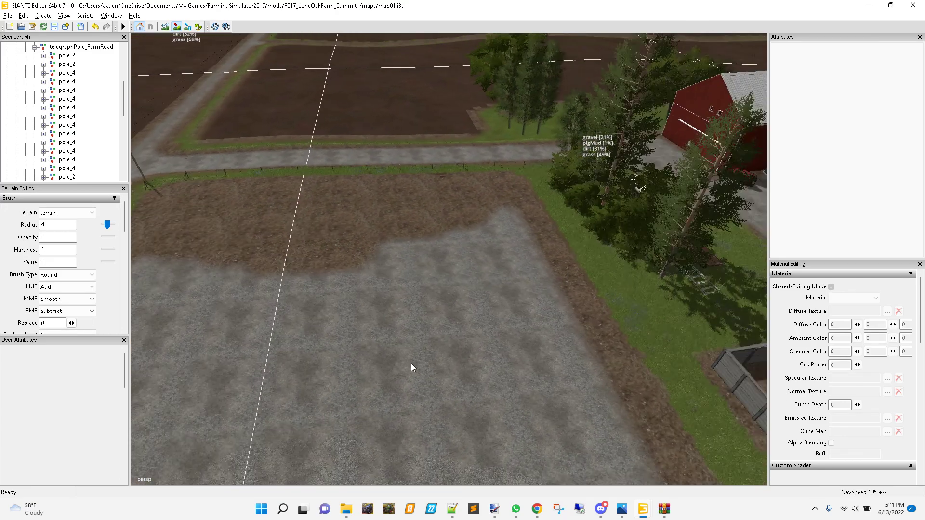
- Paint dirt over the gravel across the middle of the lot, up to and around the utility pole
scroll(413, 367, "up", 2)
mouse_move(356, 294)
left_mouse_down()
mouse_move(381, 252)
mouse_move(366, 241)
left_mouse_up()
mouse_move(481, 250)
left_mouse_down()
mouse_move(510, 330)
mouse_move(523, 423)
mouse_move(445, 231)
mouse_move(378, 407)
mouse_move(336, 262)
mouse_move(310, 421)
mouse_move(282, 244)
mouse_move(248, 371)
mouse_move(303, 380)
left_mouse_up()
right_click_drag(277, 390, 404, 365)
mouse_move(404, 365)
left_mouse_down()
mouse_move(390, 262)
mouse_move(370, 200)
mouse_move(345, 315)
mouse_move(450, 334)
mouse_move(534, 365)
mouse_move(605, 371)
left_mouse_up()
right_click_drag(604, 372, 573, 354)
mouse_move(392, 251)
left_mouse_down()
mouse_move(230, 264)
mouse_move(256, 350)
mouse_move(440, 263)
mouse_move(554, 268)
mouse_move(568, 325)
mouse_move(525, 371)
left_mouse_up()
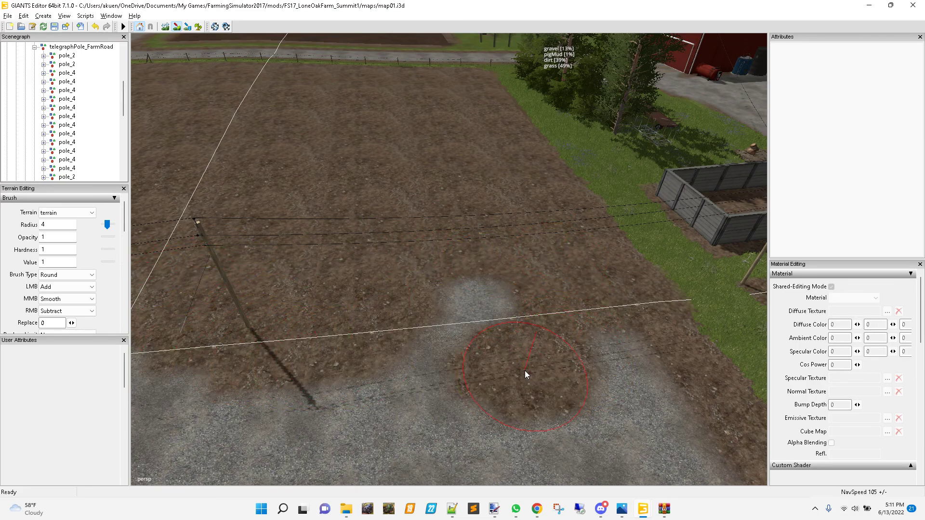
- Paint dirt over the lot's remaining main gravel area between the roadside fence, the barn and the grass strip
scroll(524, 371, "down", 5)
middle_click_drag(477, 386, 458, 359, "alt")
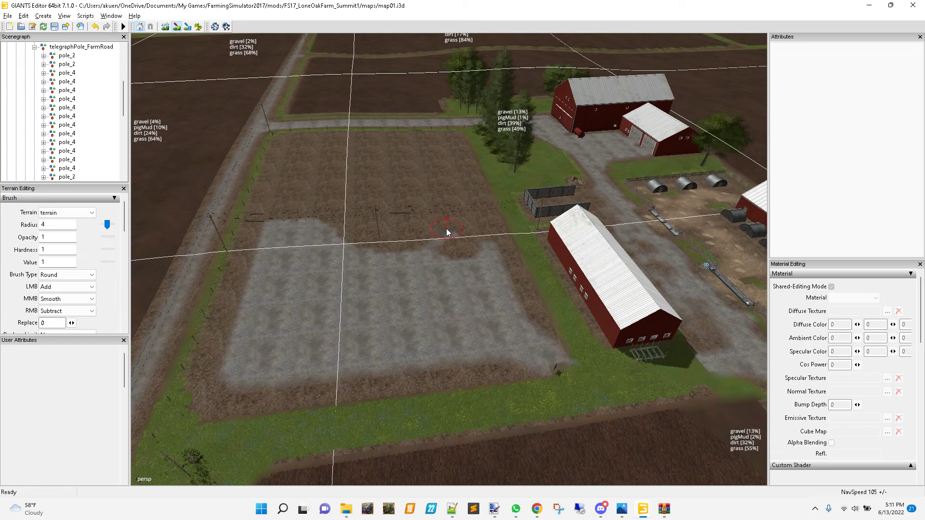
left_click_drag(447, 232, 432, 341)
mouse_move(507, 354)
left_mouse_down()
mouse_move(506, 289)
mouse_move(487, 247)
mouse_move(455, 328)
mouse_move(443, 302)
left_mouse_up()
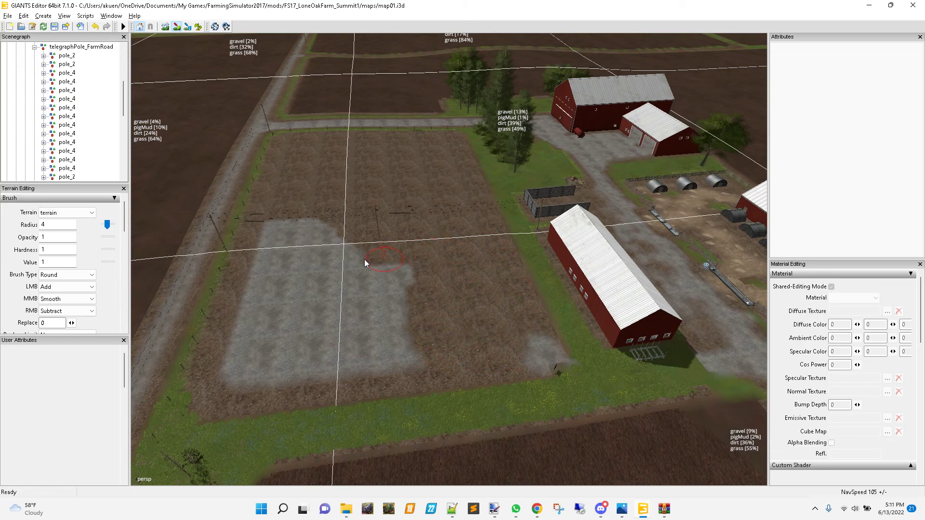
mouse_move(303, 228)
left_mouse_down()
mouse_move(277, 234)
mouse_move(247, 373)
mouse_move(372, 374)
mouse_move(411, 285)
mouse_move(385, 331)
mouse_move(337, 313)
mouse_move(325, 236)
mouse_move(301, 244)
mouse_move(277, 348)
mouse_move(314, 320)
mouse_move(320, 258)
mouse_move(343, 264)
left_mouse_up()
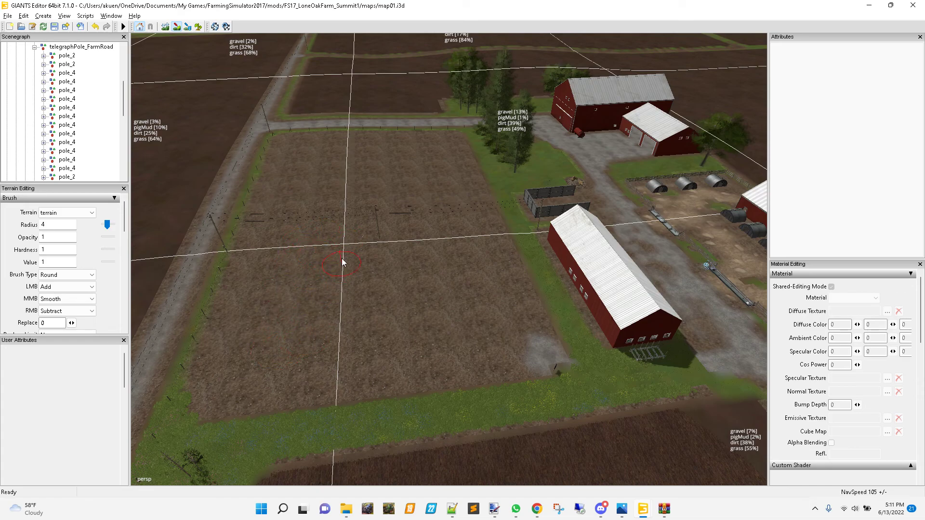
- Paint dirt over the leftover gravel patch around the small sign near the long red barn's corner
scroll(364, 261, "down", 5)
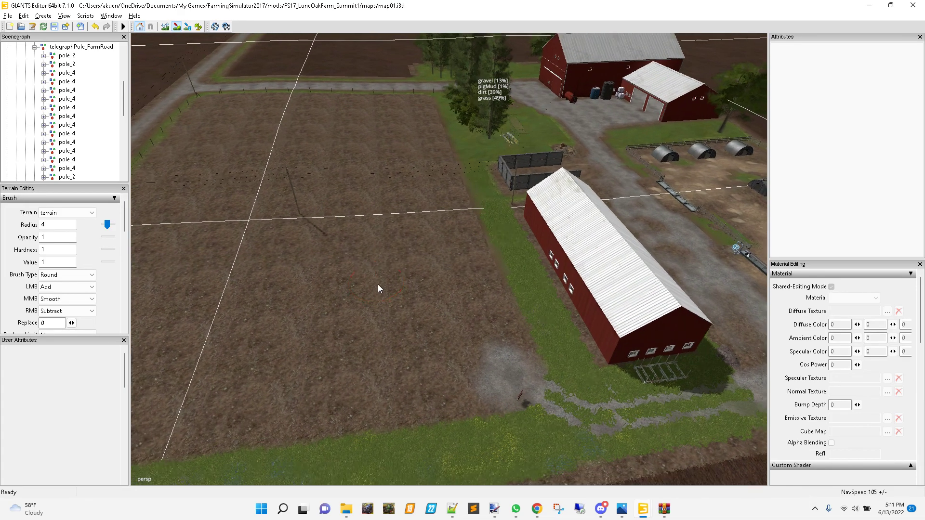
scroll(371, 279, "down", 5)
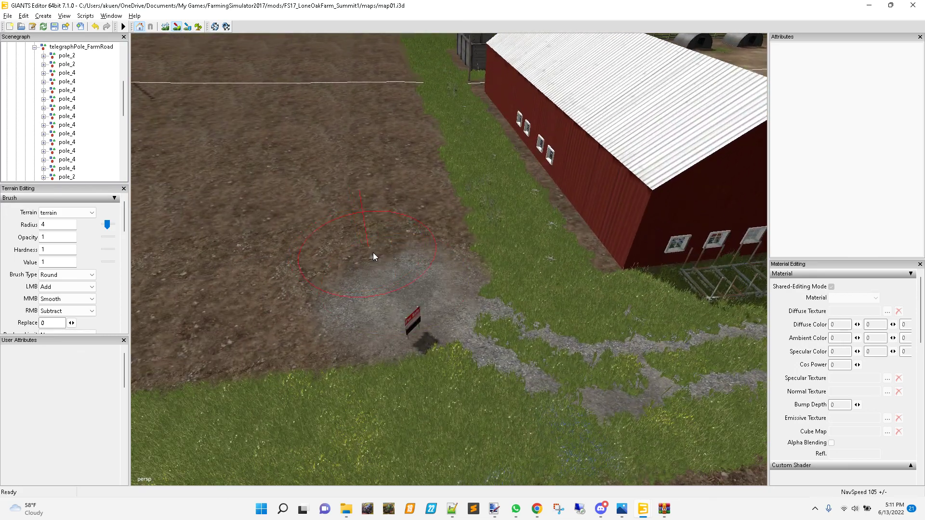
left_click_drag(391, 274, 388, 287)
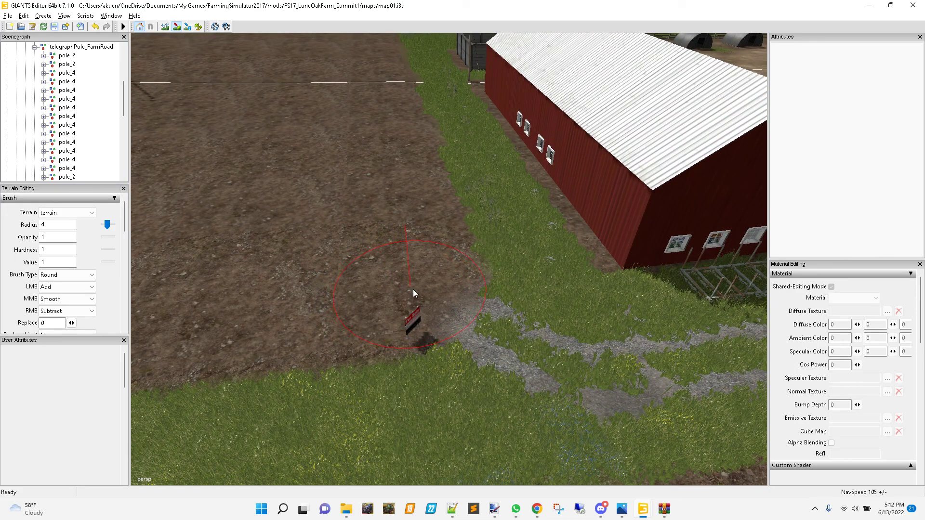
mouse_move(427, 295)
left_mouse_down()
mouse_move(453, 307)
mouse_move(463, 299)
left_mouse_up()
middle_click_drag(274, 241, 288, 291, "alt")
mouse_move(288, 291)
left_mouse_down("alt")
mouse_move(279, 296)
mouse_move(295, 296)
mouse_move(281, 311)
left_mouse_up("alt")
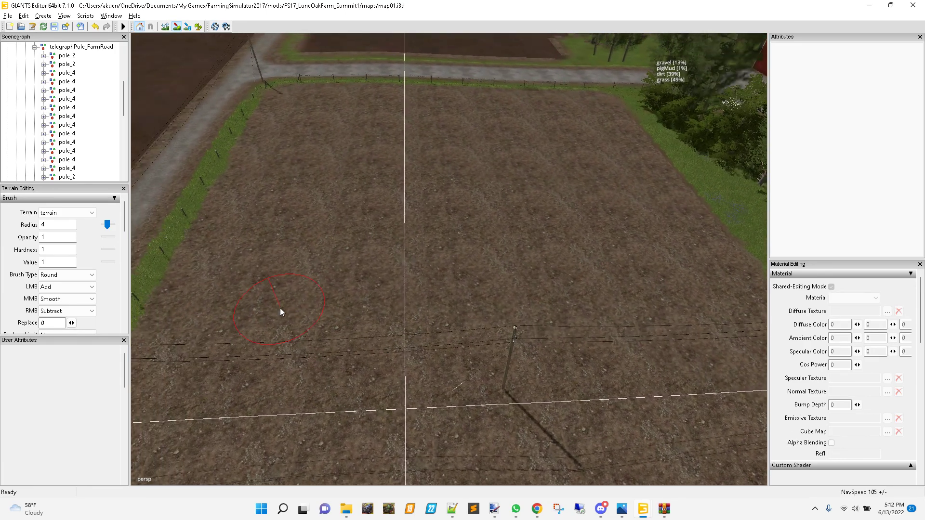
- Collapse telegraphPole_FarmRoad in the scenegraph and turn on foliage layer painting with the terrainDetail layer
left_click(34, 46)
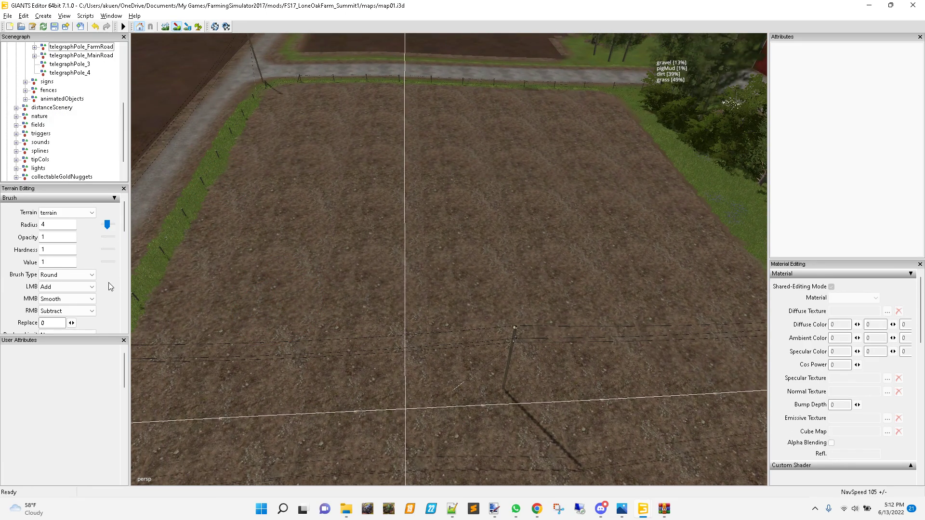
left_click(198, 27)
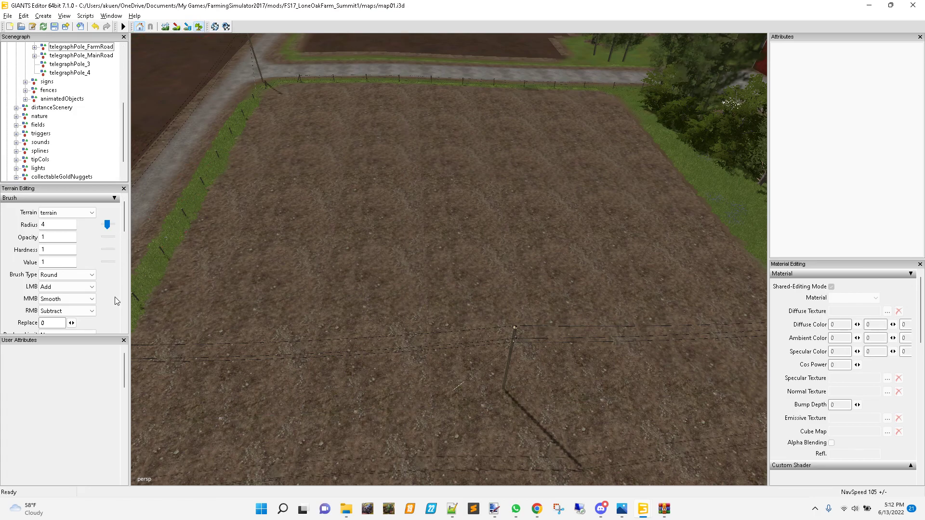
left_click_drag(127, 229, 127, 268)
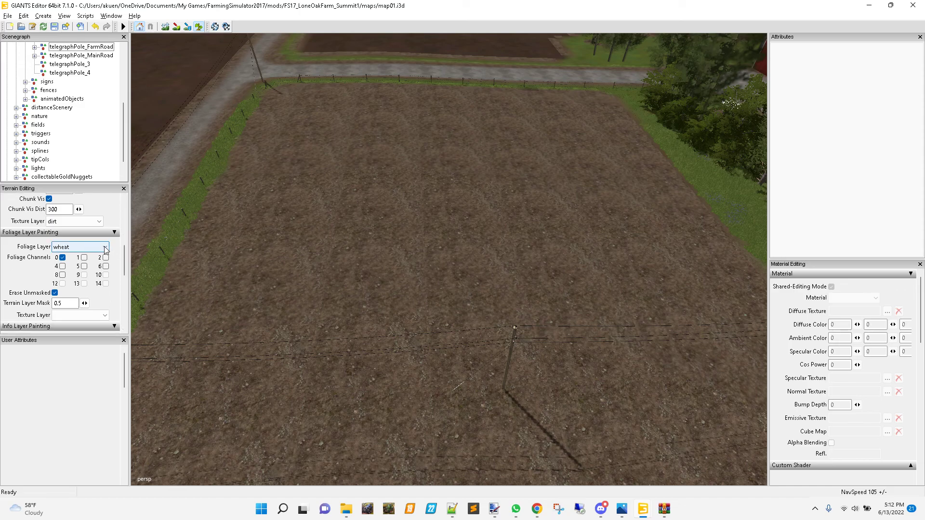
left_click(104, 247)
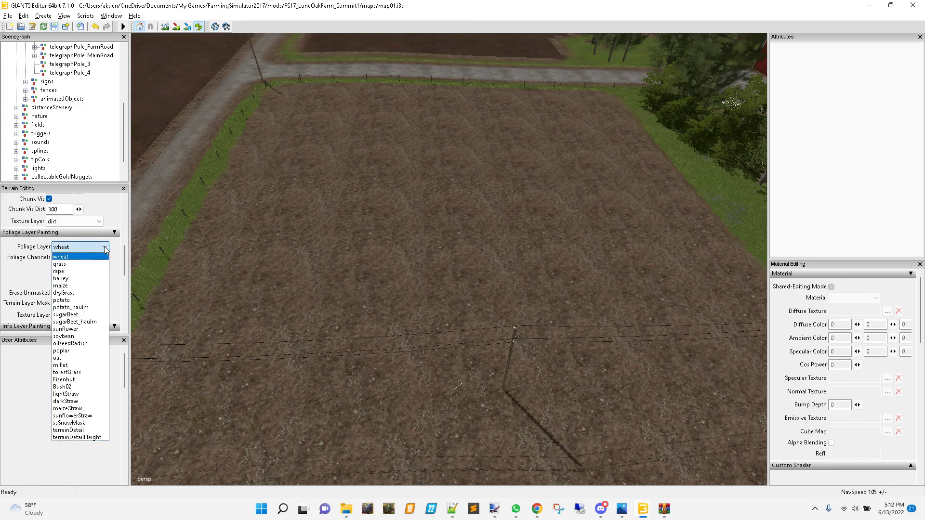
left_click(73, 430)
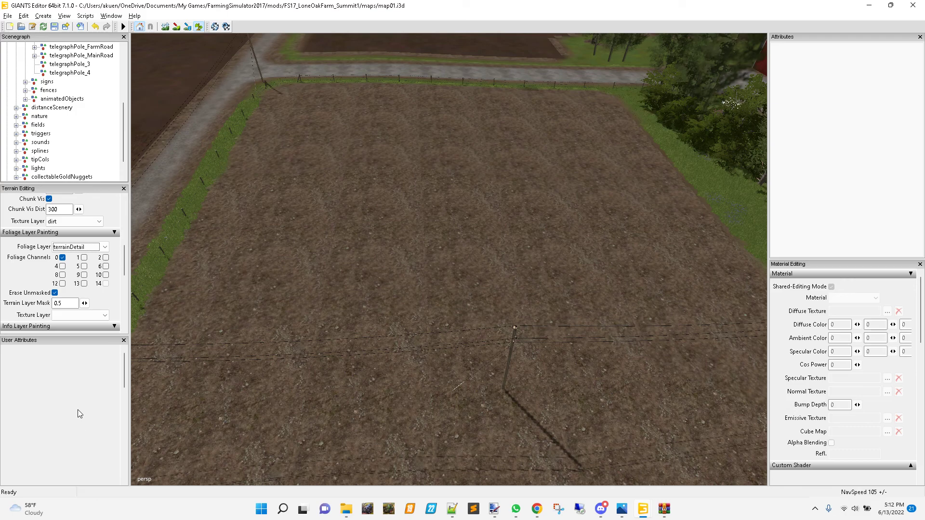
- Try a terrainDetail strip with foliage channels 0 and 1 near the utility pole and inspect its ground texture
left_click(84, 257)
left_click_drag(372, 249, 364, 333)
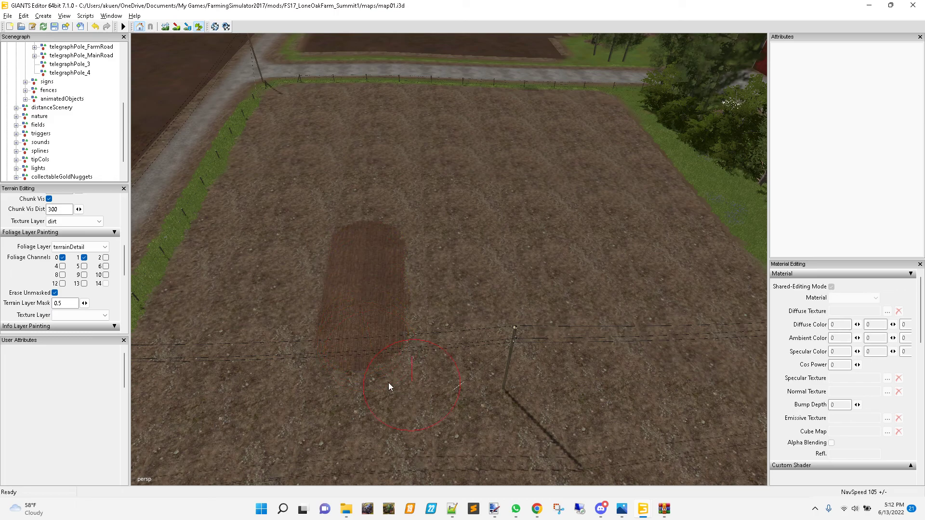
scroll(326, 362, "up", 5)
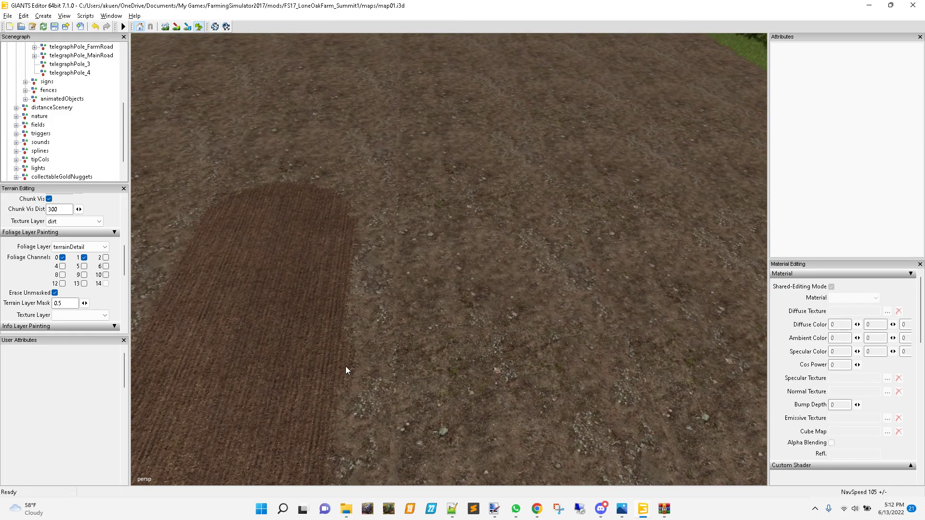
scroll(345, 366, "down", 3)
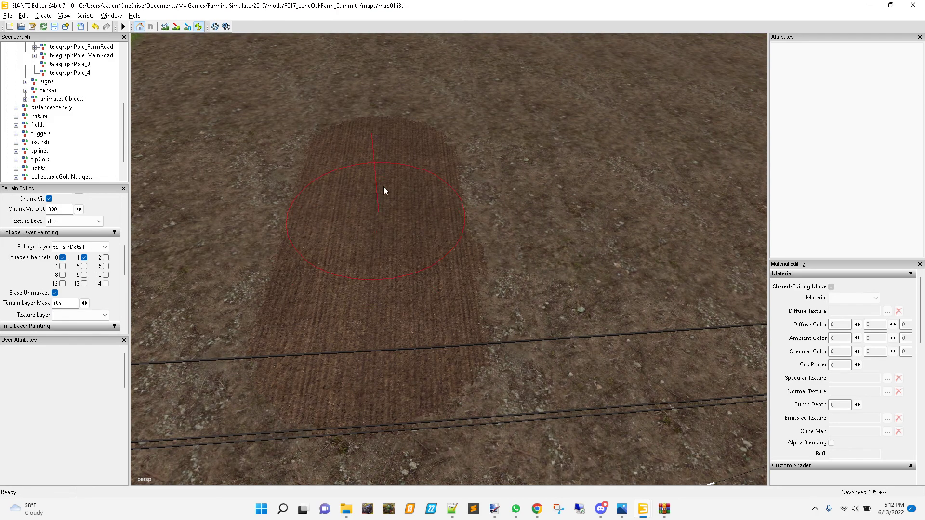
middle_click_drag(382, 189, 365, 245, "alt")
scroll(384, 248, "up", 4)
scroll(406, 247, "down", 5)
middle_click_drag(328, 294, 349, 221, "alt")
scroll(407, 257, "up", 2)
scroll(409, 256, "up", 3)
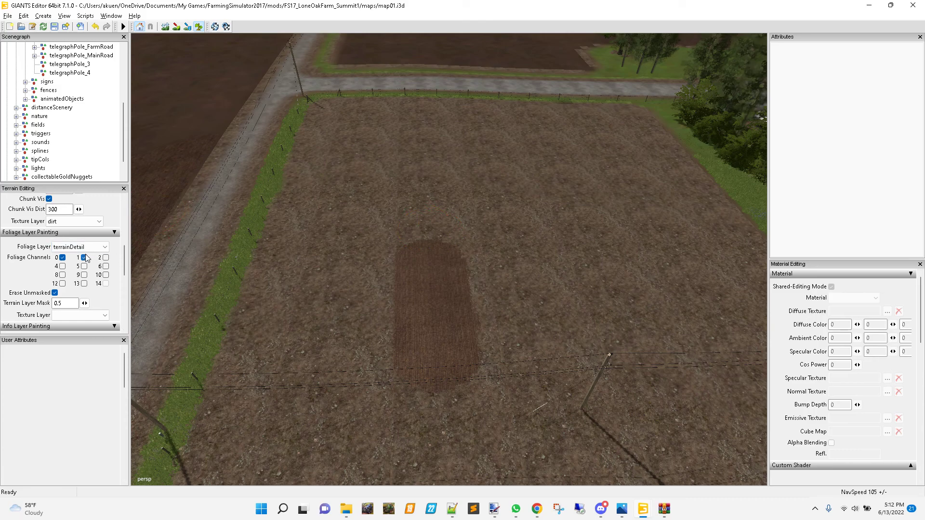
- Paint terrainDetail with only foliage channel 0 over the test strip and into the field corner by the road junction
mouse_move(436, 259)
left_mouse_down()
mouse_move(435, 349)
mouse_move(375, 251)
mouse_move(363, 390)
mouse_move(372, 197)
left_mouse_up()
middle_click_drag(383, 127, 404, 308, "alt")
scroll(410, 314, "up", 3)
scroll(419, 311, "down", 2)
mouse_move(421, 333)
left_mouse_down()
mouse_move(404, 308)
mouse_move(384, 303)
mouse_move(375, 409)
mouse_move(376, 383)
left_mouse_up()
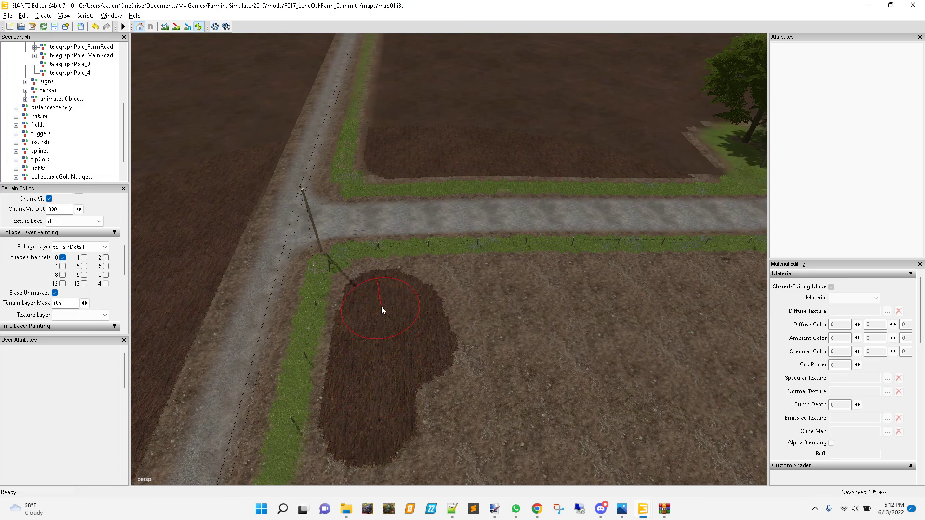
left_click_drag(379, 303, 422, 298)
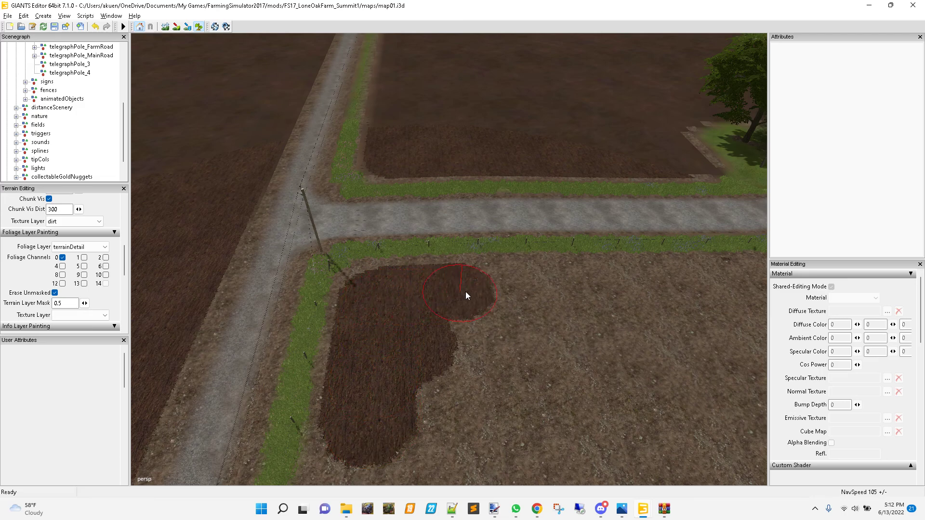
- Extend the terrainDetail ground along the field's far fence toward the corner beside the trees
middle_click_drag(625, 329, 594, 330, "alt")
left_click_drag(417, 323, 449, 317)
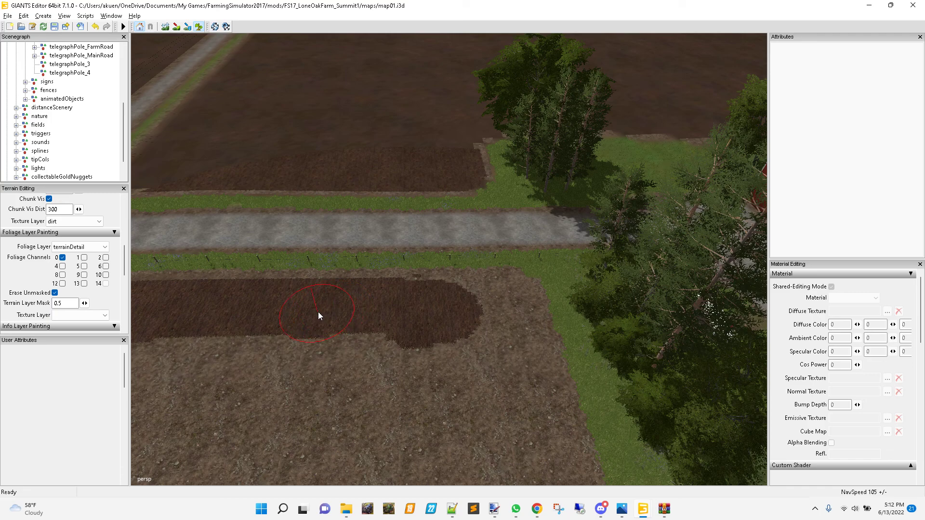
left_click_drag(433, 309, 478, 309)
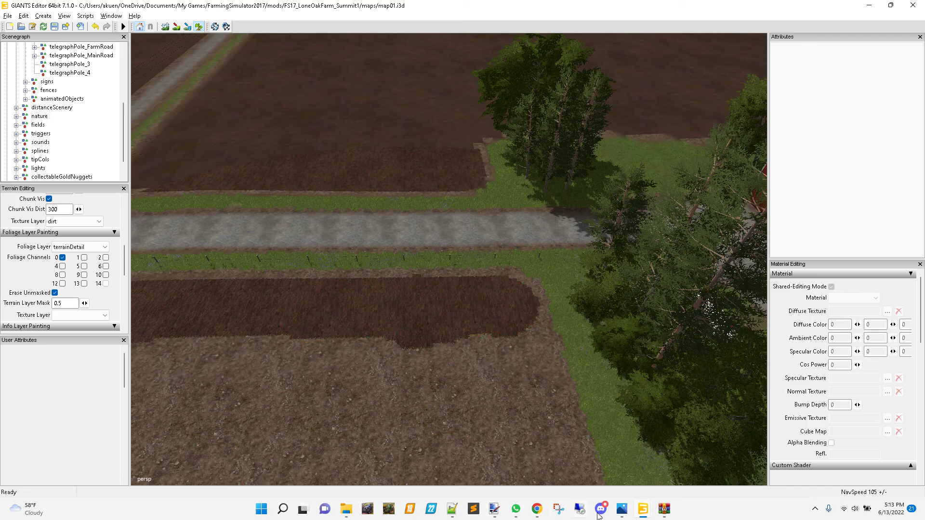
- Switch to the Old copy of map01.i3d and examine the original field's edges near the road junction
left_click(648, 510)
left_click(602, 460)
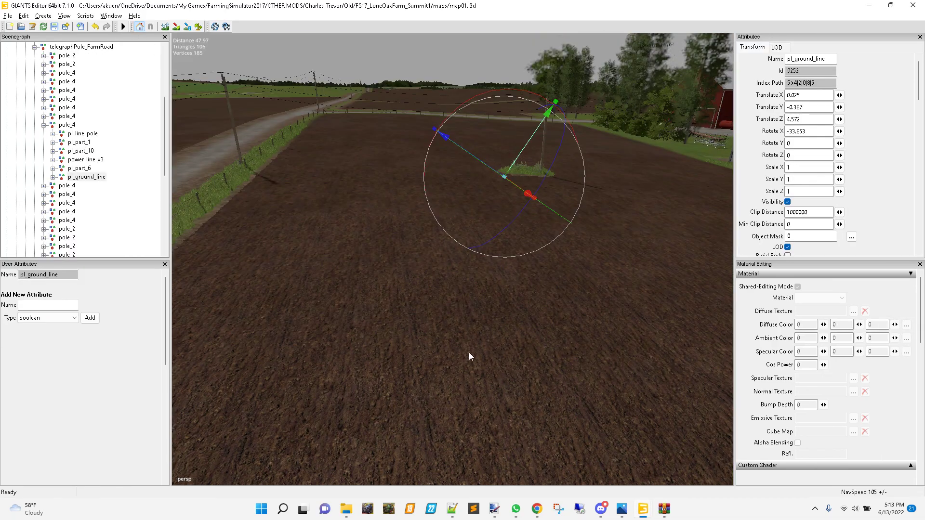
middle_click_drag(445, 311, 380, 358, "alt")
left_click_drag(380, 359, 383, 329, "alt")
scroll(319, 338, "up", 3)
scroll(361, 308, "down", 3)
scroll(392, 328, "down", 3)
scroll(386, 330, "up", 3)
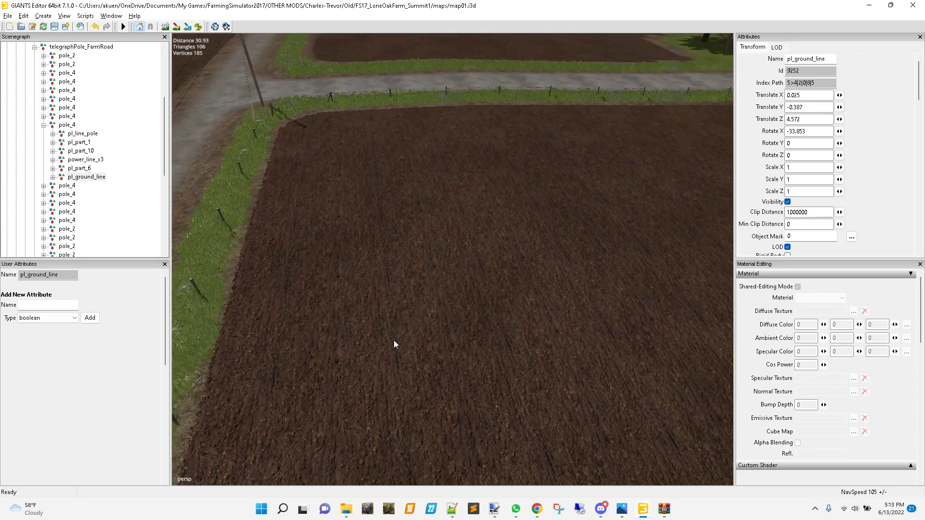
- Return to the mods copy of map01.i3d and fill out the terrainDetail ground in the field corner beside the trees
mouse_move(645, 510)
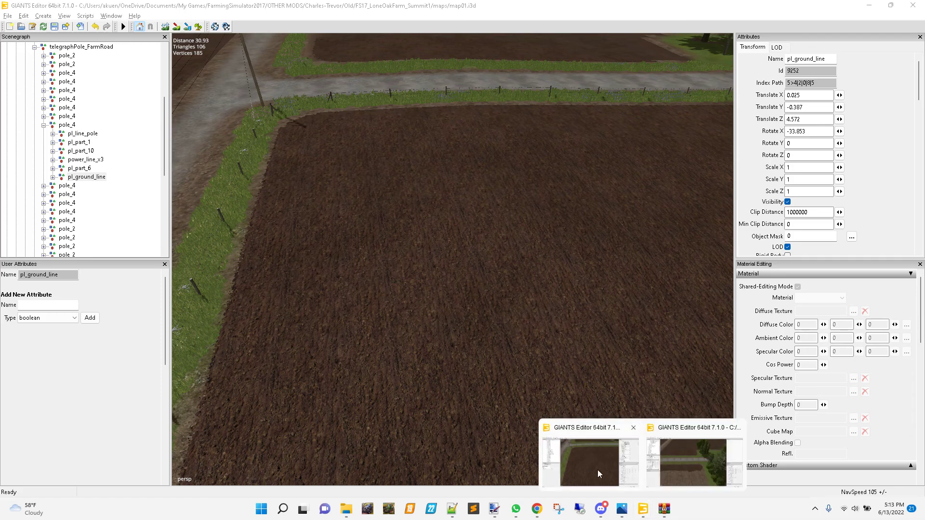
left_click(698, 472)
middle_click_drag(466, 262, 468, 268, "alt")
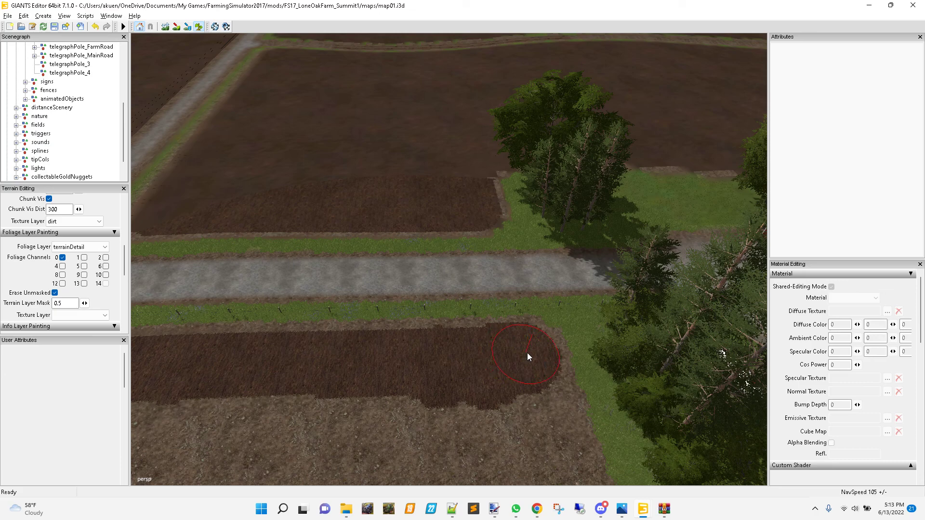
left_click_drag(438, 357, 377, 360)
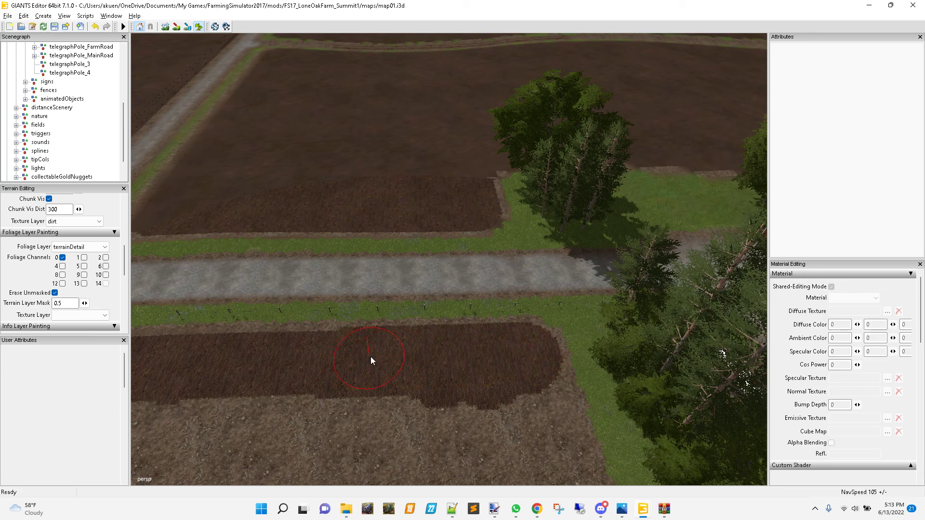
- Paint terrainDetail ground down the roadside part of the field from the corner by the road junction
middle_click_drag(354, 387, 373, 386, "alt")
mouse_move(237, 376)
left_mouse_down()
mouse_move(231, 367)
mouse_move(327, 358)
mouse_move(504, 355)
mouse_move(440, 355)
mouse_move(394, 424)
mouse_move(412, 389)
mouse_move(419, 248)
mouse_move(374, 227)
mouse_move(350, 225)
mouse_move(349, 240)
left_mouse_up()
scroll(394, 424, "up", 5)
right_click(347, 268)
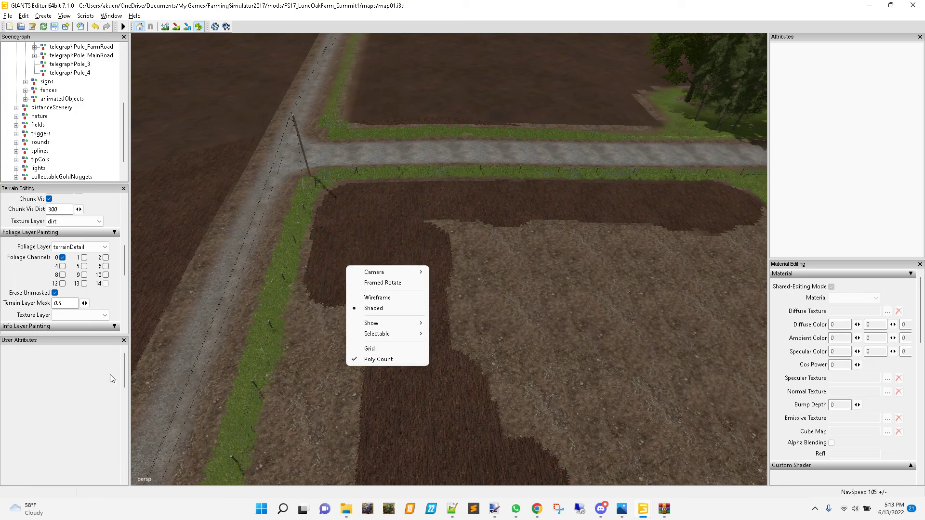
left_click(72, 382)
- Set the brush type to Square and paint terrainDetail ground along the roadside fence down to the utility pole
left_click_drag(124, 256, 122, 209)
left_click(91, 275)
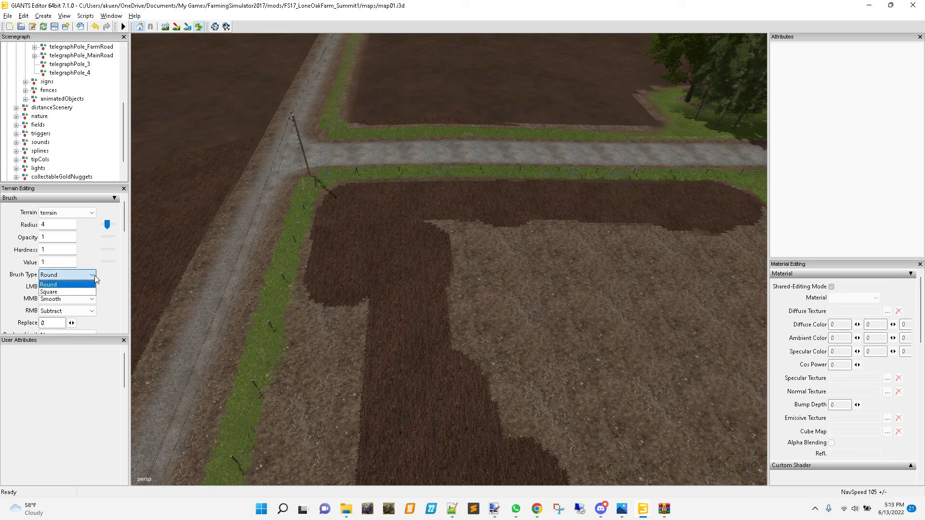
left_click(80, 292)
mouse_move(366, 331)
left_mouse_down()
mouse_move(355, 346)
mouse_move(342, 322)
mouse_move(344, 264)
mouse_move(326, 433)
left_mouse_up()
mouse_move(466, 346)
left_mouse_down()
mouse_move(464, 236)
mouse_move(484, 336)
mouse_move(467, 361)
mouse_move(479, 347)
mouse_move(473, 279)
mouse_move(457, 240)
mouse_move(466, 371)
mouse_move(490, 416)
mouse_move(594, 392)
mouse_move(580, 347)
left_mouse_up()
key("w")
right_click(456, 275)
left_click(458, 258)
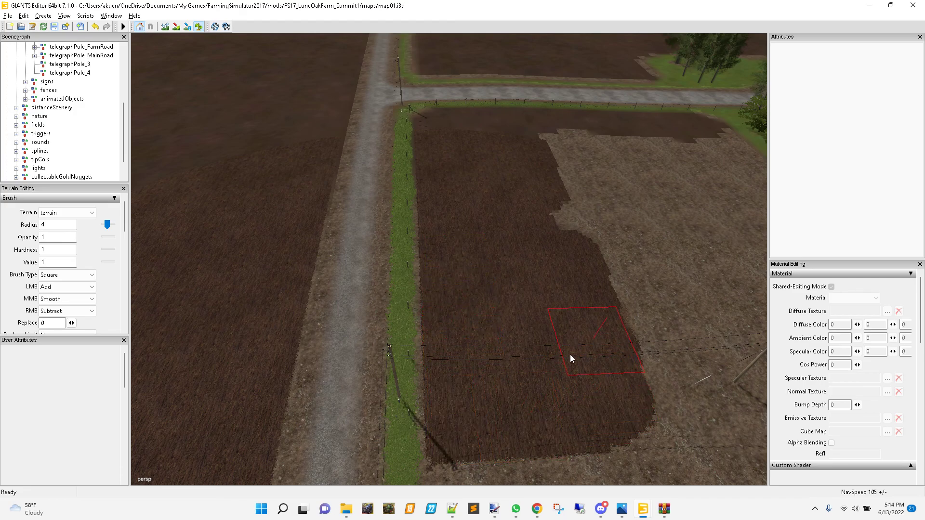
- Continue the square-brush terrainDetail ground along the fence past the pole toward the grass strip
key("w")
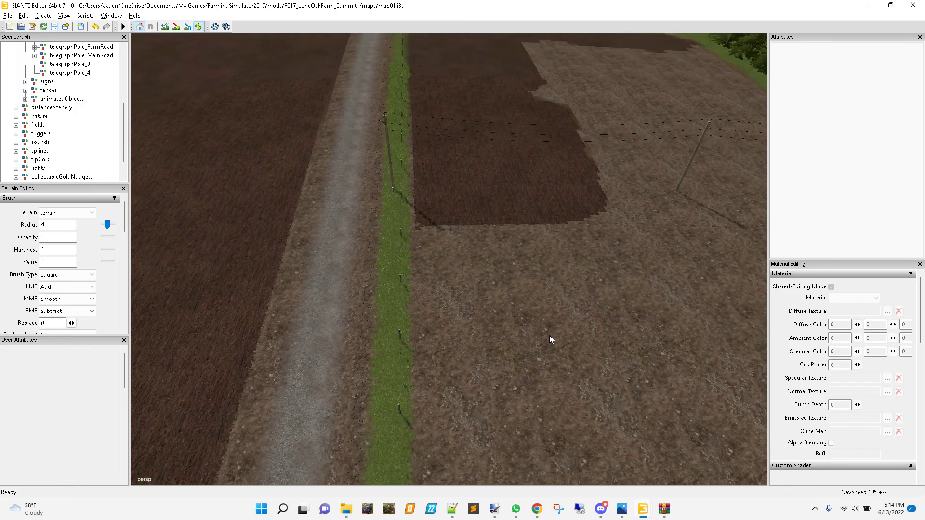
mouse_move(516, 262)
left_mouse_down()
mouse_move(498, 222)
mouse_move(462, 225)
mouse_move(481, 371)
mouse_move(544, 322)
mouse_move(607, 241)
mouse_move(642, 371)
mouse_move(570, 304)
mouse_move(459, 261)
left_mouse_up()
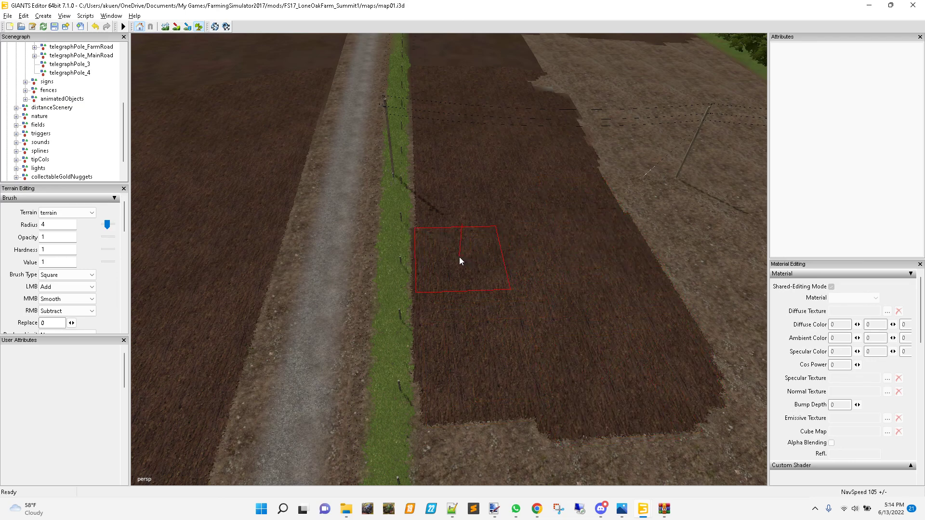
left_click_drag(453, 207, 457, 217)
scroll(502, 293, "down", 10)
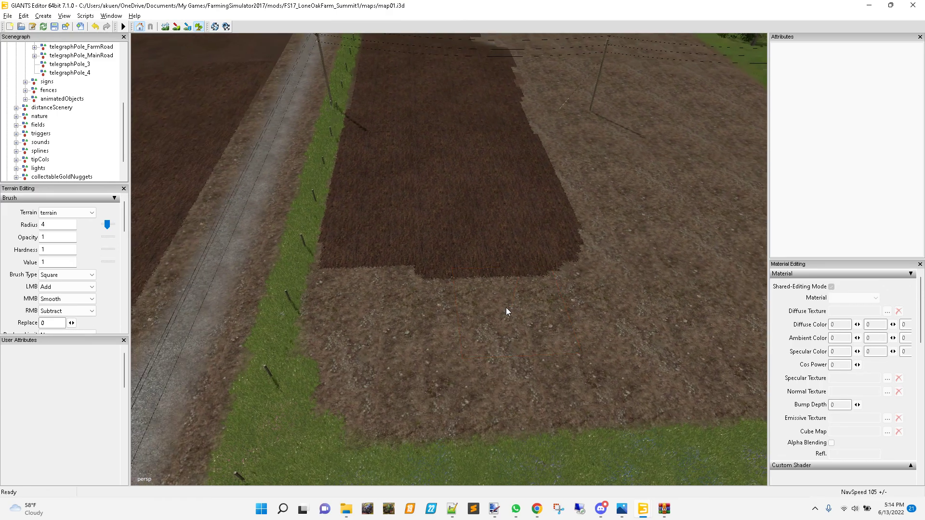
mouse_move(508, 248)
left_mouse_down()
mouse_move(452, 244)
mouse_move(453, 255)
mouse_move(489, 273)
left_mouse_up()
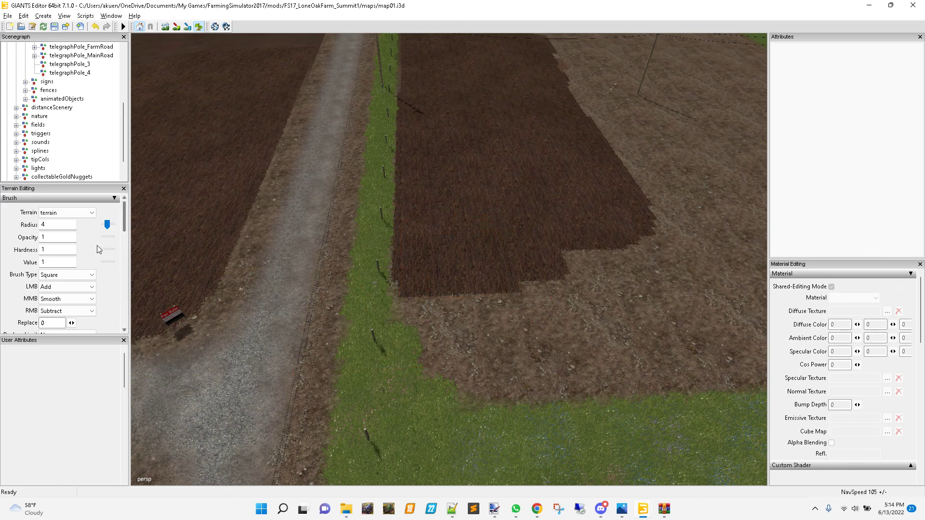
- Set the brush type to Round and paint terrainDetail ground into the field's corner beside the fence and grass strip
left_click(67, 275)
left_click(67, 287)
mouse_move(552, 251)
left_mouse_down()
mouse_move(515, 295)
mouse_move(457, 288)
mouse_move(486, 333)
mouse_move(586, 332)
mouse_move(571, 335)
mouse_move(617, 264)
mouse_move(580, 271)
left_mouse_up()
mouse_move(581, 271)
middle_mouse_down("alt")
mouse_move(580, 262)
mouse_move(573, 276)
middle_mouse_up("alt")
middle_click_drag(640, 287, 548, 301, "alt")
scroll(528, 301, "up", 3)
scroll(548, 301, "up", 2)
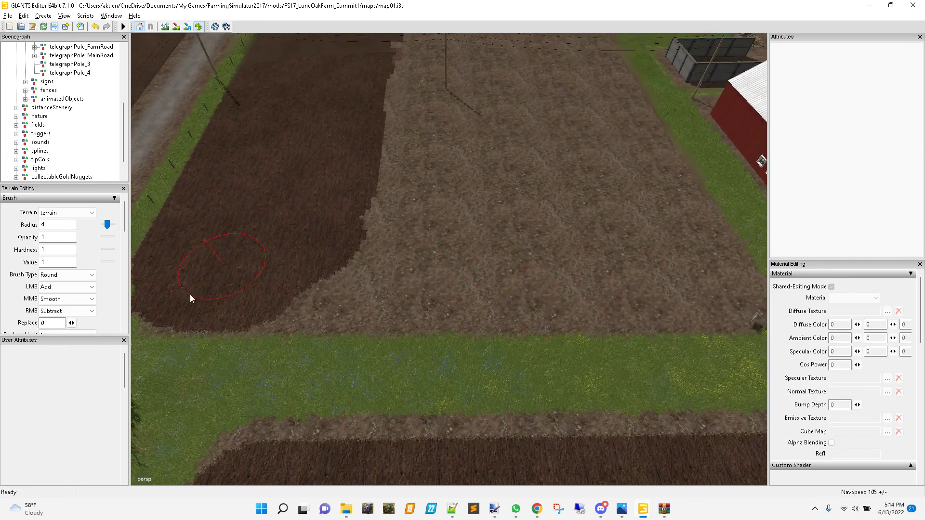
- Paint square-brush terrainDetail ground along the grass strip toward the red barn, and switch to the Round brush at the barn-side corner
left_click(91, 275)
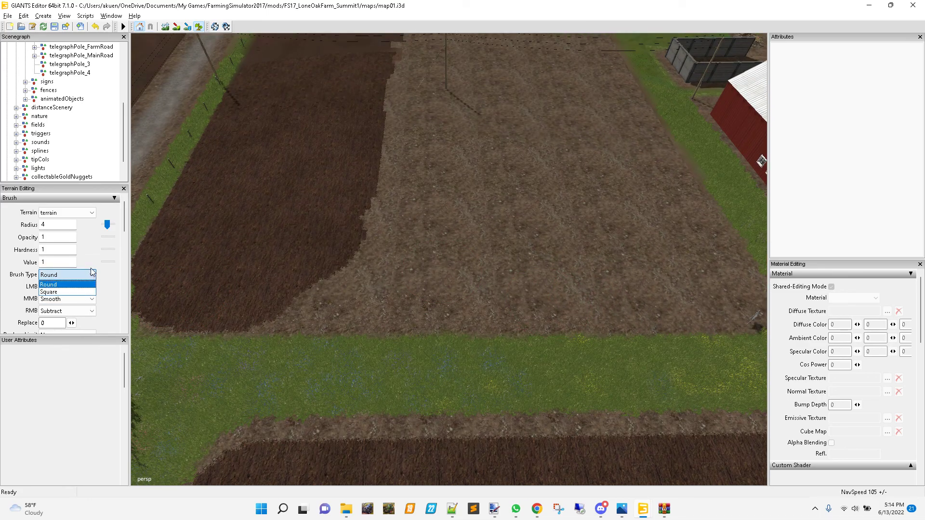
left_click(71, 289)
mouse_move(344, 258)
left_mouse_down()
mouse_move(380, 212)
mouse_move(290, 285)
mouse_move(299, 293)
mouse_move(388, 281)
mouse_move(384, 295)
mouse_move(565, 263)
mouse_move(632, 273)
mouse_move(614, 291)
mouse_move(461, 290)
mouse_move(551, 277)
mouse_move(543, 294)
mouse_move(617, 293)
left_mouse_up()
left_click(616, 294)
mouse_move(616, 293)
middle_mouse_down("alt")
mouse_move(608, 274)
mouse_move(592, 270)
middle_mouse_up("alt")
mouse_move(425, 219)
left_mouse_down()
mouse_move(486, 212)
mouse_move(480, 231)
mouse_move(448, 238)
mouse_move(443, 253)
left_mouse_up()
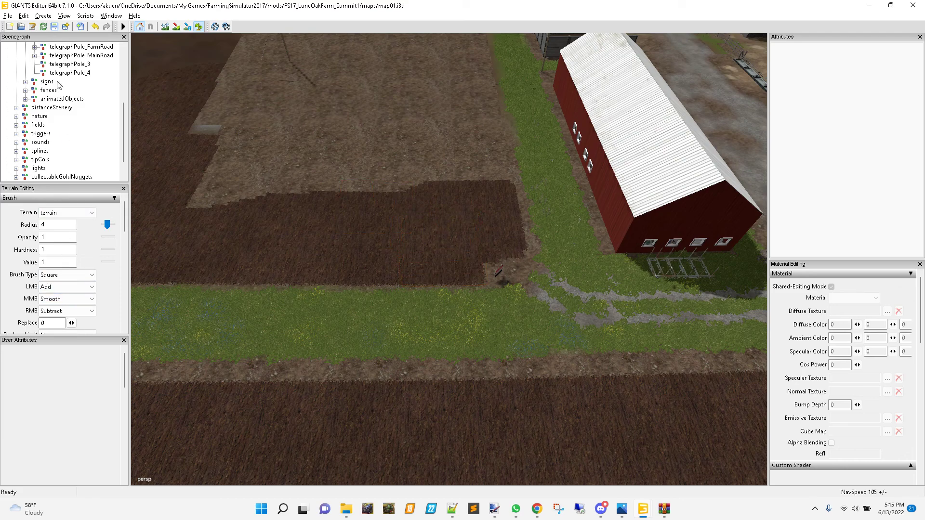
left_click(88, 276)
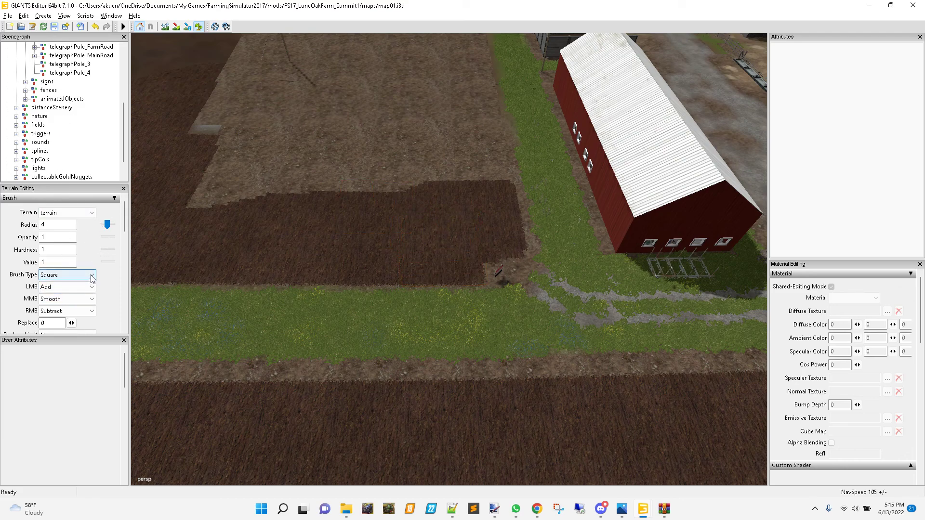
left_click(88, 284)
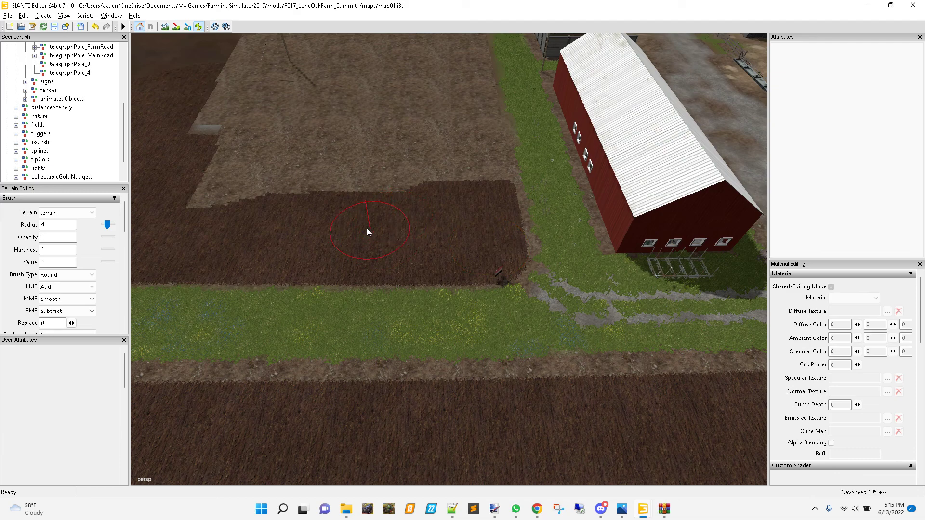
- Set the brush type to Square and paint terrainDetail ground from the tree-side corner down along the grass edge
middle_click_drag(330, 201, 344, 223, "alt")
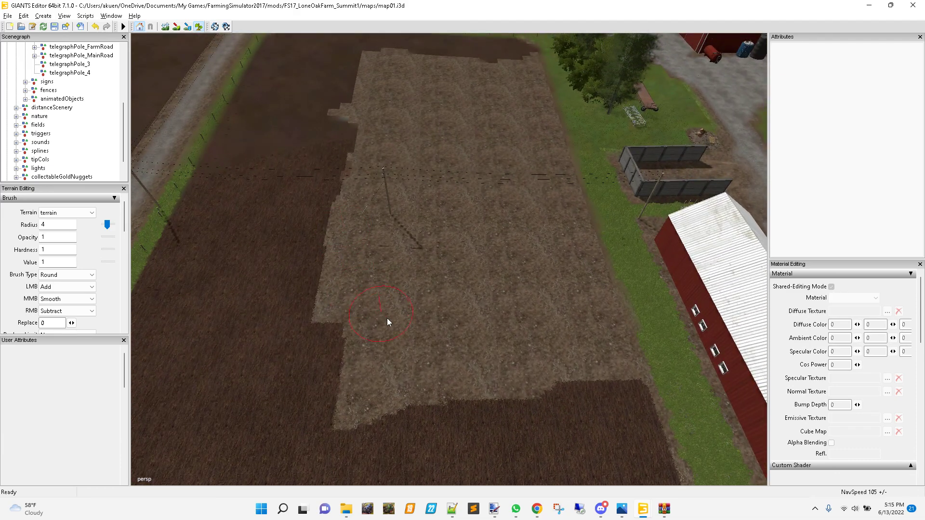
mouse_move(386, 318)
middle_mouse_down("alt")
mouse_move(394, 311)
mouse_move(383, 321)
mouse_move(401, 339)
mouse_move(423, 321)
middle_mouse_up("alt")
scroll(427, 314, "up", 5)
left_click(91, 274)
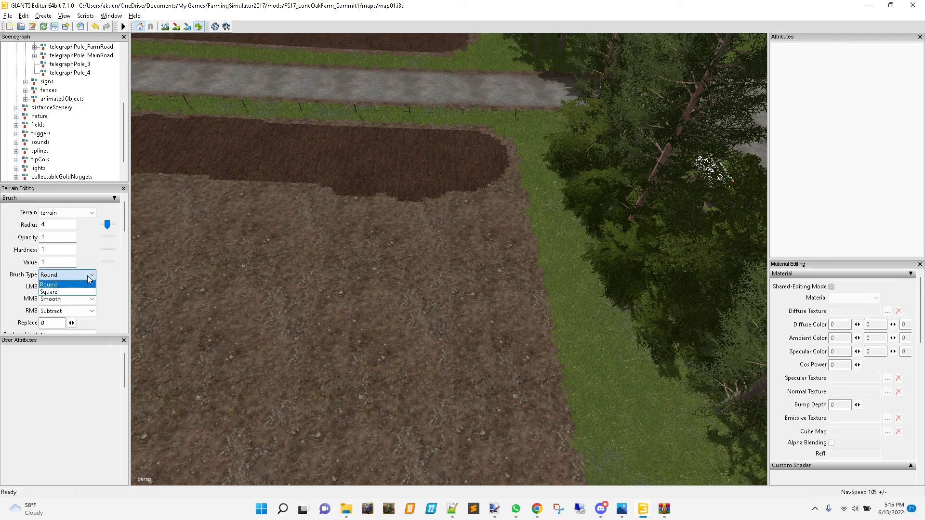
left_click(58, 289)
mouse_move(431, 201)
left_mouse_down()
mouse_move(460, 191)
mouse_move(477, 173)
mouse_move(462, 246)
mouse_move(480, 227)
mouse_move(487, 310)
mouse_move(488, 299)
mouse_move(381, 218)
mouse_move(340, 360)
mouse_move(386, 325)
left_mouse_up()
right_click(475, 197)
left_click(450, 200)
- Continue the square-brush terrainDetail ground along the grass edge past the silage bunker and barn to the already painted ground
scroll(376, 324, "down", 3)
middle_click_drag(374, 323, 371, 312, "alt")
mouse_move(404, 201)
left_mouse_down()
mouse_move(412, 176)
mouse_move(437, 175)
mouse_move(444, 186)
mouse_move(444, 167)
mouse_move(447, 316)
mouse_move(437, 354)
mouse_move(372, 295)
mouse_move(284, 243)
mouse_move(353, 294)
left_mouse_up()
middle_click_drag(351, 292, 348, 276, "alt")
scroll(348, 276, "down", 5)
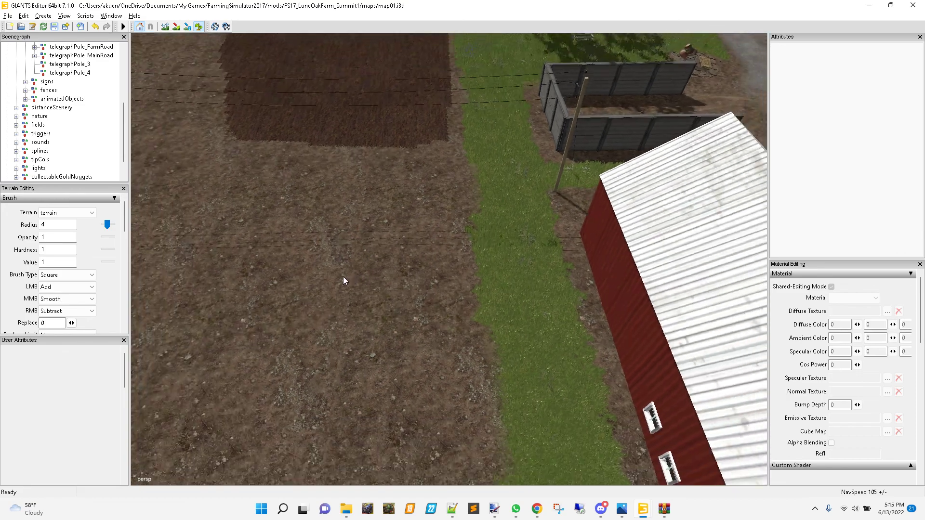
mouse_move(412, 154)
left_mouse_down()
mouse_move(407, 294)
mouse_move(351, 294)
mouse_move(289, 217)
mouse_move(322, 357)
mouse_move(346, 222)
mouse_move(385, 138)
mouse_move(384, 200)
left_mouse_up()
key("s")
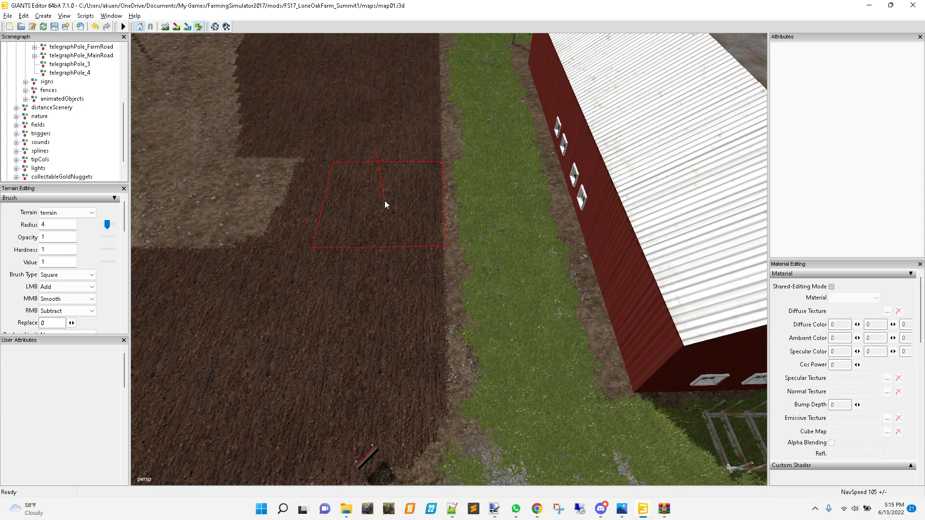
key("s")
- Fill the middle of the field with terrainDetail ground, leaving only a patch of dirt around the utility pole
scroll(358, 287, "up", 4)
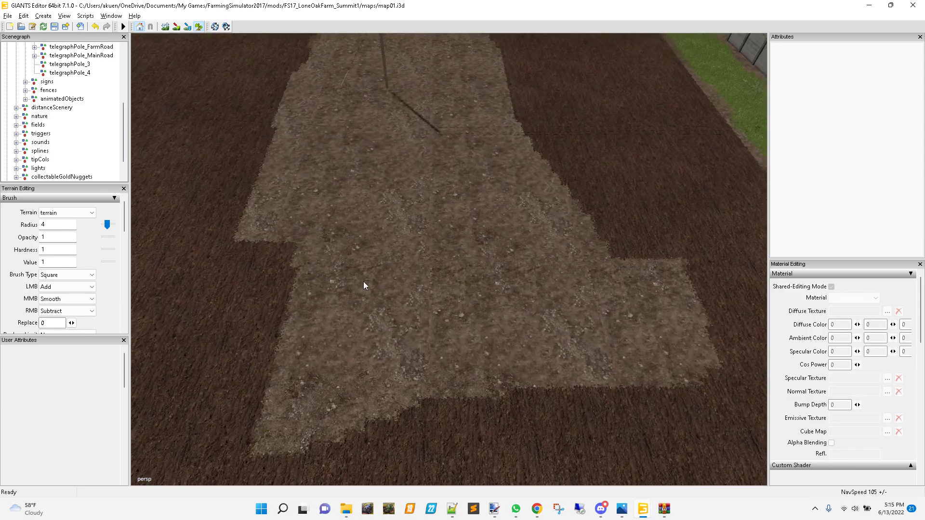
scroll(481, 249, "down", 2)
mouse_move(547, 220)
left_mouse_down()
mouse_move(398, 215)
mouse_move(363, 306)
mouse_move(491, 323)
mouse_move(583, 251)
mouse_move(367, 269)
left_mouse_up()
middle_click_drag(367, 267, 384, 289, "alt")
mouse_move(436, 130)
left_mouse_down()
mouse_move(389, 158)
mouse_move(394, 244)
mouse_move(438, 188)
mouse_move(427, 143)
mouse_move(420, 228)
left_mouse_up()
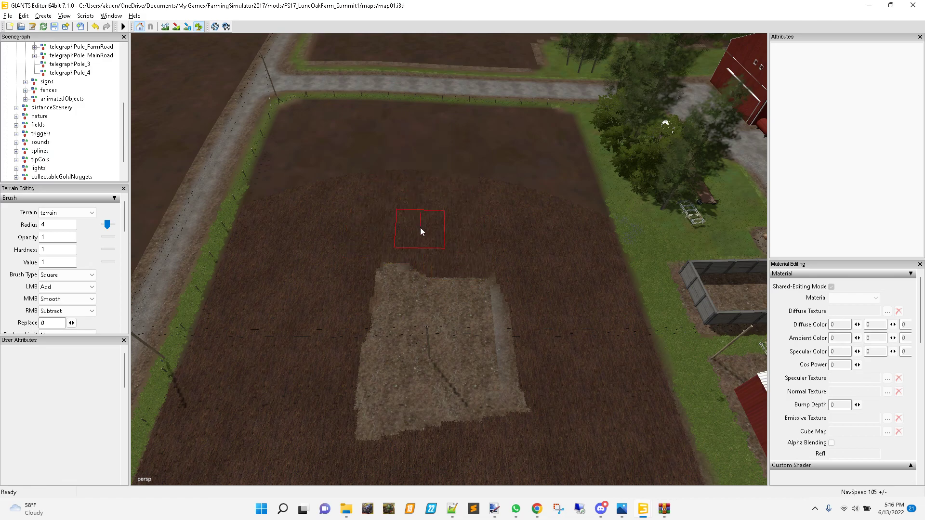
scroll(406, 256, "up", 3)
mouse_move(531, 269)
left_mouse_down()
mouse_move(384, 286)
mouse_move(448, 168)
mouse_move(494, 123)
mouse_move(464, 207)
left_mouse_up()
mouse_move(463, 206)
middle_mouse_down("alt")
mouse_move(467, 252)
mouse_move(474, 200)
mouse_move(498, 185)
middle_mouse_up("alt")
mouse_move(580, 144)
left_mouse_down()
mouse_move(579, 253)
mouse_move(393, 299)
mouse_move(322, 249)
mouse_move(327, 162)
mouse_move(385, 112)
mouse_move(507, 124)
mouse_move(496, 155)
left_mouse_up()
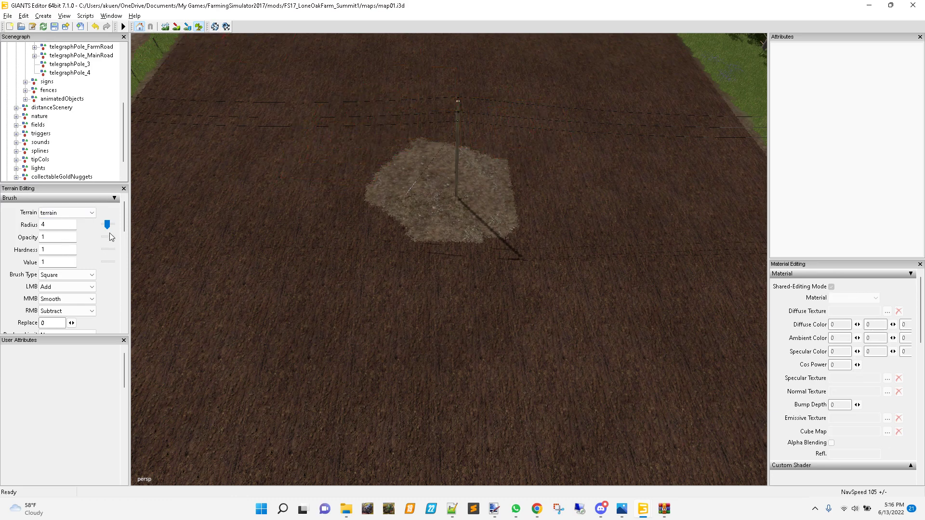
- Set the brush type to Round and trim the dirt patch around the utility pole into a rounded shape
left_click(59, 274)
left_click(62, 285)
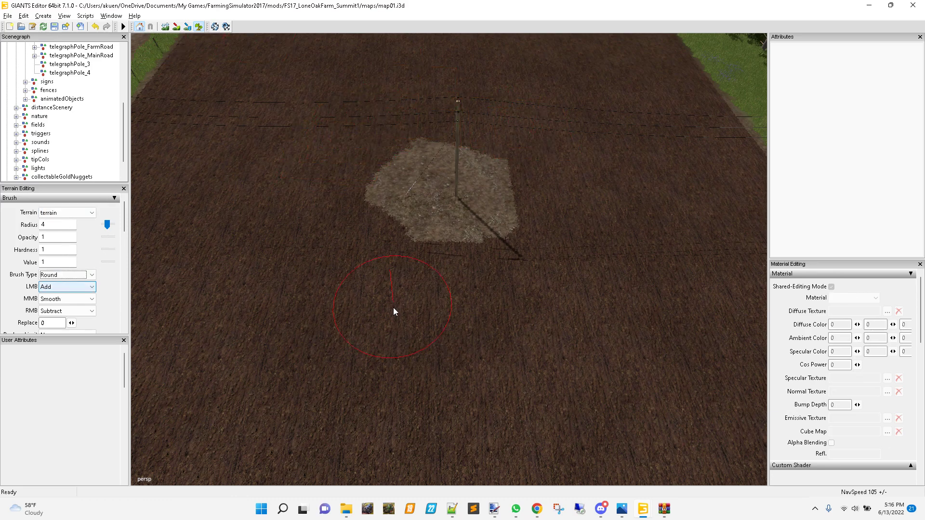
scroll(397, 316, "up", 4)
mouse_move(370, 351)
left_mouse_down()
mouse_move(362, 367)
mouse_move(429, 369)
mouse_move(519, 349)
mouse_move(570, 280)
mouse_move(559, 208)
mouse_move(463, 172)
mouse_move(428, 171)
left_mouse_up()
right_click_drag(427, 168, 354, 191)
left_click(320, 174)
mouse_move(321, 177)
left_mouse_down()
mouse_move(305, 270)
mouse_move(315, 303)
mouse_move(345, 335)
mouse_move(415, 357)
mouse_move(519, 349)
left_mouse_up()
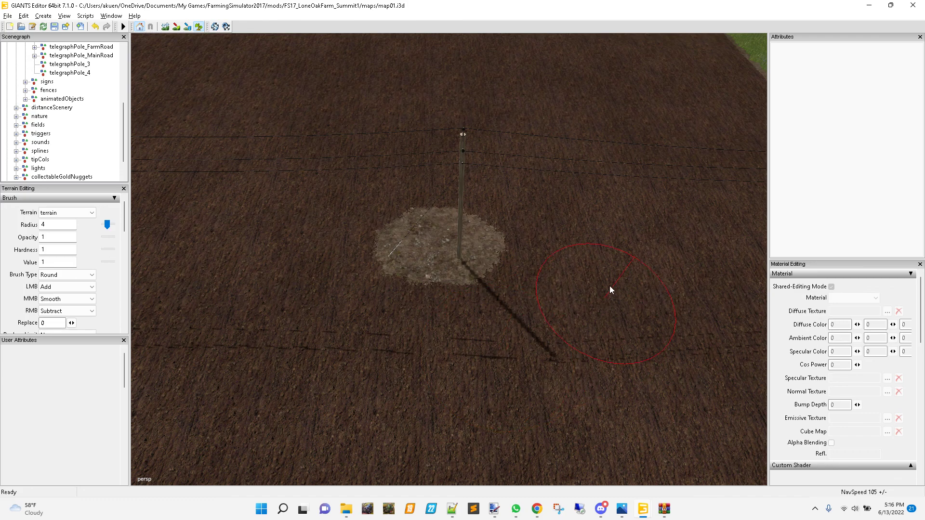
- Compare the patch around the utility pole with the old map in the other GIANTS Editor window
mouse_move(643, 508)
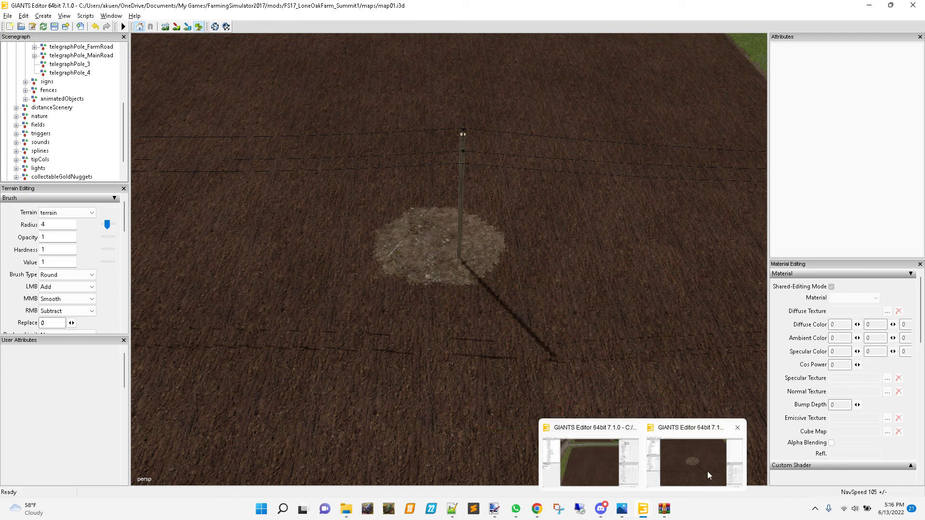
left_click(597, 467)
middle_click_drag(508, 332, 455, 301, "alt")
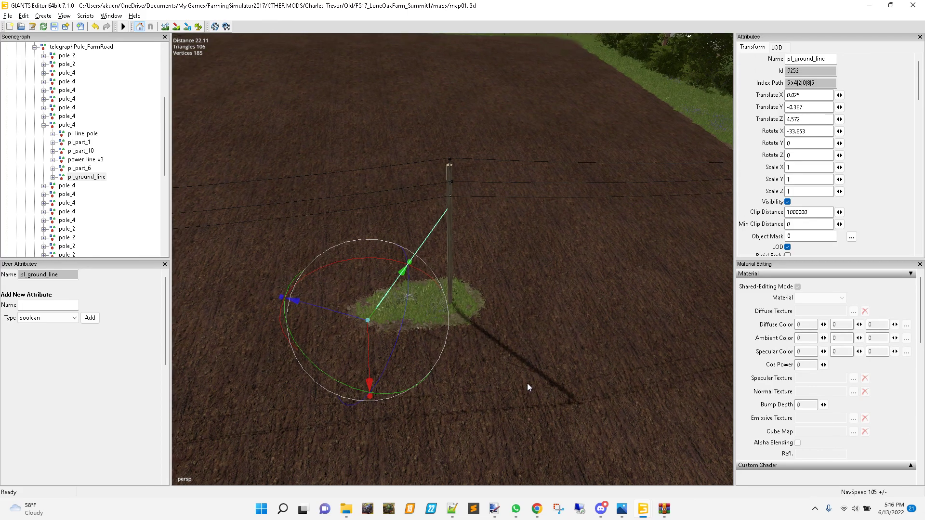
mouse_move(650, 511)
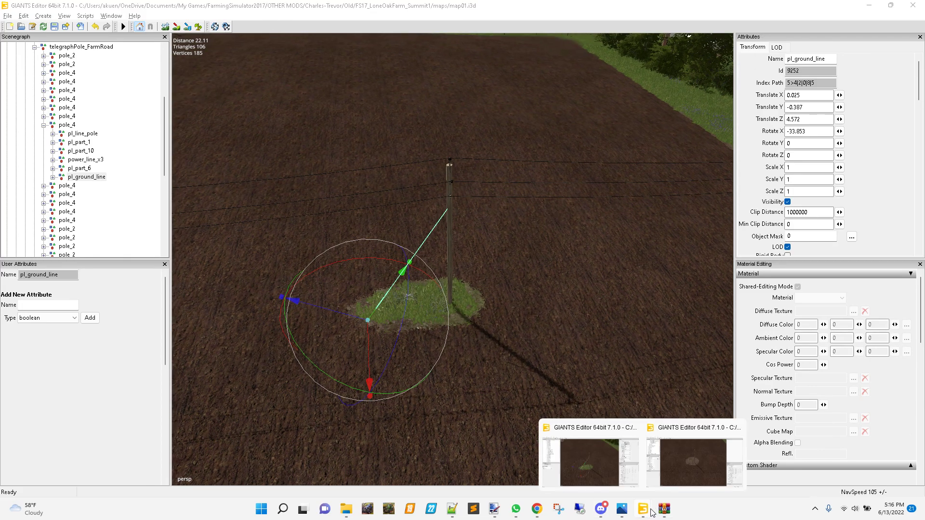
left_click(587, 466)
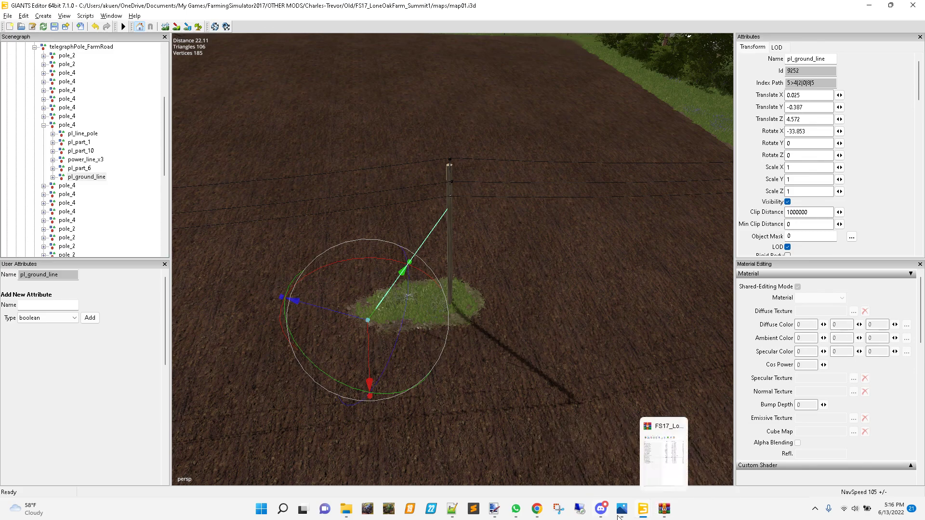
left_click(643, 509)
- Paint terrainDetail ground along the sides of the pole's dirt patch to narrow it into an elongated shape
left_click_drag(386, 346, 492, 352, "alt")
scroll(492, 352, "down", 3)
middle_click_drag(490, 352, 523, 352, "alt")
left_click_drag(383, 328, 471, 327, "alt")
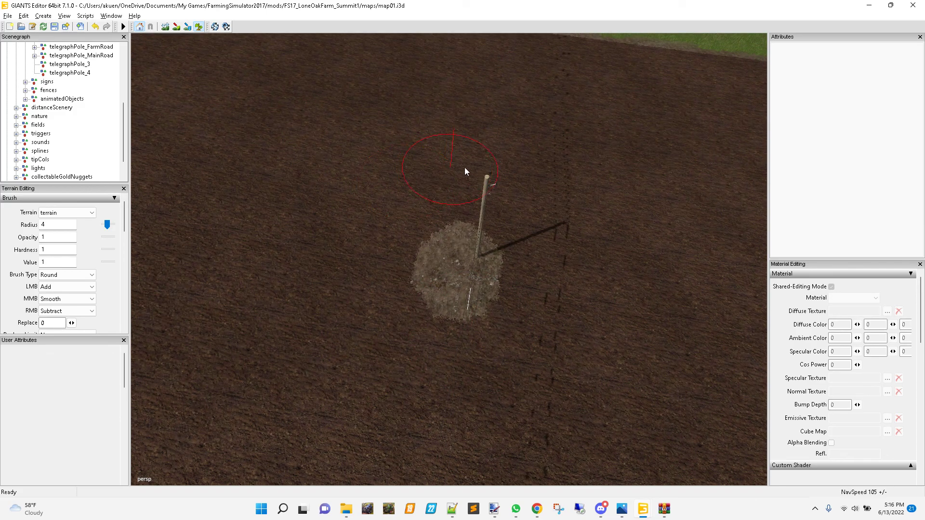
right_click(450, 191)
left_click(470, 164)
mouse_move(452, 184)
left_mouse_down()
mouse_move(403, 241)
mouse_move(388, 292)
mouse_move(392, 334)
left_mouse_up()
mouse_move(419, 370)
left_mouse_down()
mouse_move(482, 394)
mouse_move(409, 339)
mouse_move(414, 328)
mouse_move(397, 302)
mouse_move(410, 306)
mouse_move(404, 331)
left_mouse_up()
key("d")
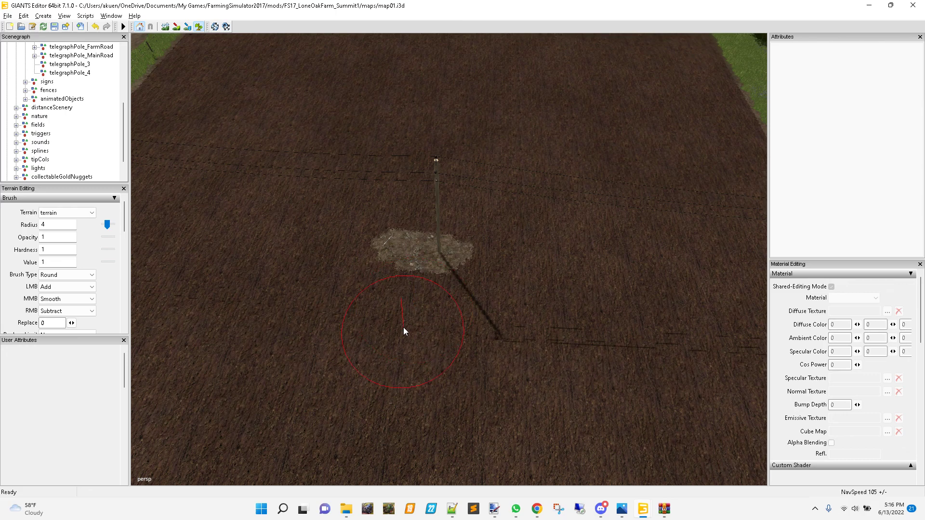
- Examine the grass patch around the pole in the old map's window up close, and return to the new map
mouse_move(643, 508)
left_click(588, 464)
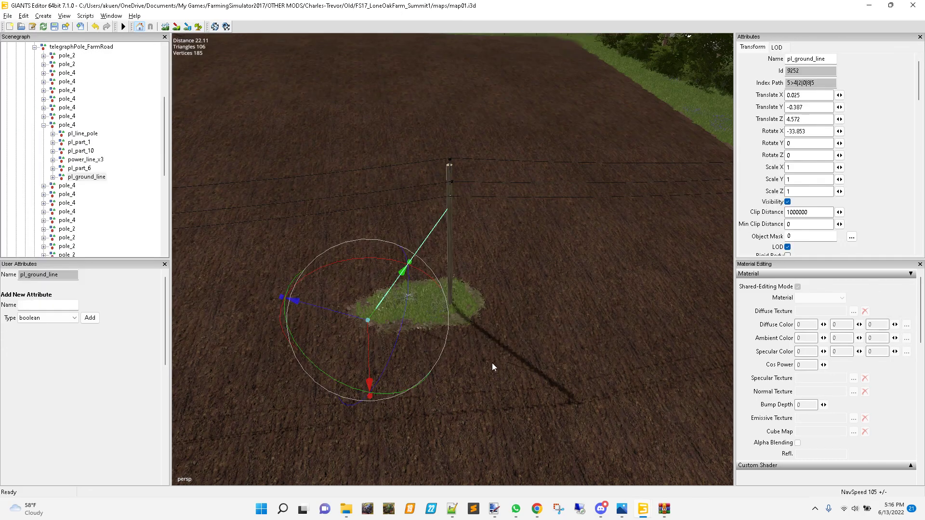
scroll(403, 357, "up", 5)
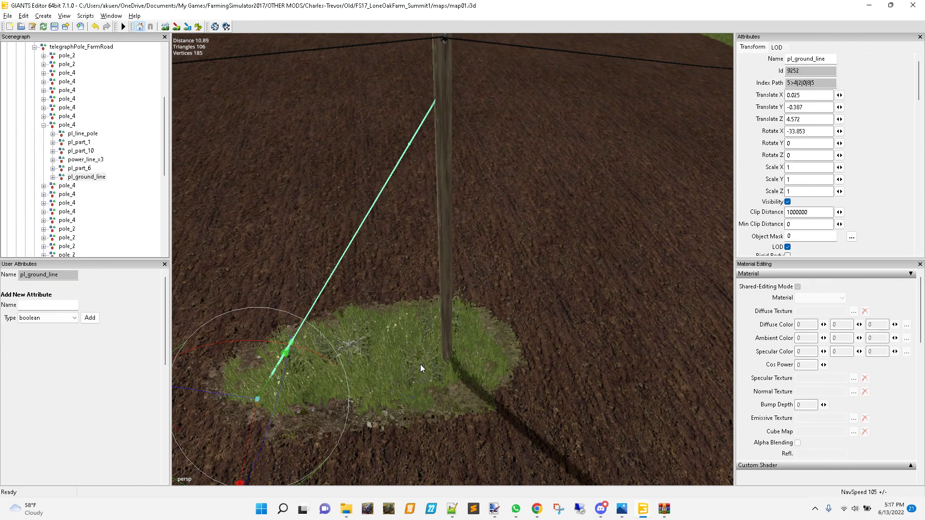
scroll(420, 365, "down", 3)
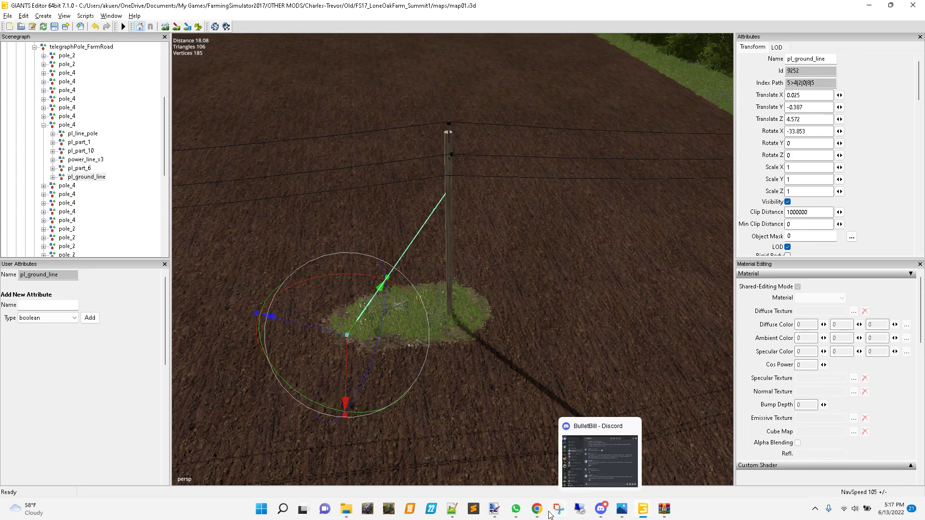
left_click(695, 476)
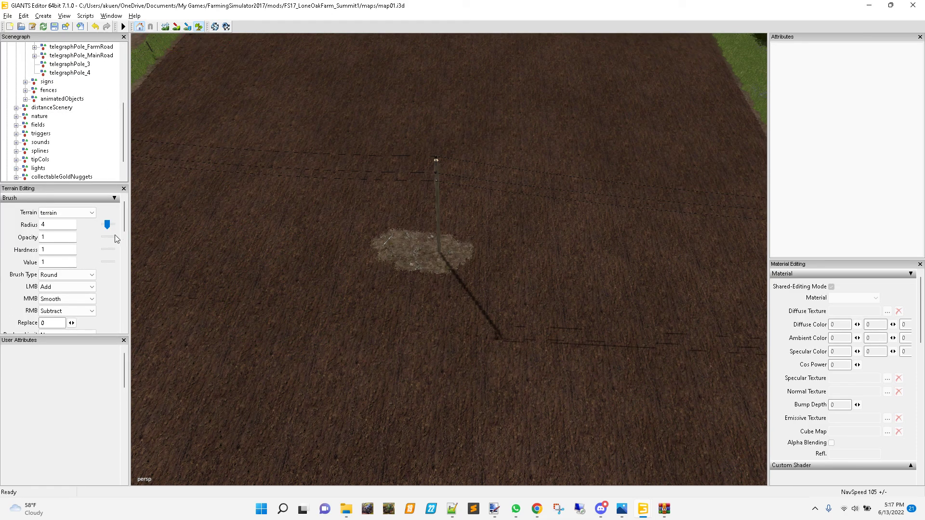
- Set the terrain brush radius to 1
left_click(48, 226)
double_click(49, 226)
left_click(66, 240)
left_click_drag(55, 226, 13, 221)
type("1")
left_click(58, 237)
- Select the grass foliage layer with channels 1 and 5 enabled, and paint a test spot beside the utility pole
left_click_drag(124, 226, 129, 276)
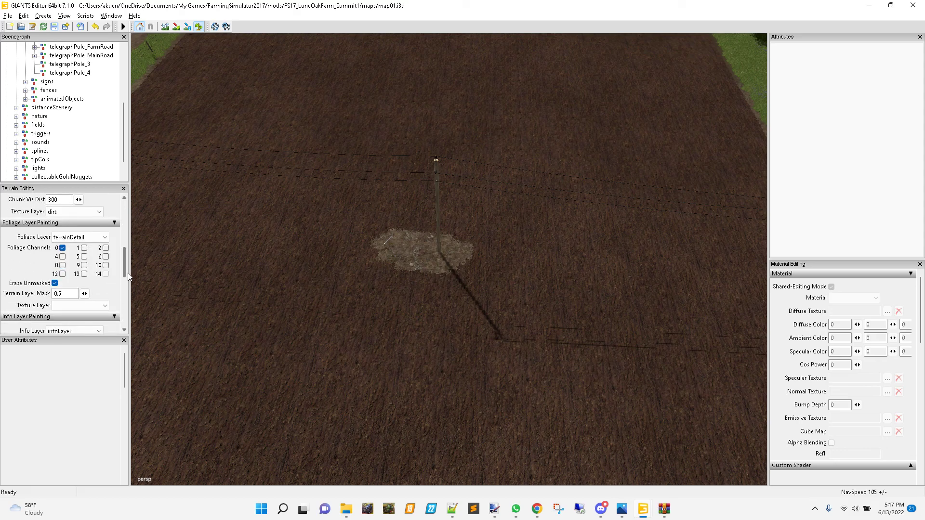
left_click(79, 237)
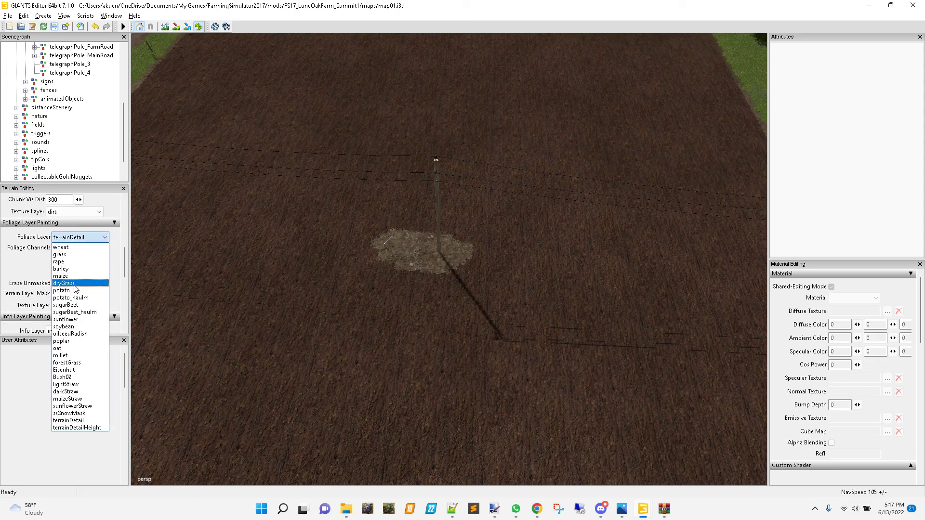
left_click(68, 254)
left_click(84, 256)
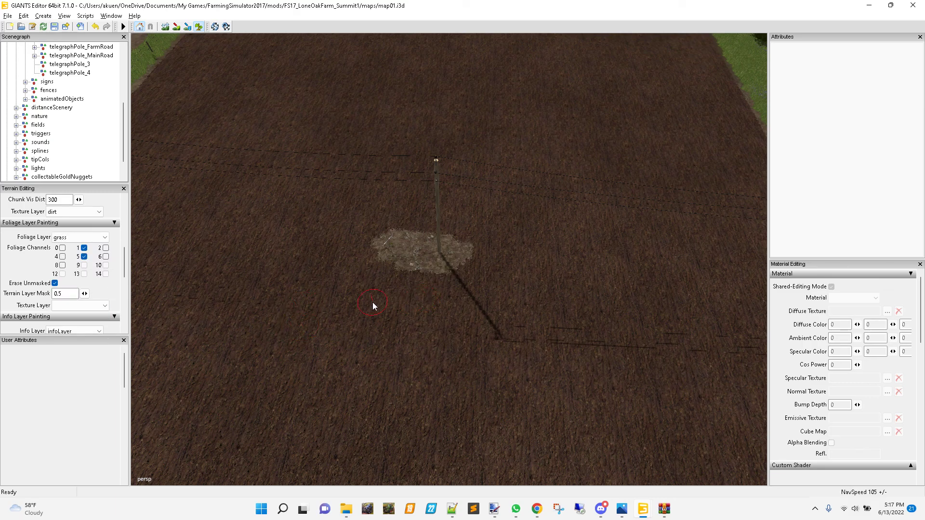
scroll(371, 302, "up", 5)
left_click_drag(372, 232, 367, 238)
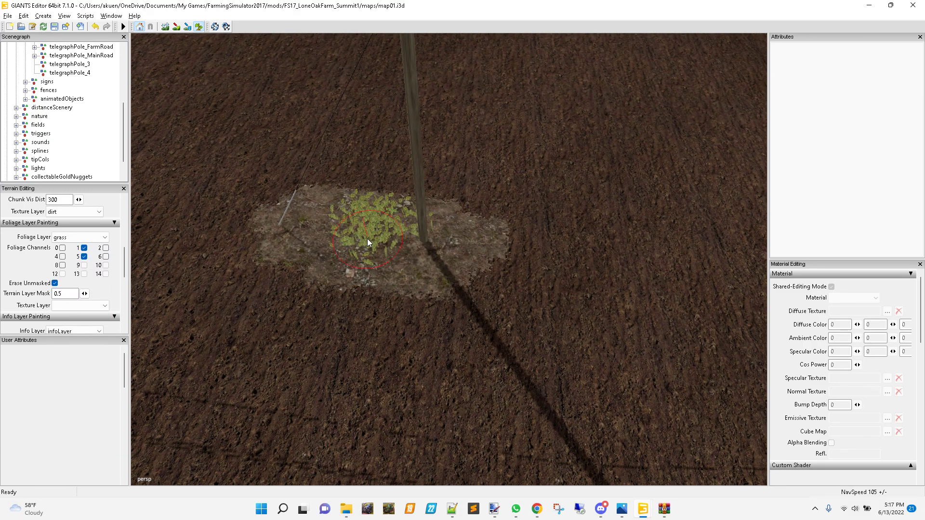
- Try adding channel 6, replace it with channel 4, and paint grass across the dirt patch around the pole
left_click(105, 256)
mouse_move(377, 248)
left_mouse_down()
mouse_move(363, 238)
mouse_move(391, 240)
left_mouse_up()
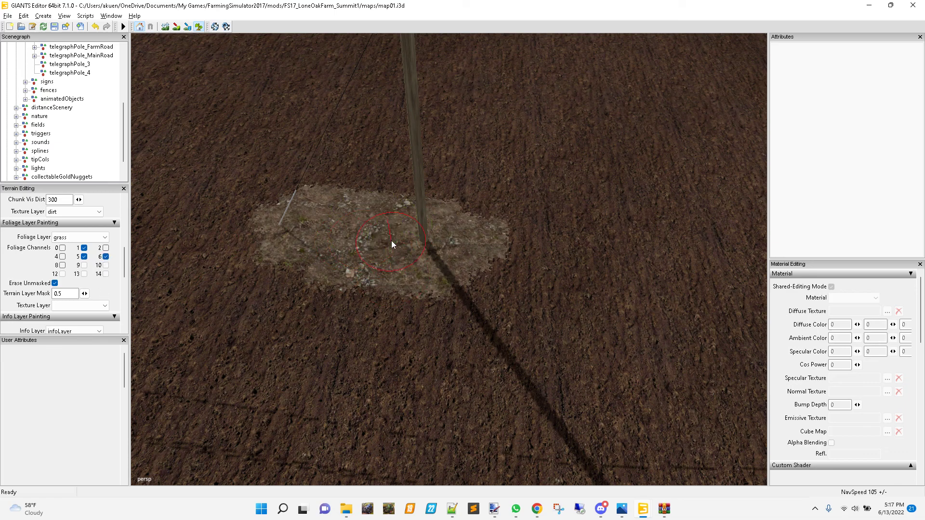
left_click(106, 256)
left_click(62, 257)
left_click_drag(136, 270, 167, 271)
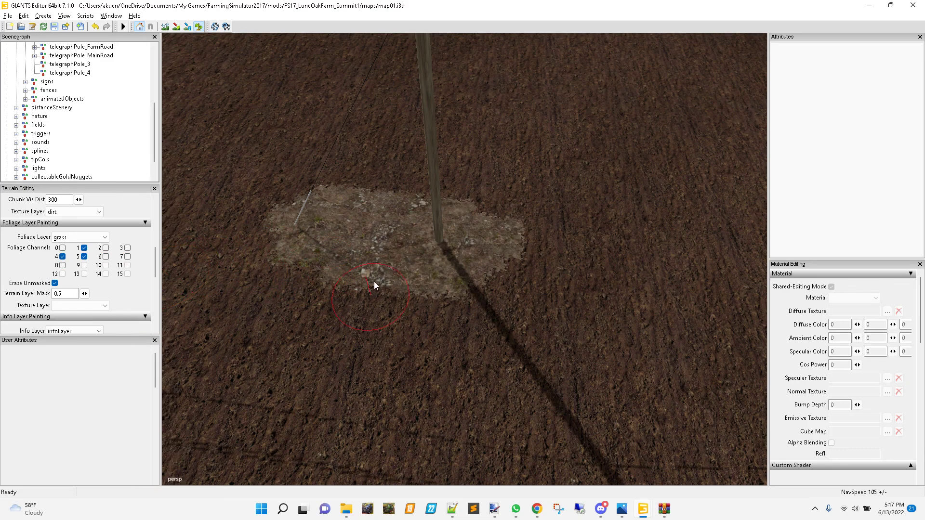
mouse_move(392, 232)
left_mouse_down()
mouse_move(327, 233)
mouse_move(430, 253)
mouse_move(467, 244)
mouse_move(476, 305)
left_mouse_up()
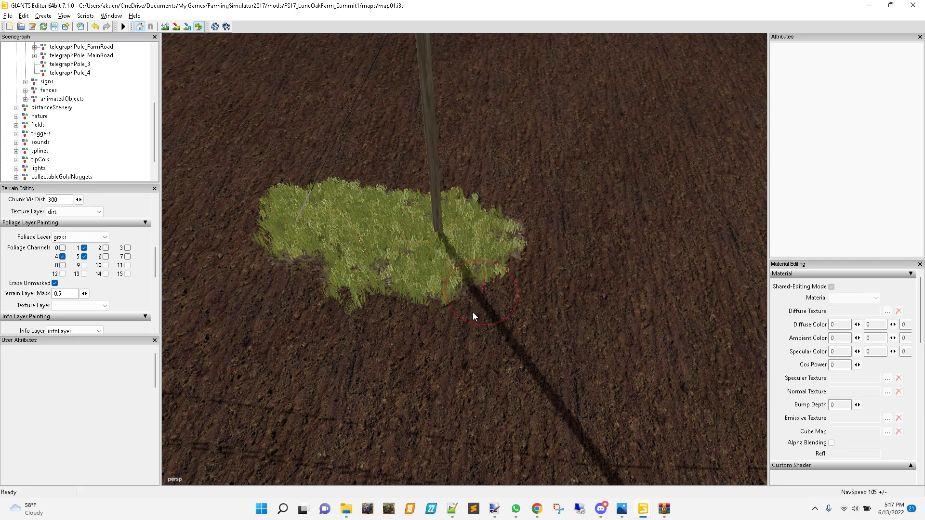
- Disable foliage channels 4 and 5, leaving channel 1, and trim the grass spilling past the patch's edge
key("a")
key("a")
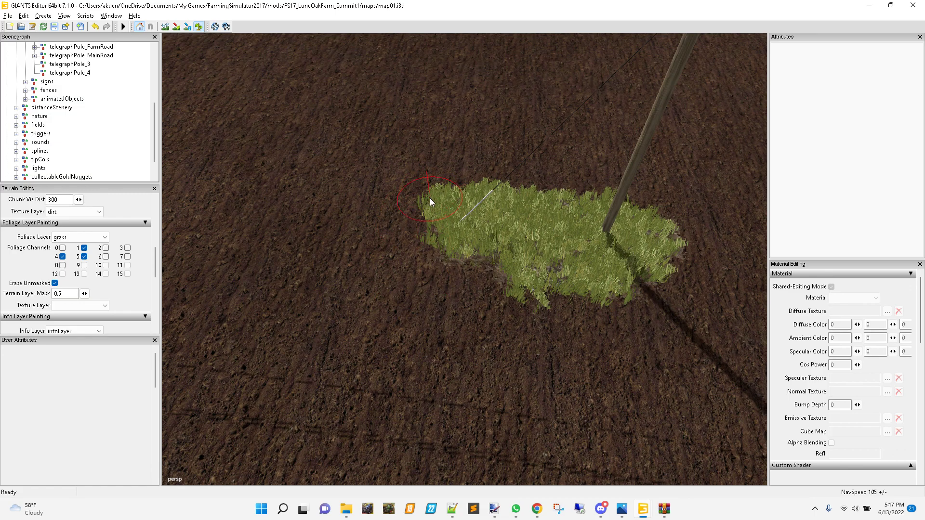
left_click(84, 256)
left_click(62, 256)
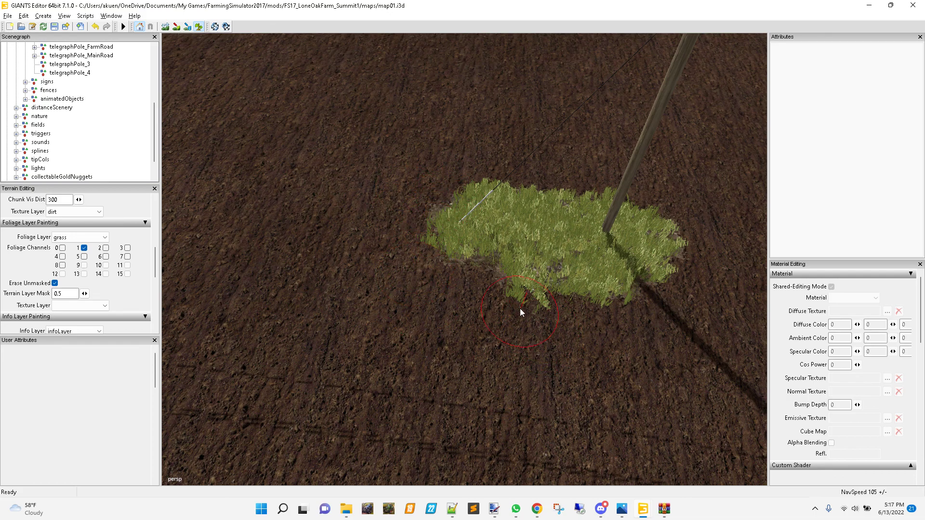
left_click_drag(541, 306, 542, 298)
key("d")
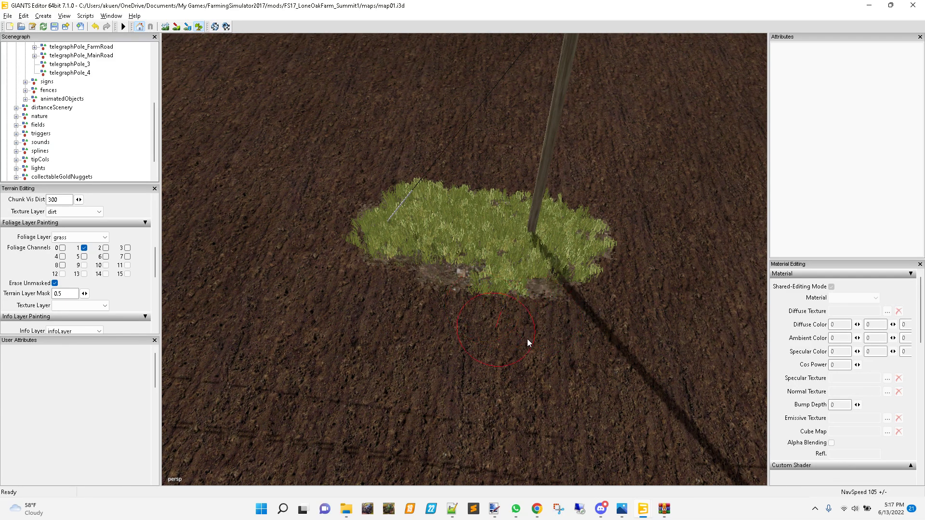
left_click(496, 299)
key("d")
key("w")
key("a")
left_click_drag(634, 363, 634, 359, "alt")
scroll(634, 359, "down", 10)
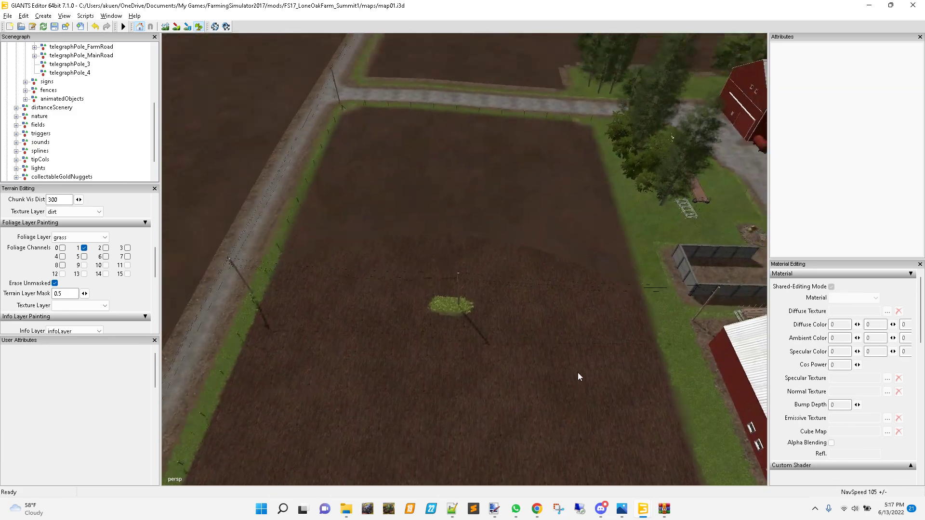
scroll(585, 378, "up", 10)
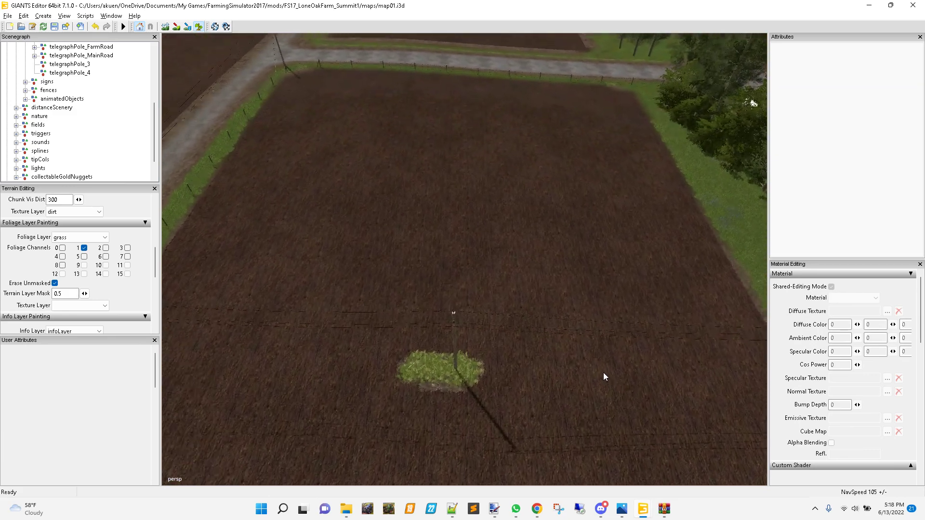
- Try painting the grass foliage layer with channels 1, 3, 4 and 5 on the patch beside the utility pole
key("s")
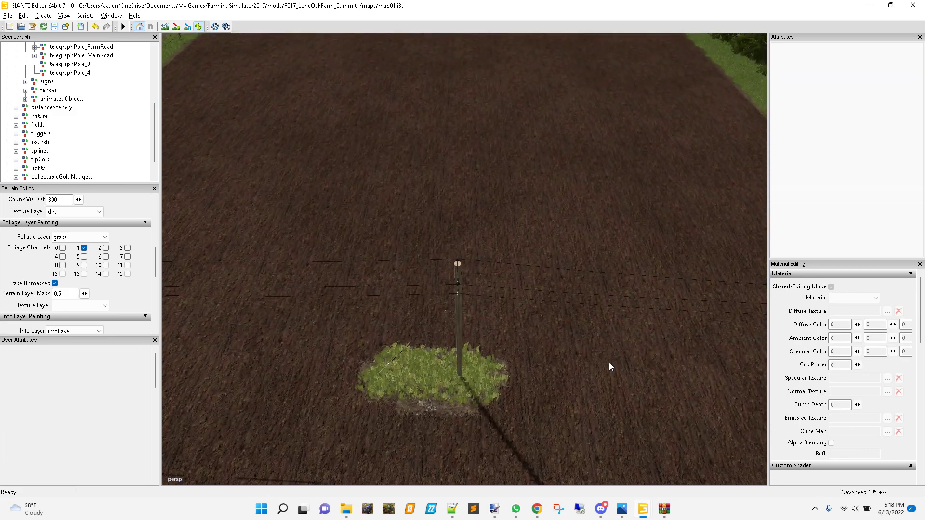
left_click(127, 248)
left_click(84, 256)
left_click(62, 256)
scroll(418, 384, "up", 5)
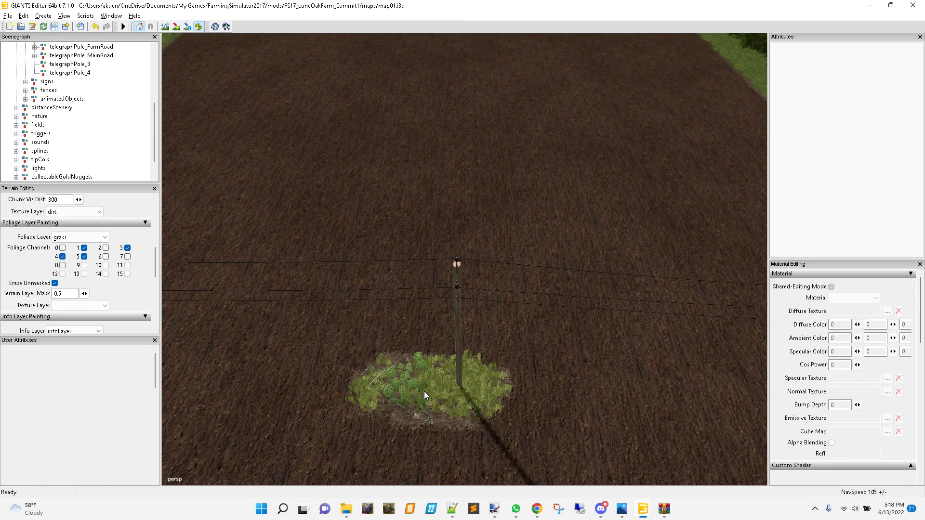
scroll(429, 393, "up", 5)
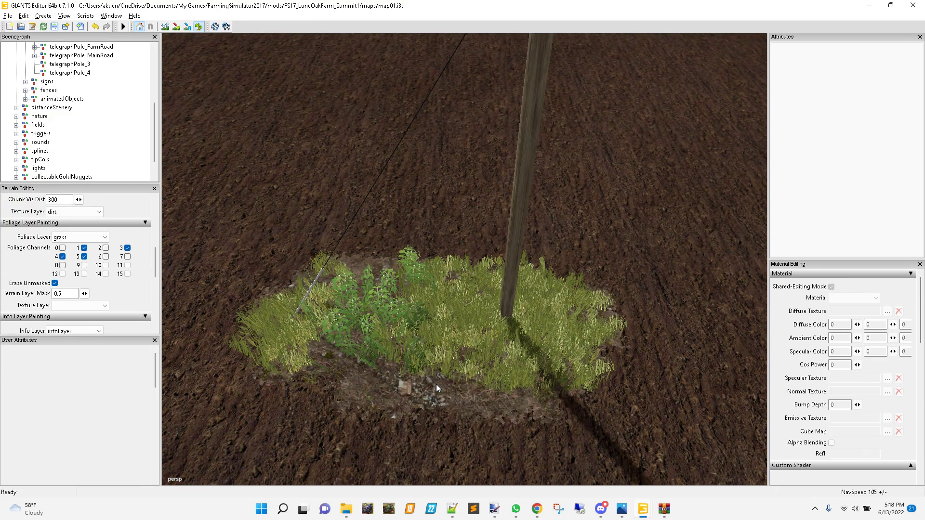
scroll(436, 385, "up", 5)
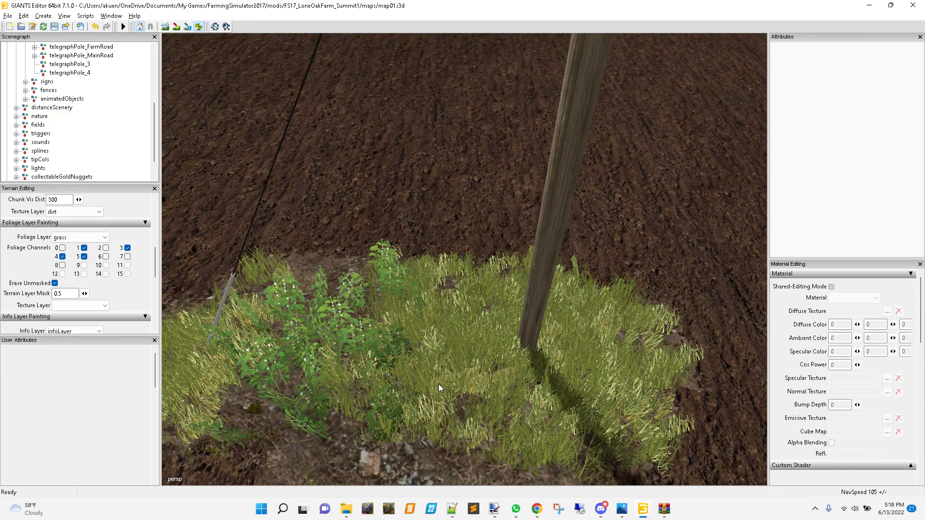
scroll(438, 385, "down", 10)
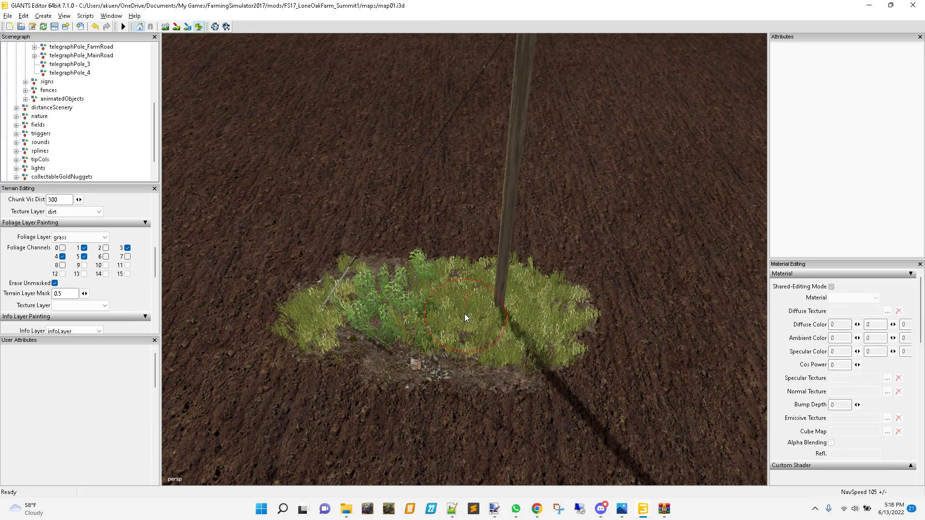
scroll(403, 359, "up", 5)
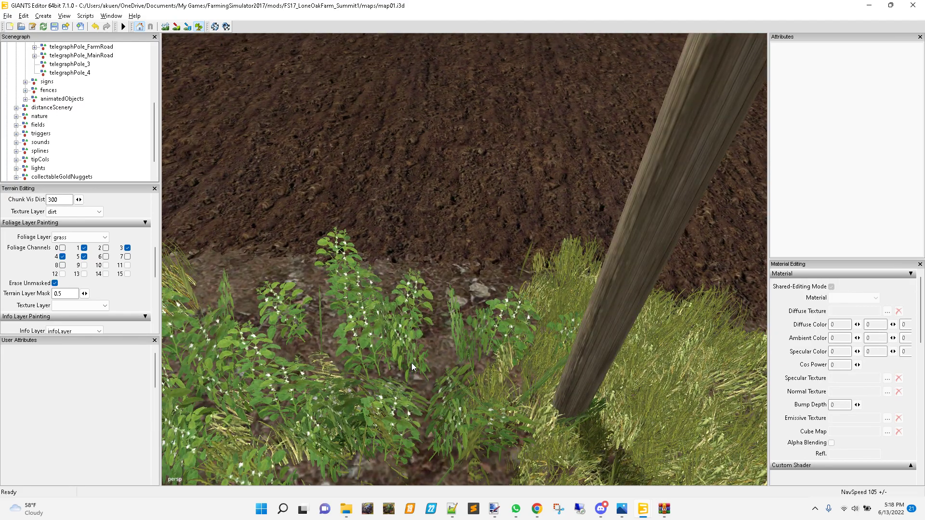
scroll(411, 362, "down", 5)
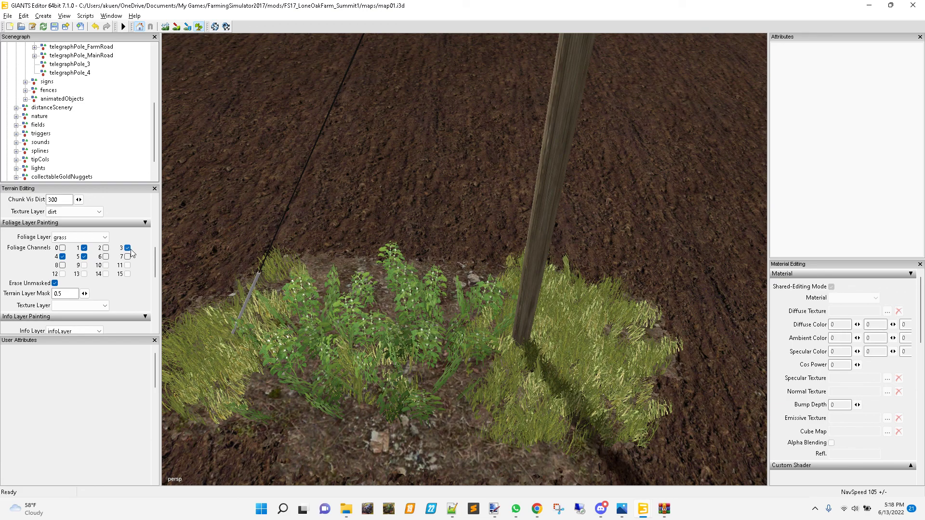
- Disable channel 3, try channel 6, and repaint the patch around the pole with grass channels 1, 4 and 5
left_click(127, 247)
left_click(106, 256)
left_click(359, 349)
left_click_drag(359, 348, 417, 371)
left_click(62, 256)
left_click(105, 256)
left_click(62, 256)
mouse_move(411, 368)
left_mouse_down()
mouse_move(384, 347)
mouse_move(482, 351)
left_mouse_up()
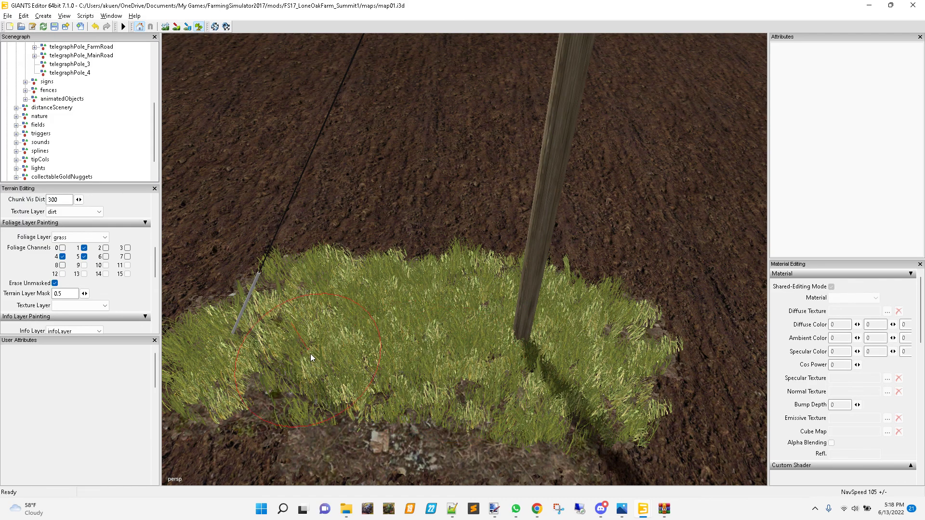
scroll(441, 394, "down", 5)
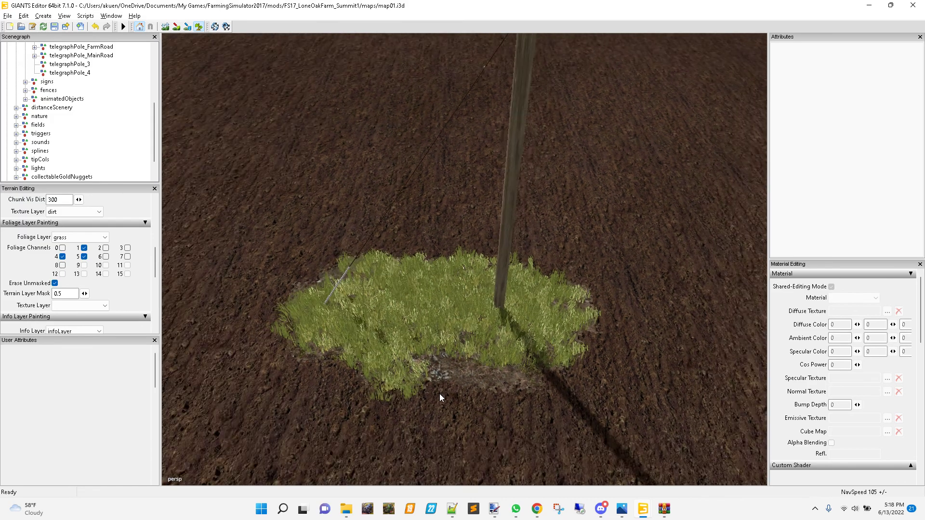
scroll(440, 394, "up", 5)
scroll(559, 414, "down", 5)
mouse_move(552, 412)
middle_mouse_down("alt")
mouse_move(522, 404)
mouse_move(552, 406)
middle_mouse_up("alt")
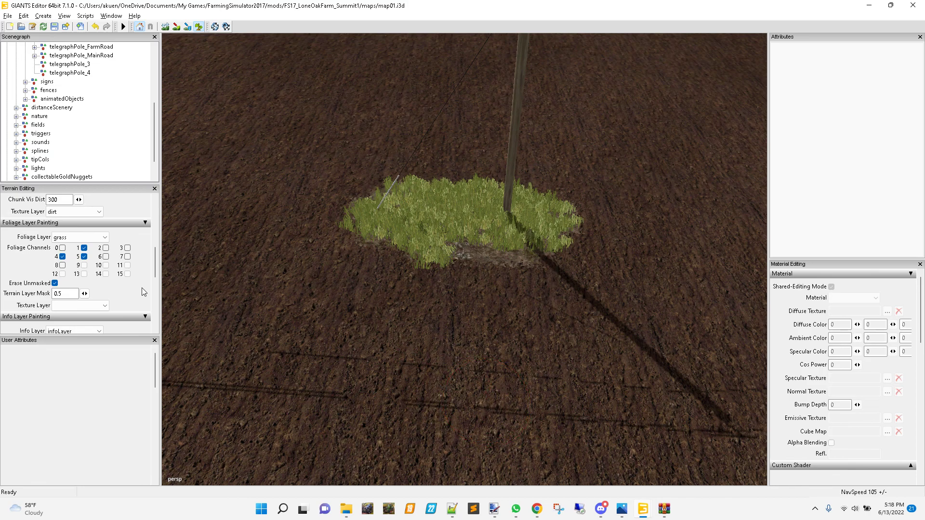
- Switch the foliage layer to dryGrass with channels 1 and 2, and paint over the whole patch around the pole
left_click(98, 237)
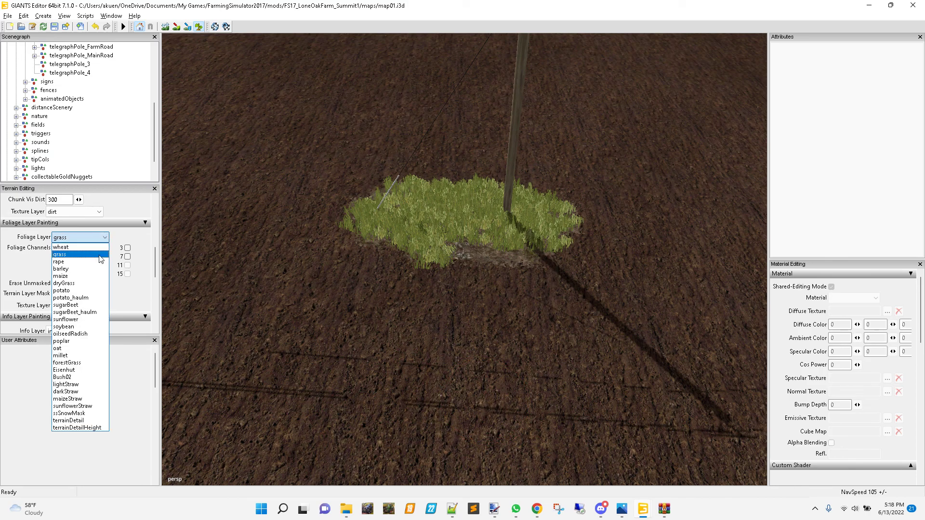
left_click(96, 283)
scroll(308, 291, "up", 5)
scroll(319, 293, "up", 1)
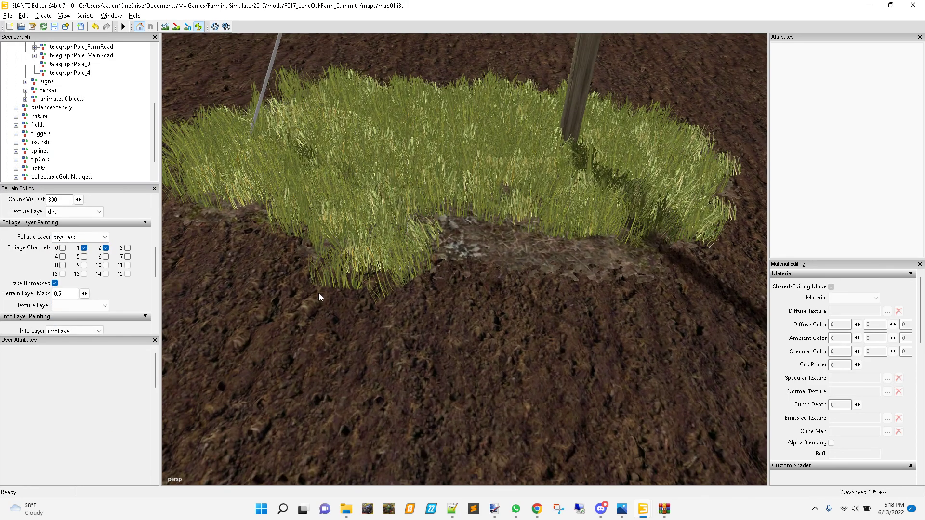
left_click(395, 139)
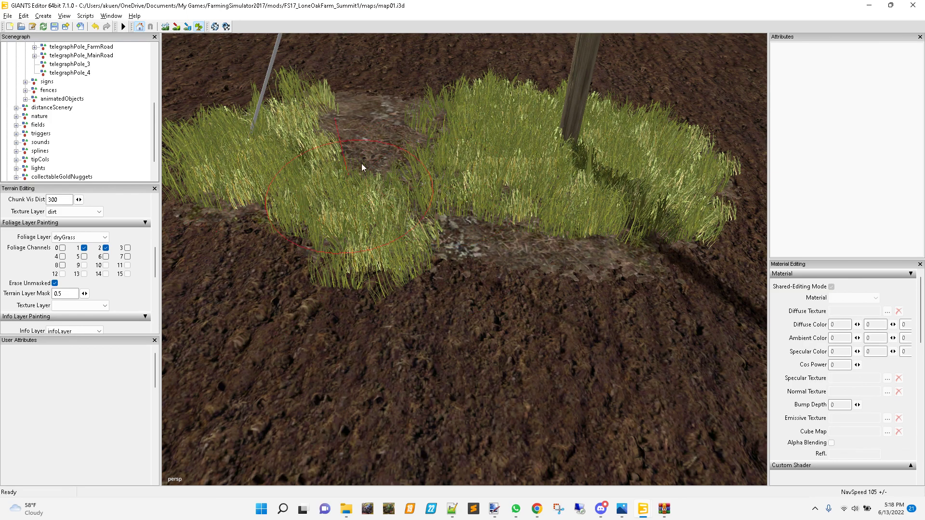
mouse_move(363, 167)
left_mouse_down()
mouse_move(279, 141)
mouse_move(414, 299)
mouse_move(464, 190)
mouse_move(638, 166)
left_mouse_up()
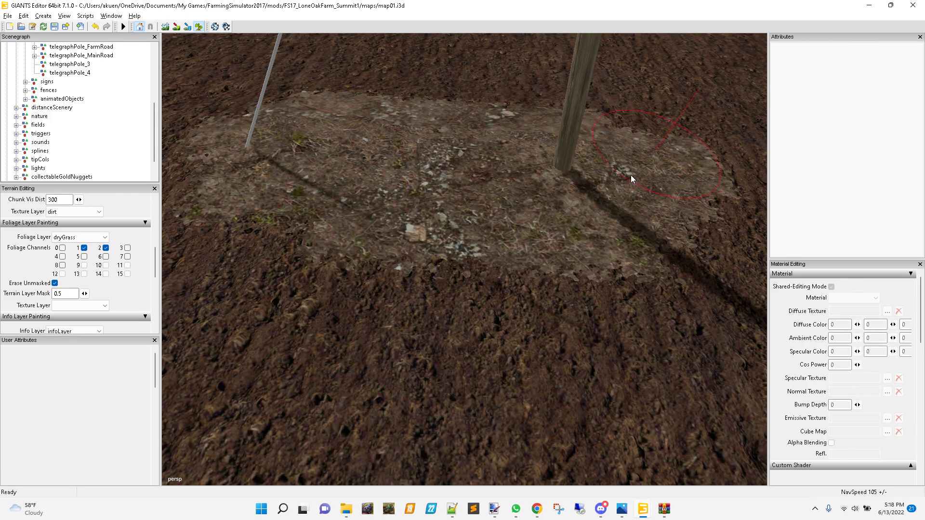
- Try dryGrass with channels 4 and 5 added, and with channel 6 added as well, across the dirt patch
left_click(84, 257)
left_click(62, 257)
mouse_move(445, 169)
left_mouse_down()
mouse_move(385, 165)
mouse_move(336, 140)
mouse_move(282, 157)
left_mouse_up()
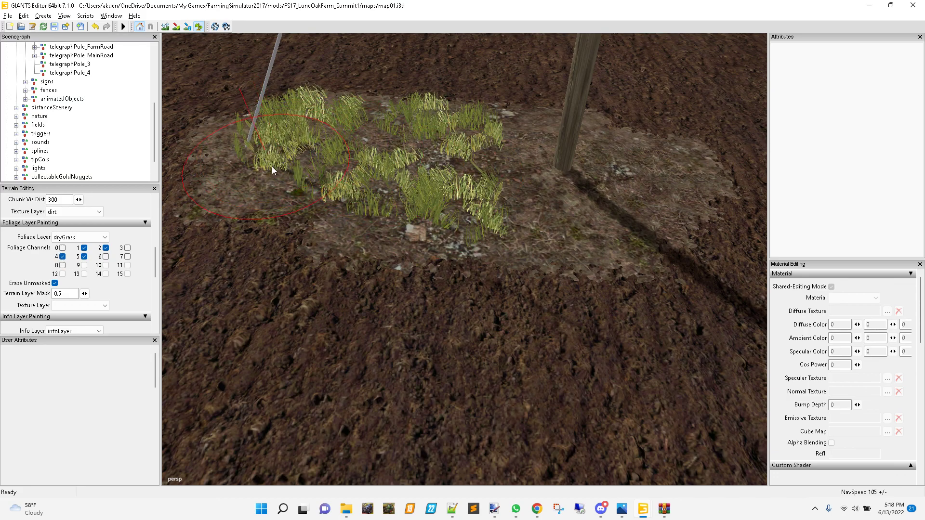
left_click(106, 256)
mouse_move(508, 169)
left_mouse_down()
mouse_move(392, 165)
mouse_move(358, 147)
mouse_move(283, 157)
left_mouse_up()
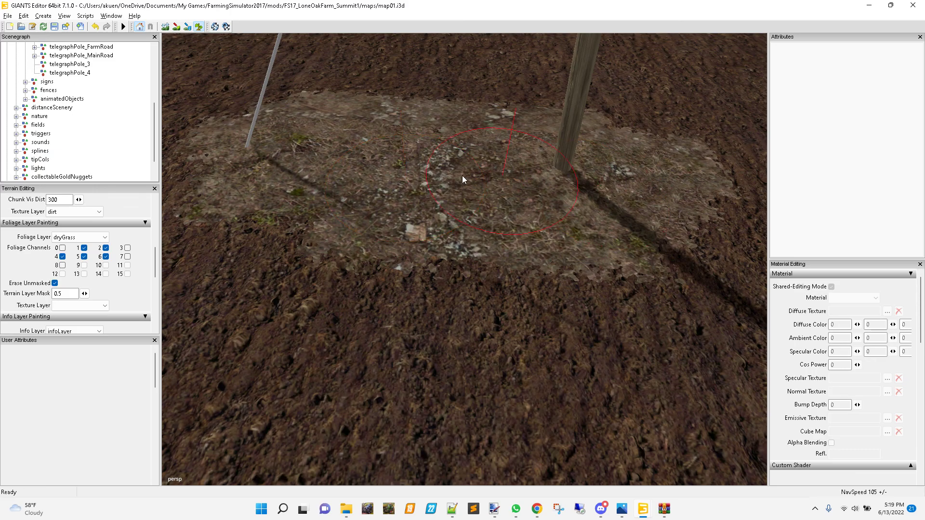
- Disable channel 6 and test dryGrass on the dirt patch, both with and without channel 5
middle_click_drag(456, 240, 525, 232, "alt")
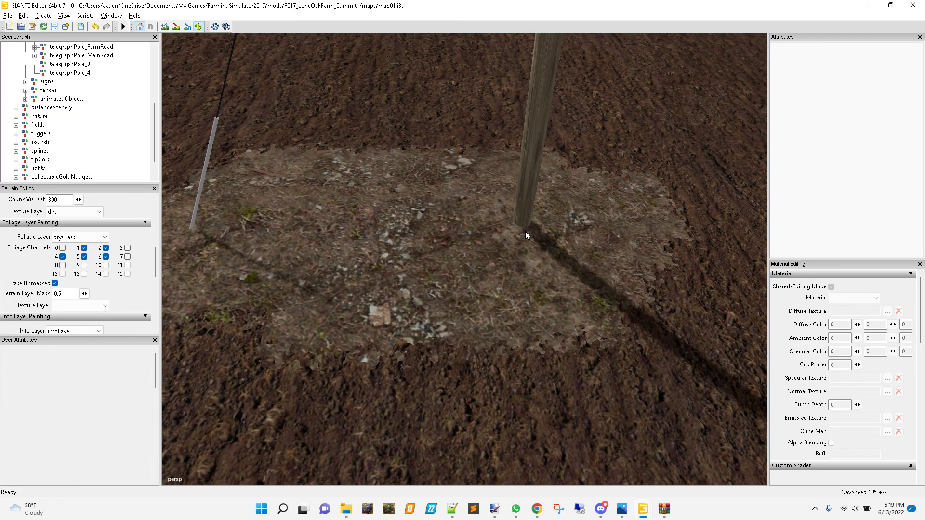
left_click(105, 256)
left_click_drag(365, 242, 295, 237)
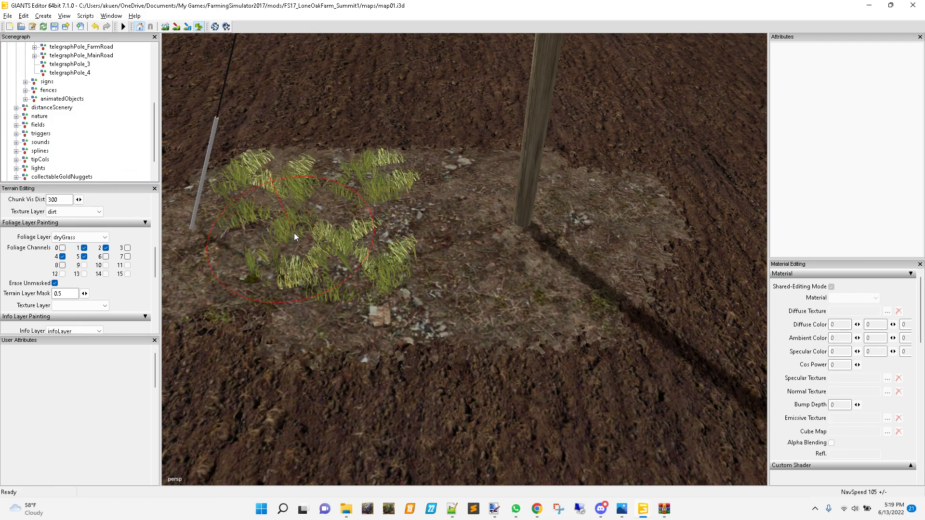
left_click(84, 256)
left_click(429, 255)
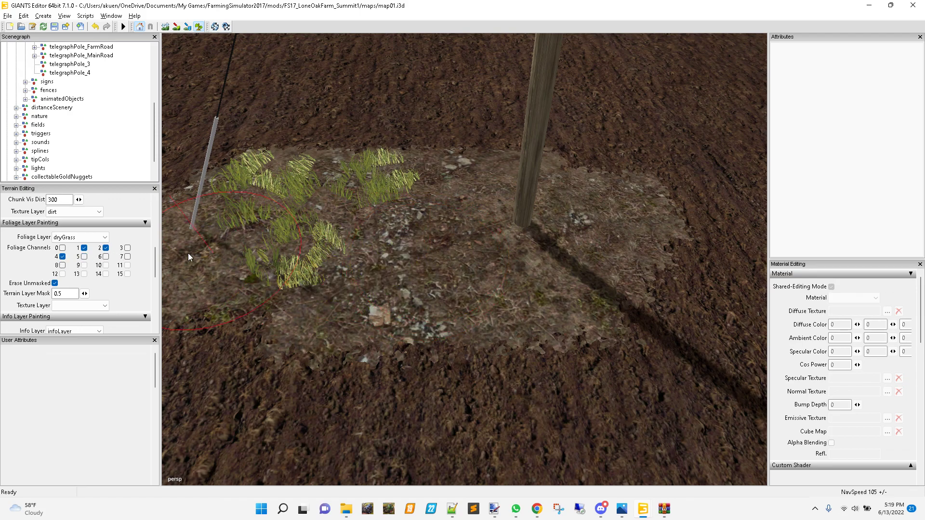
- Test dryGrass with channel 5 in place of 4, and paint the patch with channels 1, 2 and 6
left_click(85, 256)
left_click(62, 257)
left_click(416, 255)
left_click(84, 257)
left_click(106, 256)
mouse_move(414, 244)
left_mouse_down()
mouse_move(282, 214)
mouse_move(256, 219)
mouse_move(478, 229)
left_mouse_up()
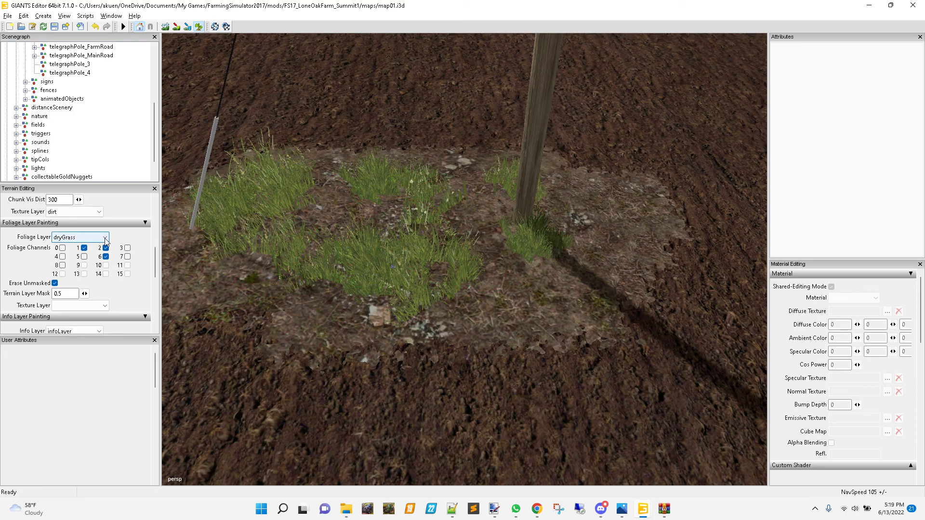
- Switch the foliage layer back to grass with channels 1 and 6, and paint across the patch around the pole
left_click(106, 239)
left_click(105, 258)
left_click(105, 256)
left_click_drag(272, 238, 400, 232)
left_click_drag(476, 246, 518, 240)
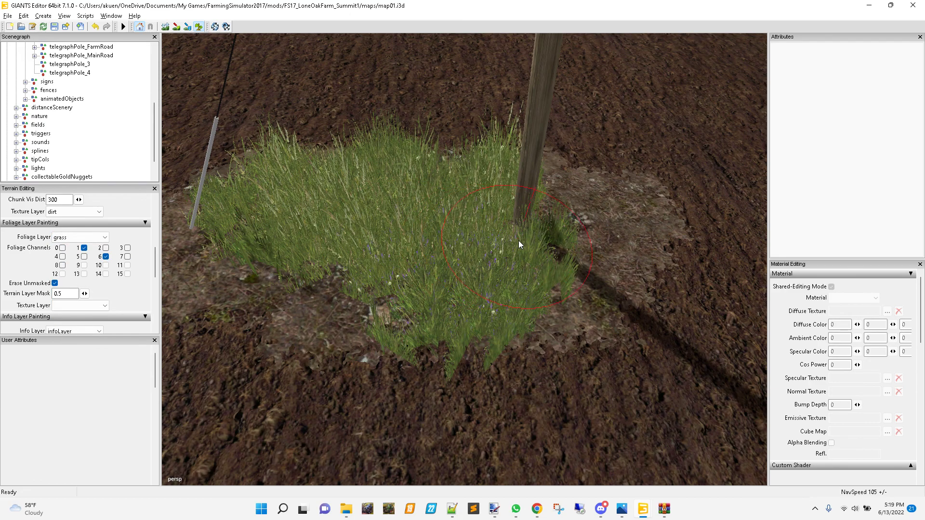
mouse_move(580, 227)
left_mouse_down()
mouse_move(576, 248)
mouse_move(563, 250)
left_mouse_up()
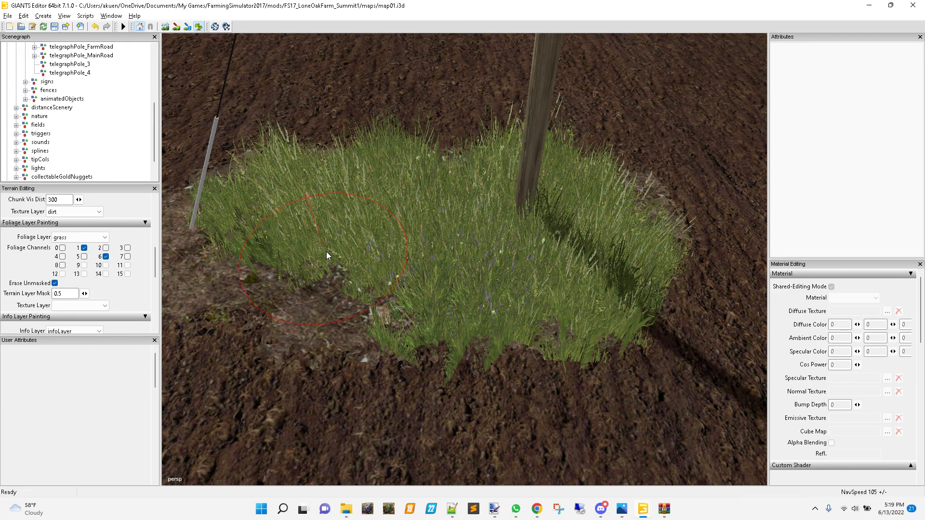
- Extend the grass over the bare dirt near the ground line's anchor
left_click_drag(326, 256, 248, 240)
middle_click_drag(350, 252, 352, 253, "alt")
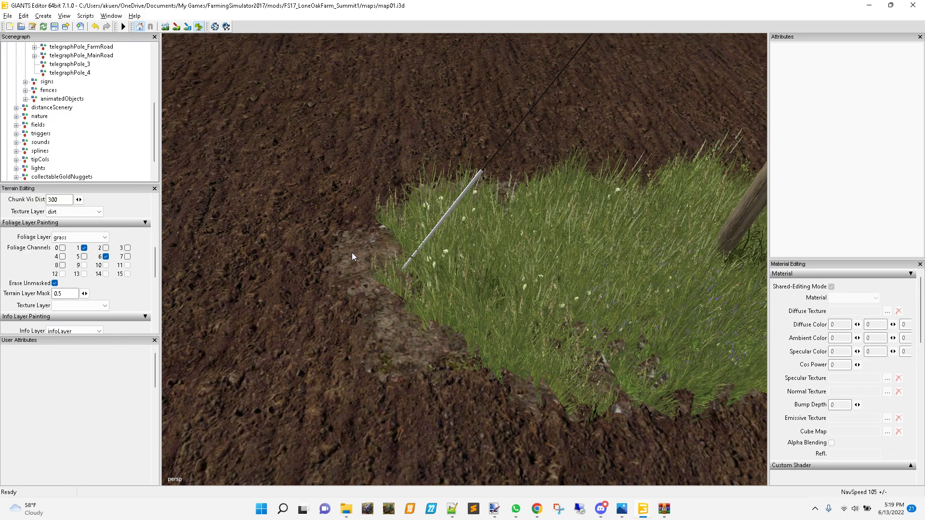
left_click_drag(463, 279, 525, 285)
middle_click_drag(554, 293, 517, 286, "alt")
scroll(520, 292, "down", 4)
left_click_drag(492, 288, 487, 261, "alt")
middle_click_drag(487, 261, 489, 264, "alt")
scroll(501, 304, "down", 6)
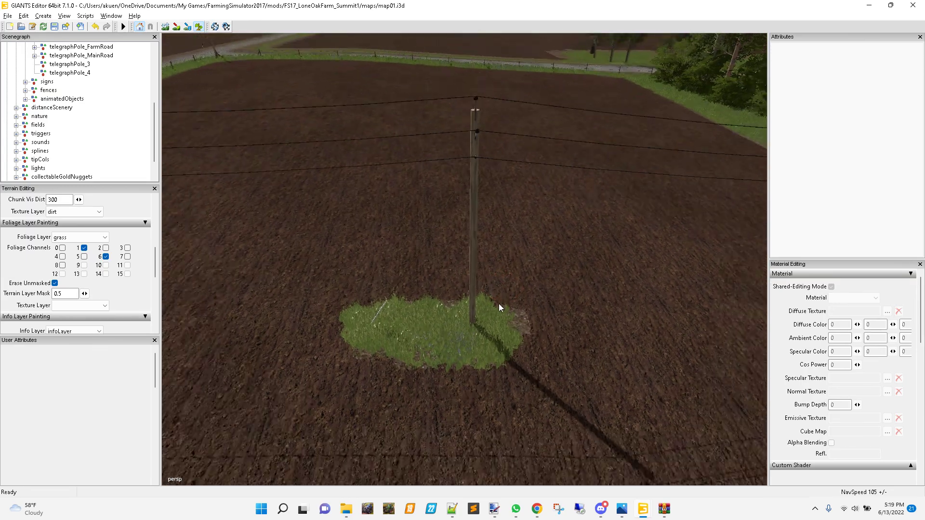
middle_click_drag(484, 310, 484, 305, "alt")
scroll(479, 310, "up", 2)
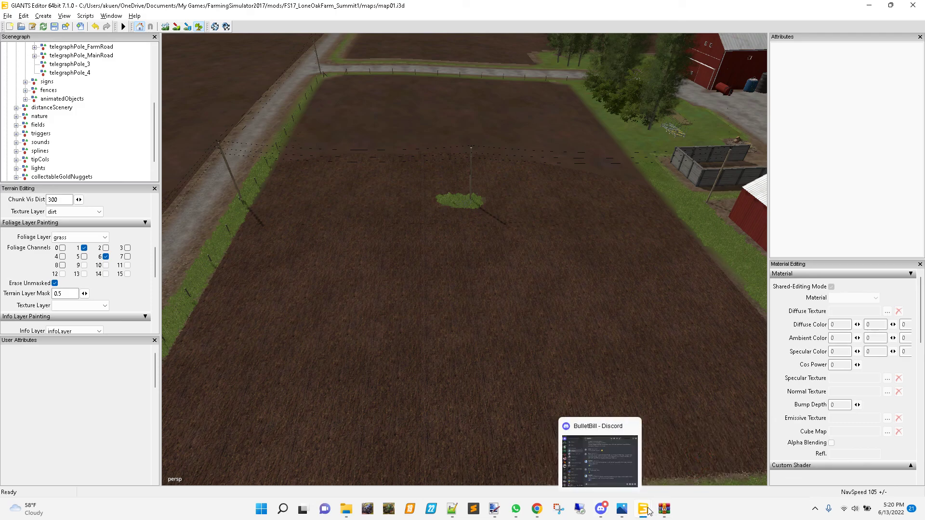
- Switch to the old map, examine the plants in the pole's grass patch, and return to the map being edited
left_click(602, 455)
scroll(522, 344, "up", 5)
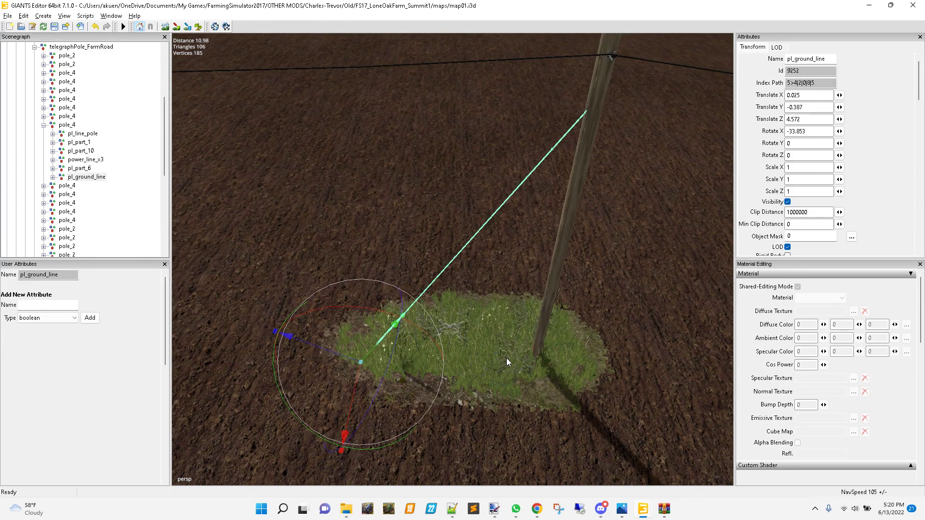
scroll(506, 358, "down", 4)
scroll(434, 345, "up", 7)
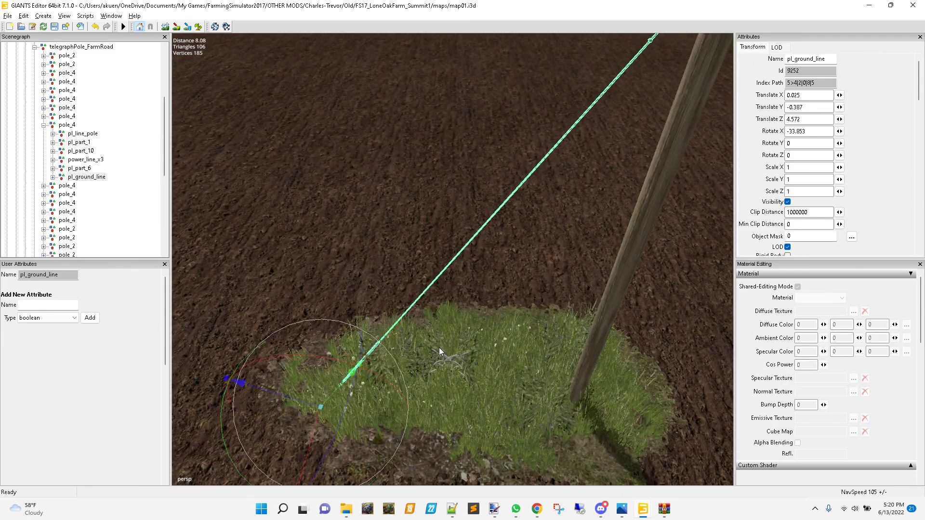
scroll(524, 399, "down", 4)
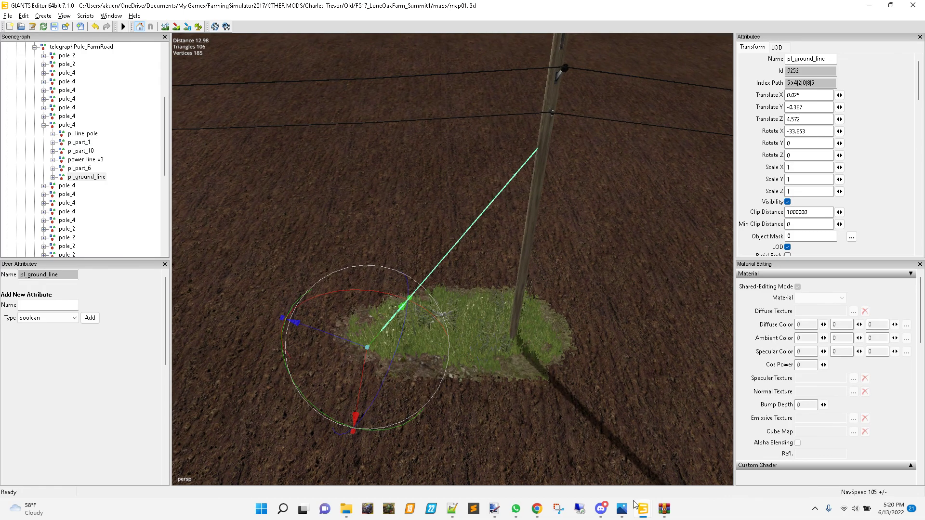
mouse_move(645, 510)
left_click(575, 466)
left_click(694, 461)
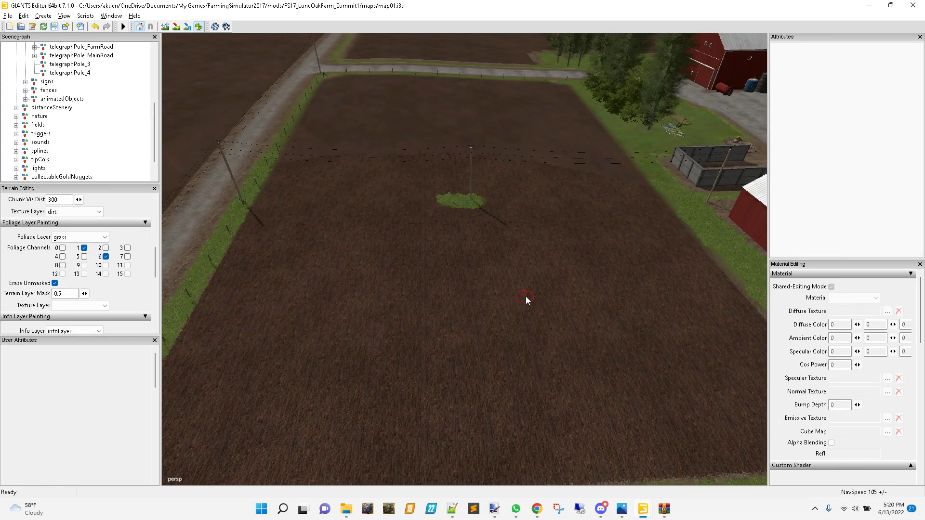
- Select the Bush02 foliage layer with channel 0 and paint a bush in the grass beside the pole's base
scroll(527, 305, "up", 5)
scroll(443, 330, "up", 8)
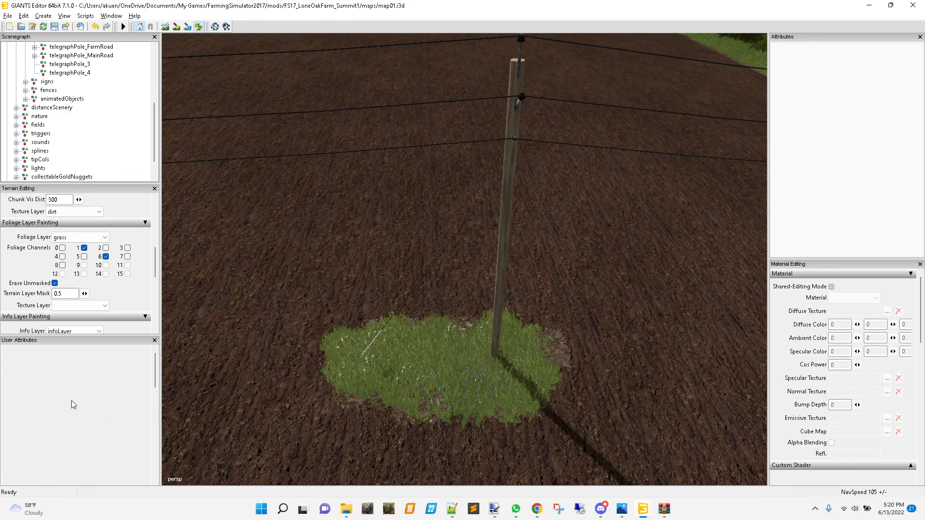
left_click(102, 239)
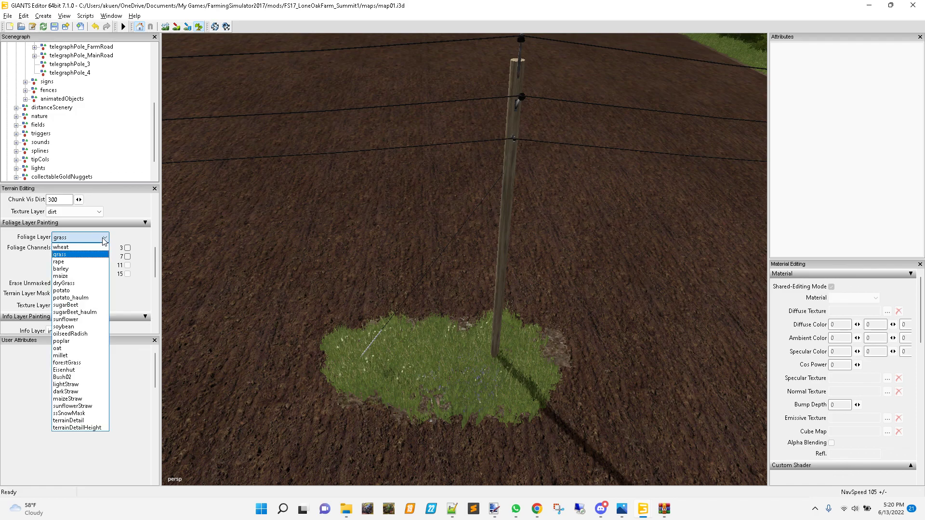
left_click(60, 377)
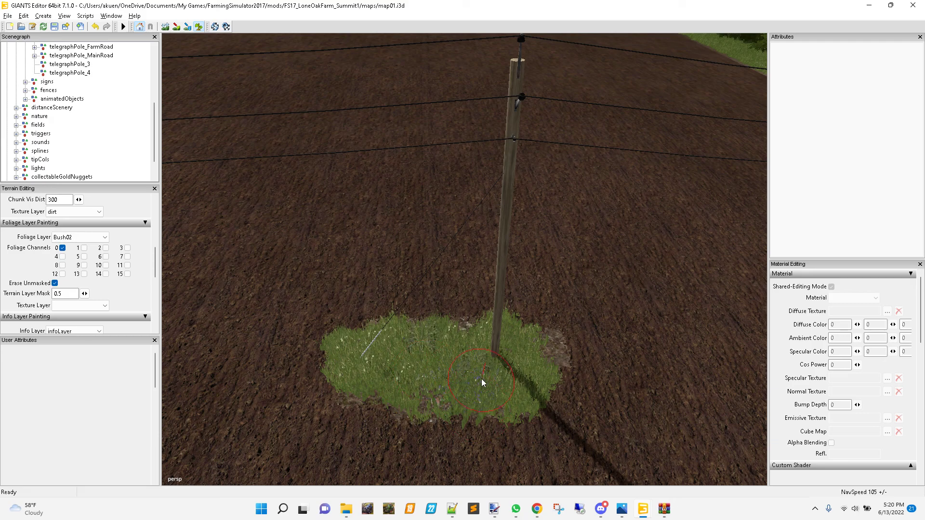
left_click(511, 379)
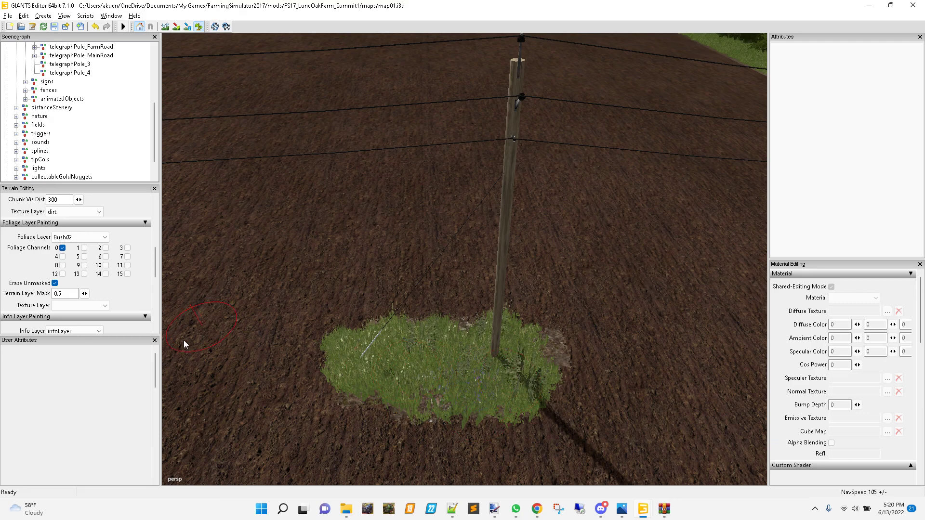
- Select the Eisenhut foliage layer with channel 0 and paint a plant in the grass between the ground line and the pole
left_click(105, 238)
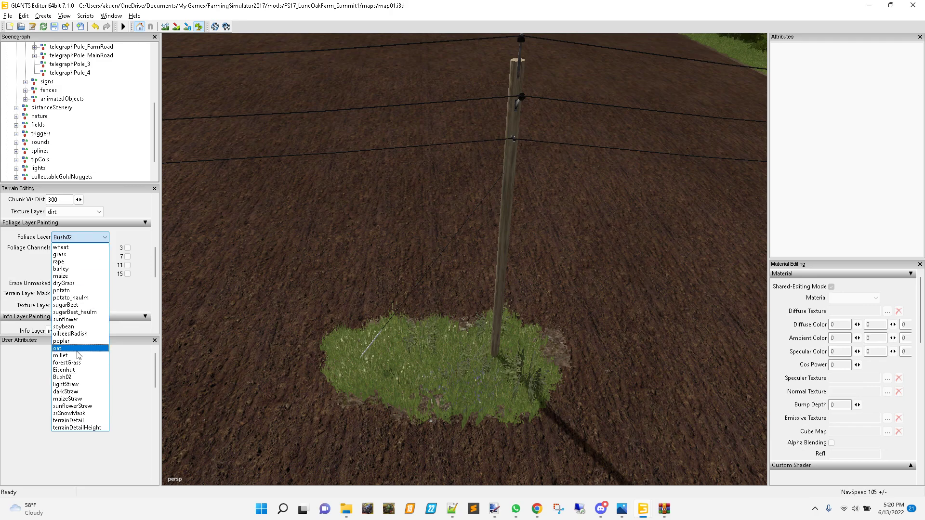
left_click(68, 370)
left_click(424, 363)
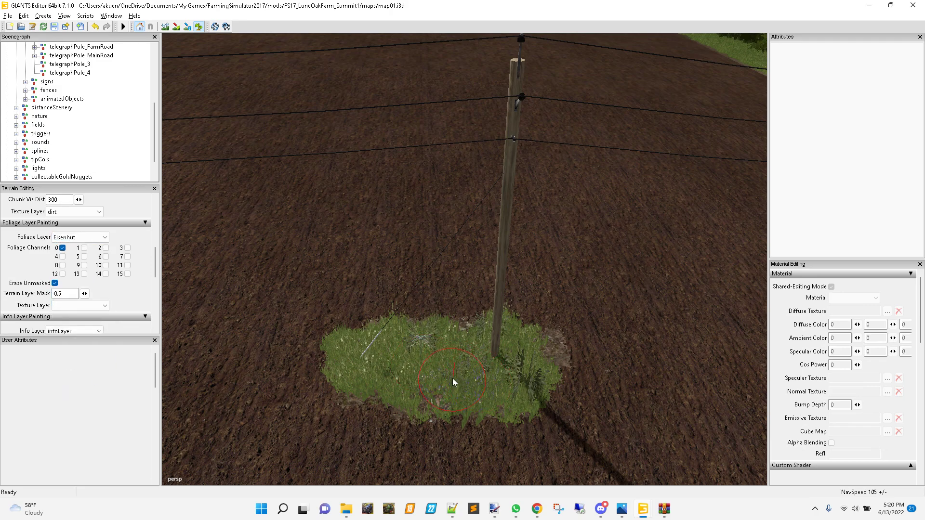
scroll(433, 377, "up", 3)
scroll(440, 381, "up", 1)
left_click_drag(480, 388, 478, 386, "alt")
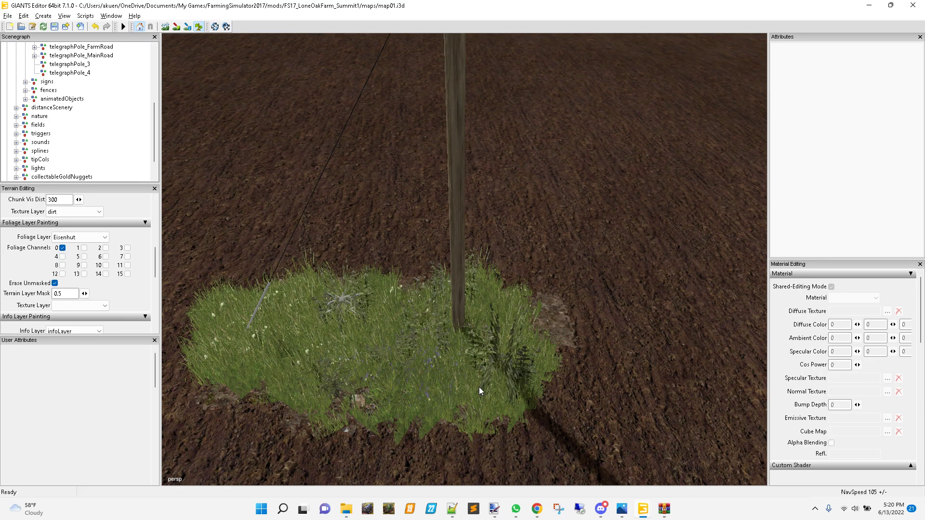
scroll(479, 387, "down", 5)
left_click_drag(498, 415, 495, 400, "alt")
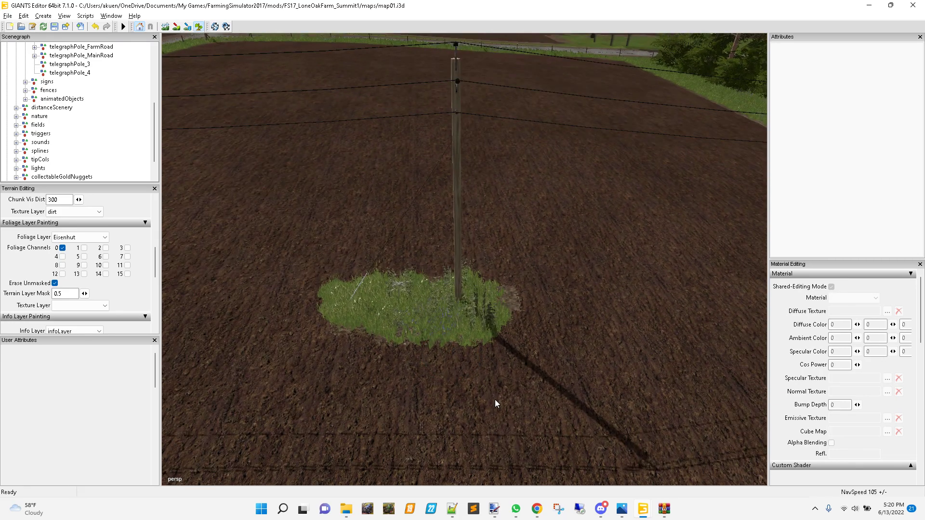
scroll(495, 400, "down", 4)
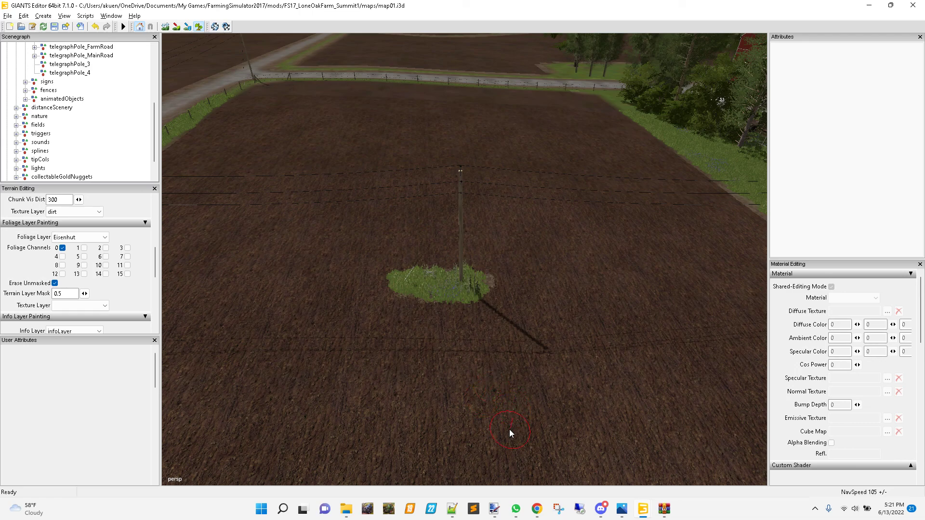